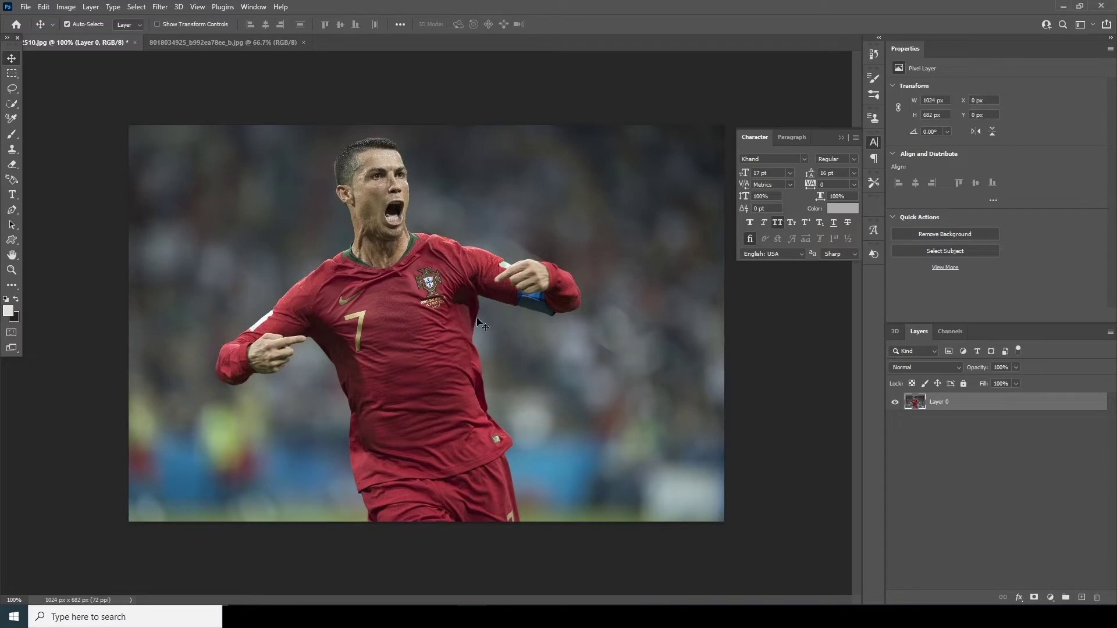
Step: Create a new 11 × 11 inch document at 300 pixels/inch in RGB Color, 16 bit, with a white background
click(26, 8)
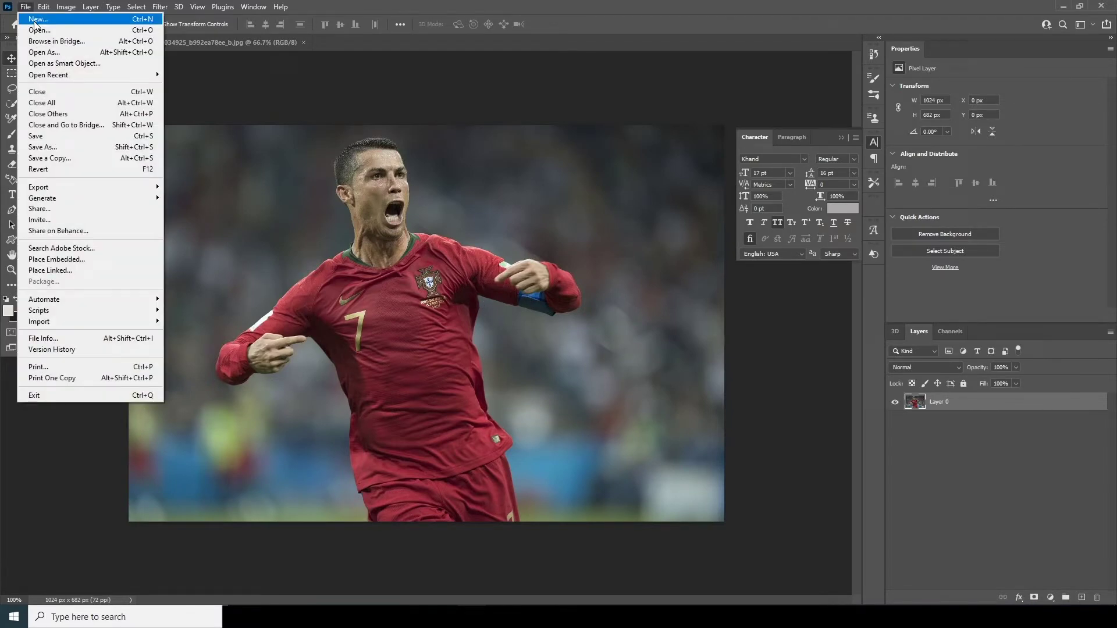
click(35, 20)
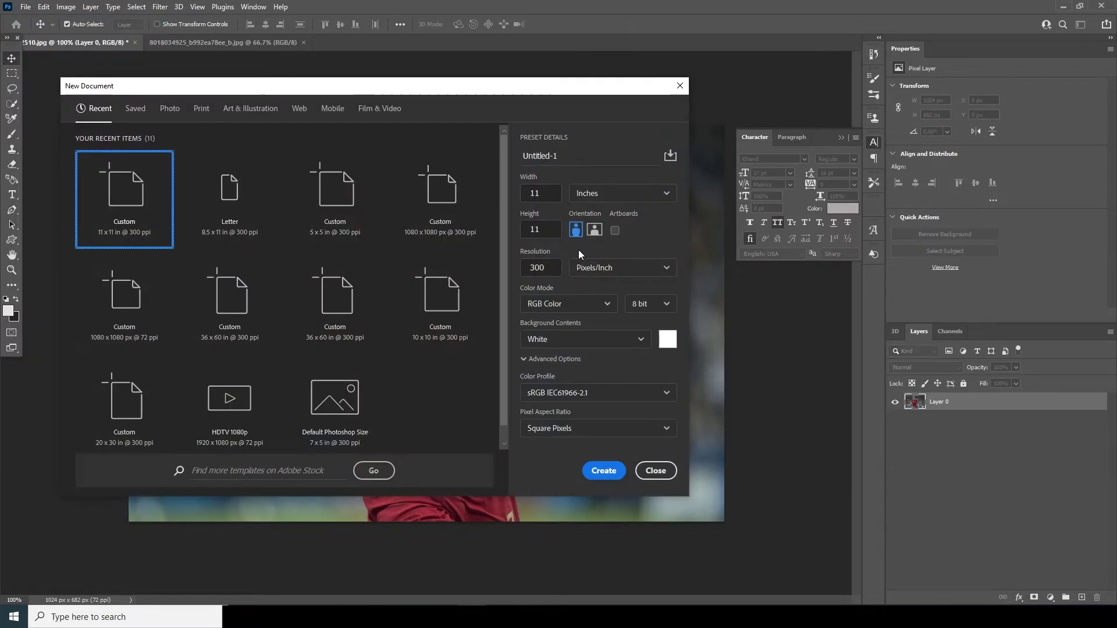
drag(605, 185, 504, 182)
drag(606, 219, 466, 219)
key(Tab)
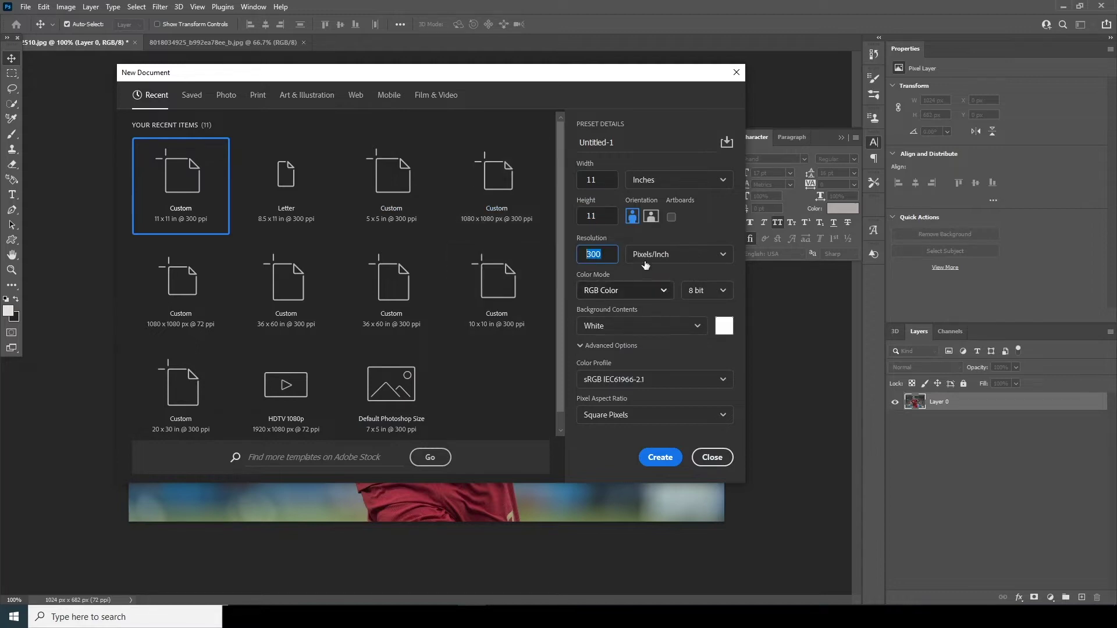
click(709, 290)
click(698, 330)
click(657, 462)
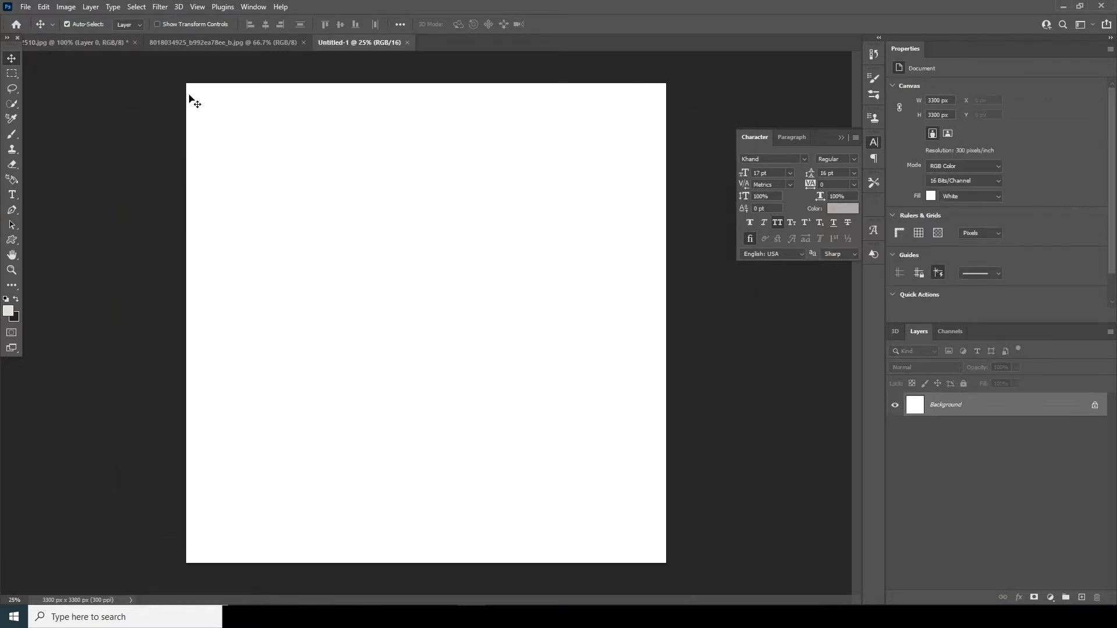
Step: In the footballer photo, select the subject and add a layer mask that hides the background
click(81, 38)
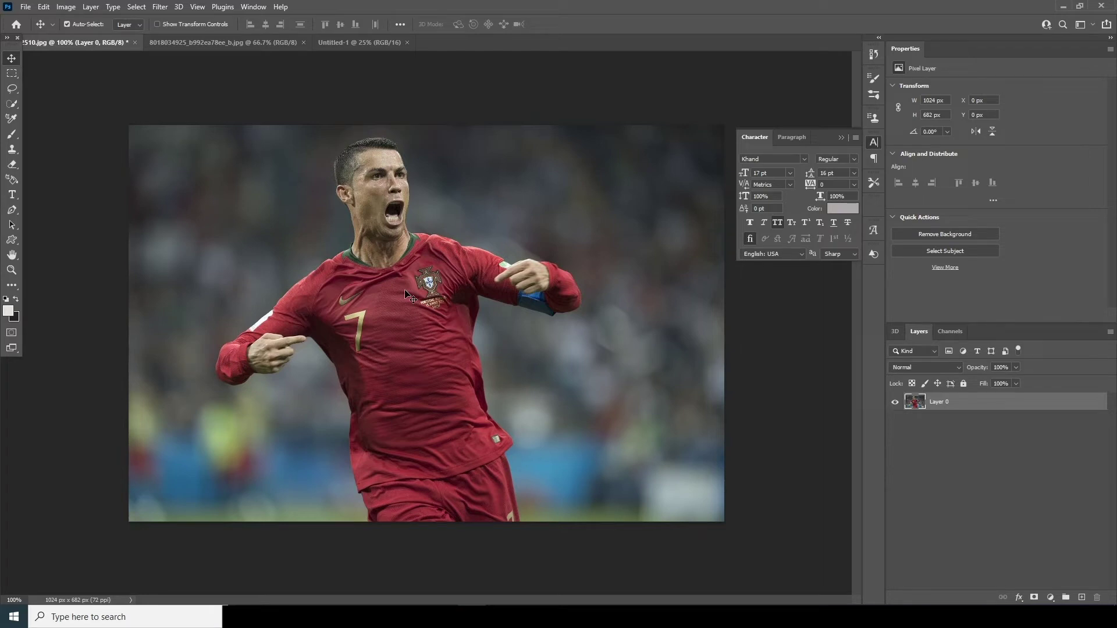
click(135, 9)
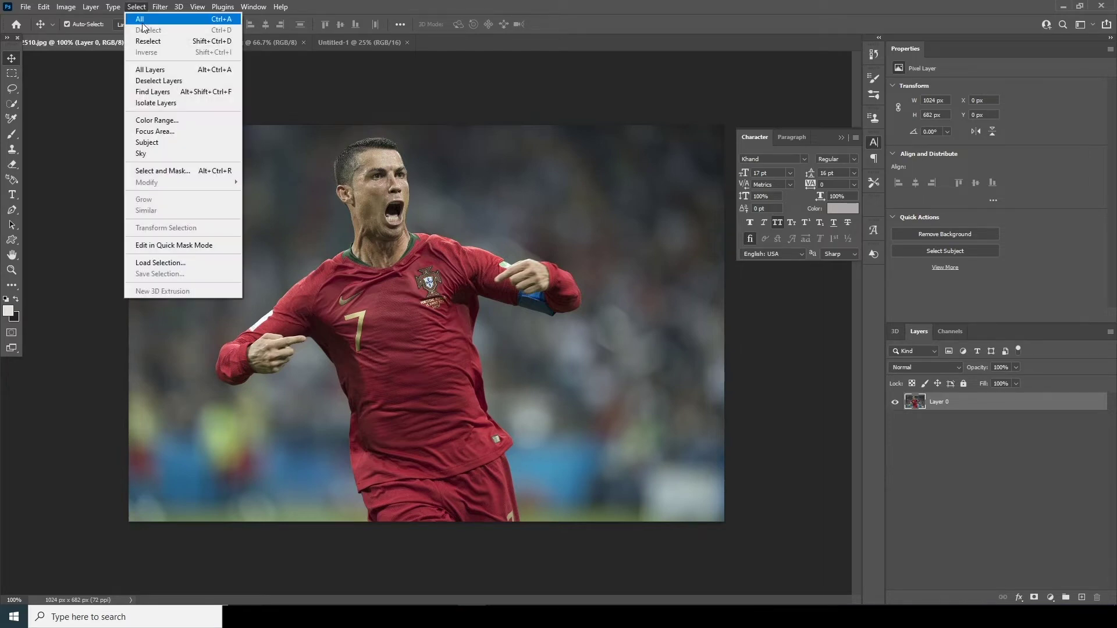
click(165, 148)
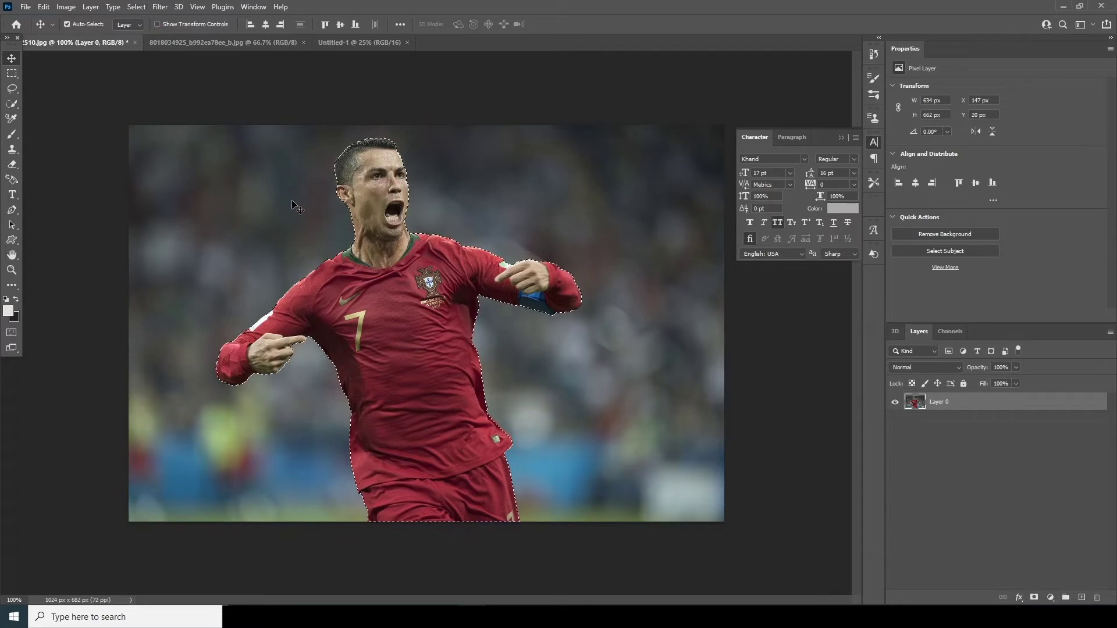
click(1033, 599)
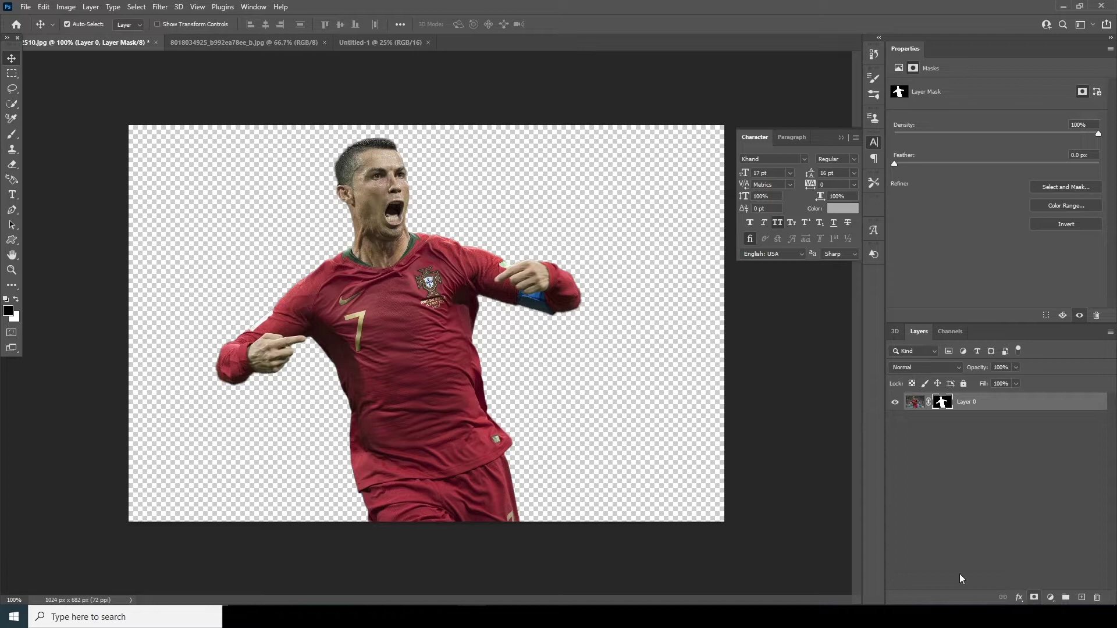
Step: Move the masked player cutout into the Untitled-1 document and convert its layer to a smart object
drag(409, 312, 415, 398)
click(538, 239)
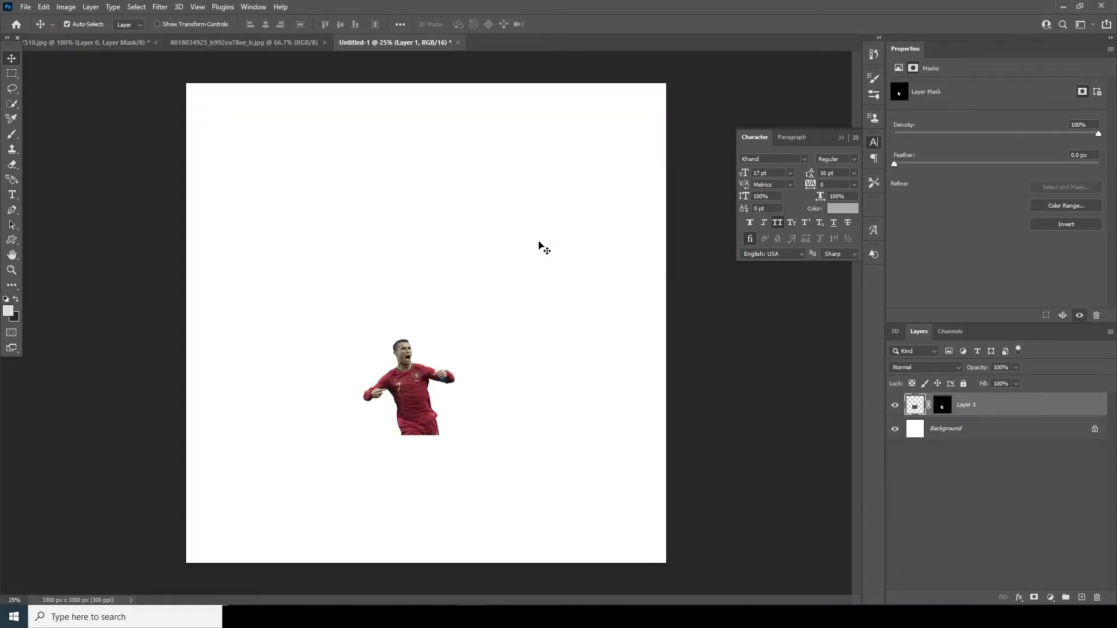
right_click(1019, 410)
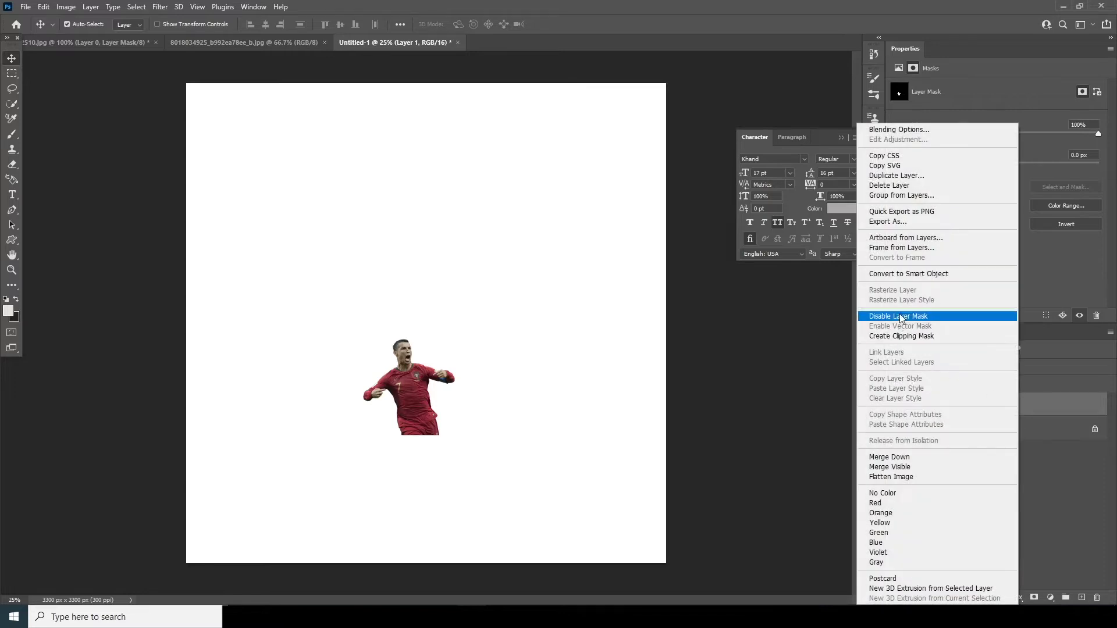
click(926, 272)
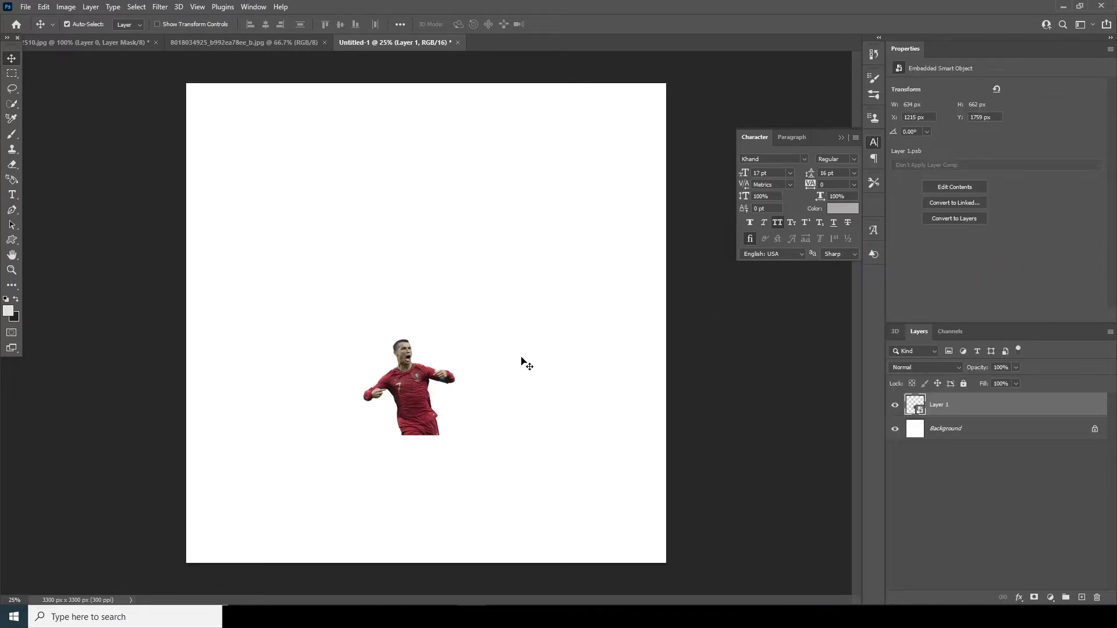
Step: Scale the player to about 455%, rotate him about 2.7°, and position him to fill the canvas down to its lower edge
key(ctrl+t)
drag(455, 434, 669, 506)
drag(439, 373, 466, 348)
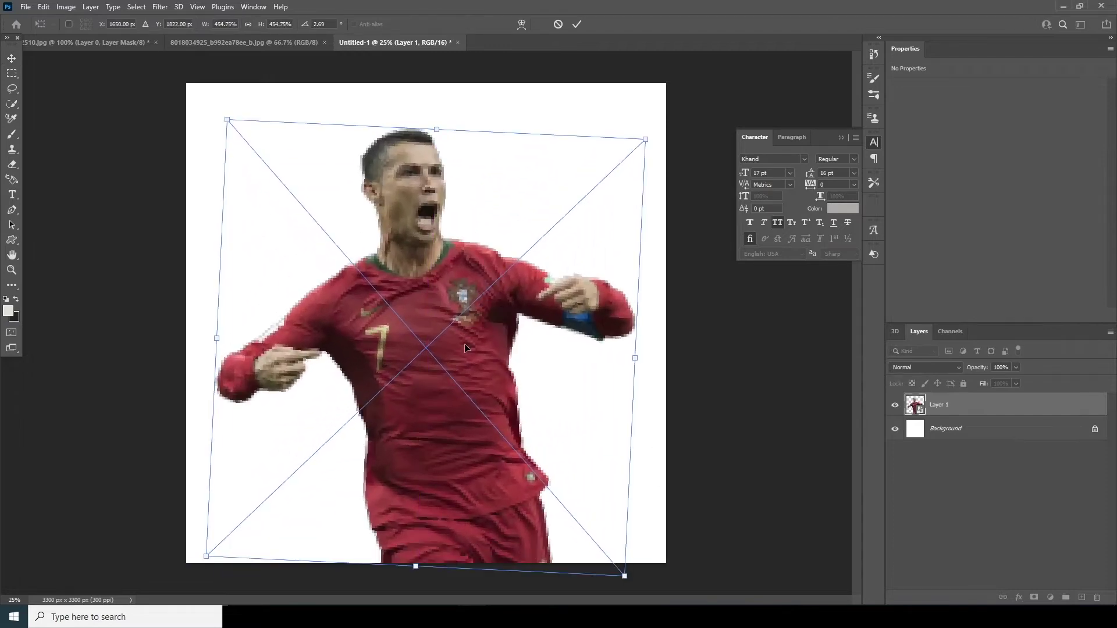
key(Return)
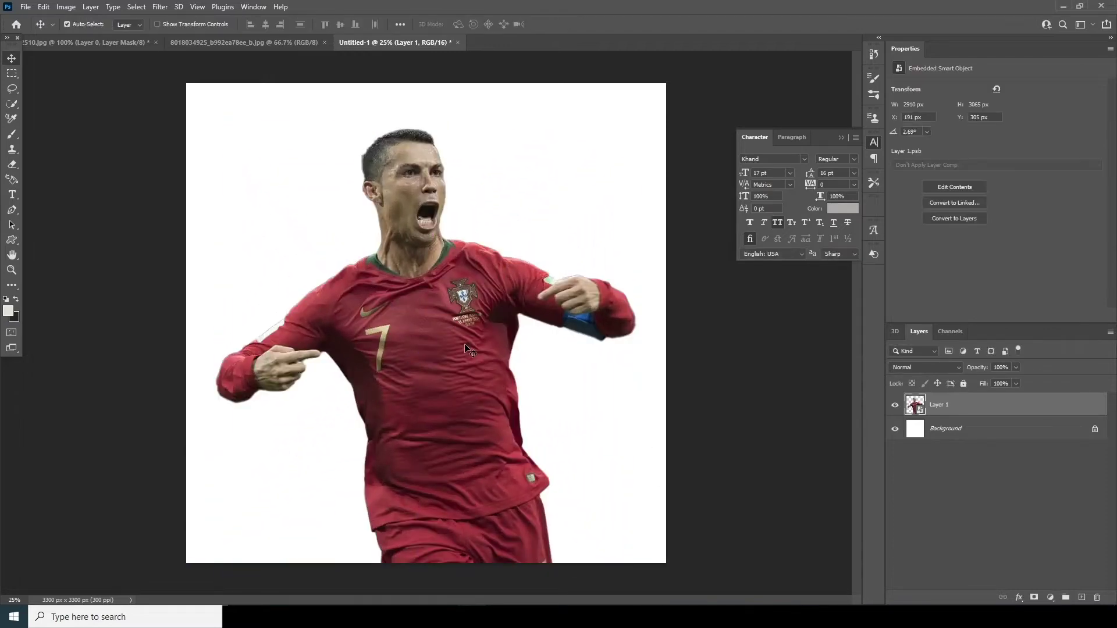
Step: Add a solid color fill layer in dark gray #1f1e1d between the white background and the player
click(923, 435)
click(1049, 598)
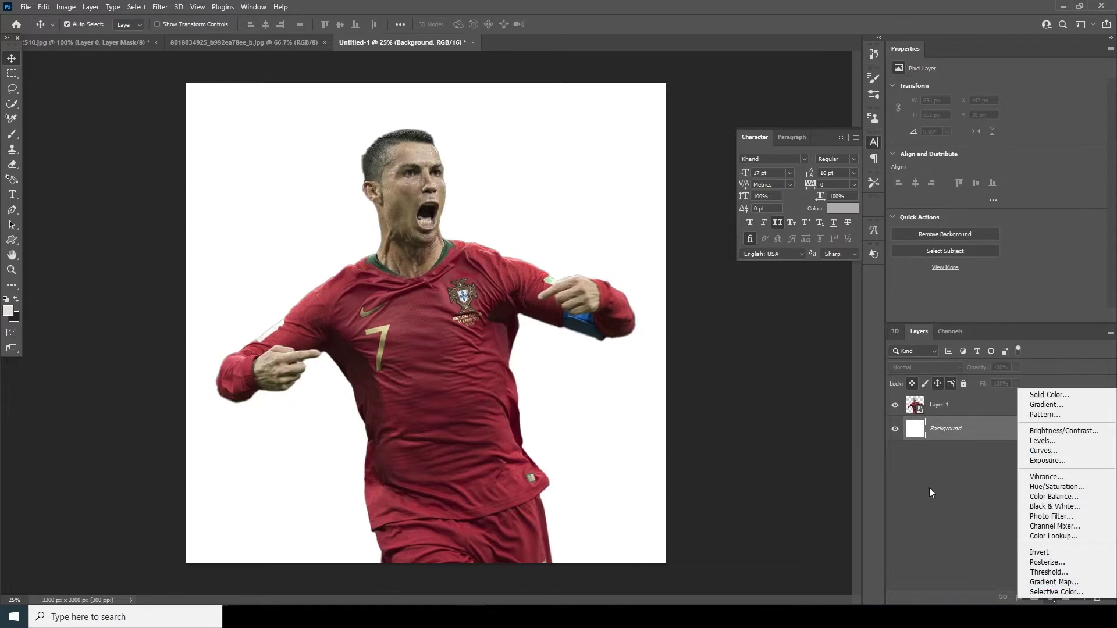
click(1049, 395)
drag(653, 395, 650, 415)
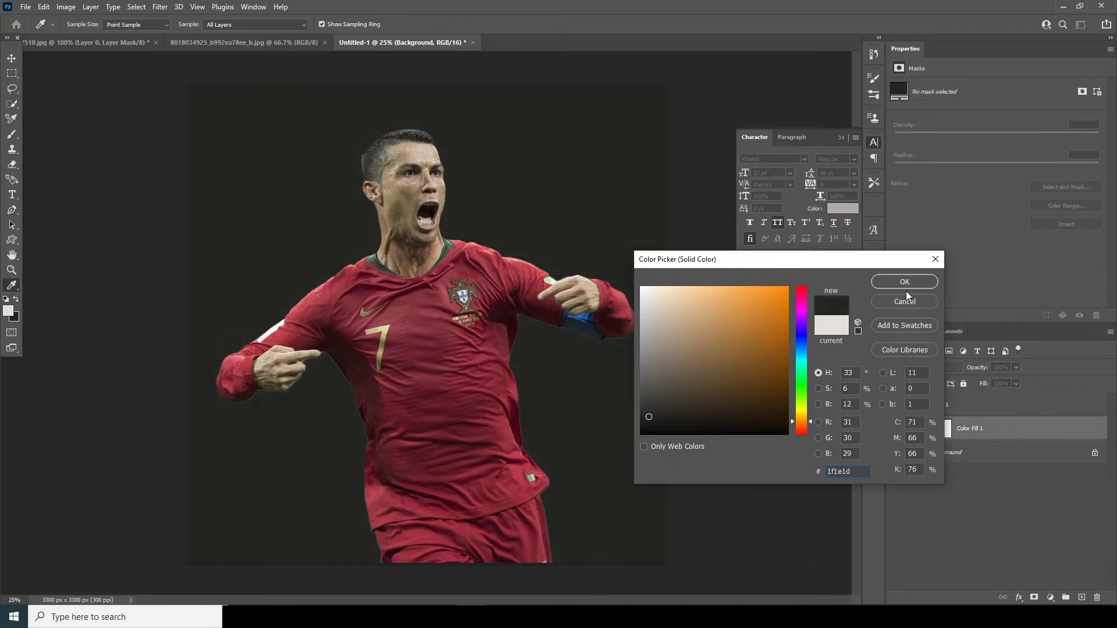
click(904, 283)
click(958, 528)
click(915, 429)
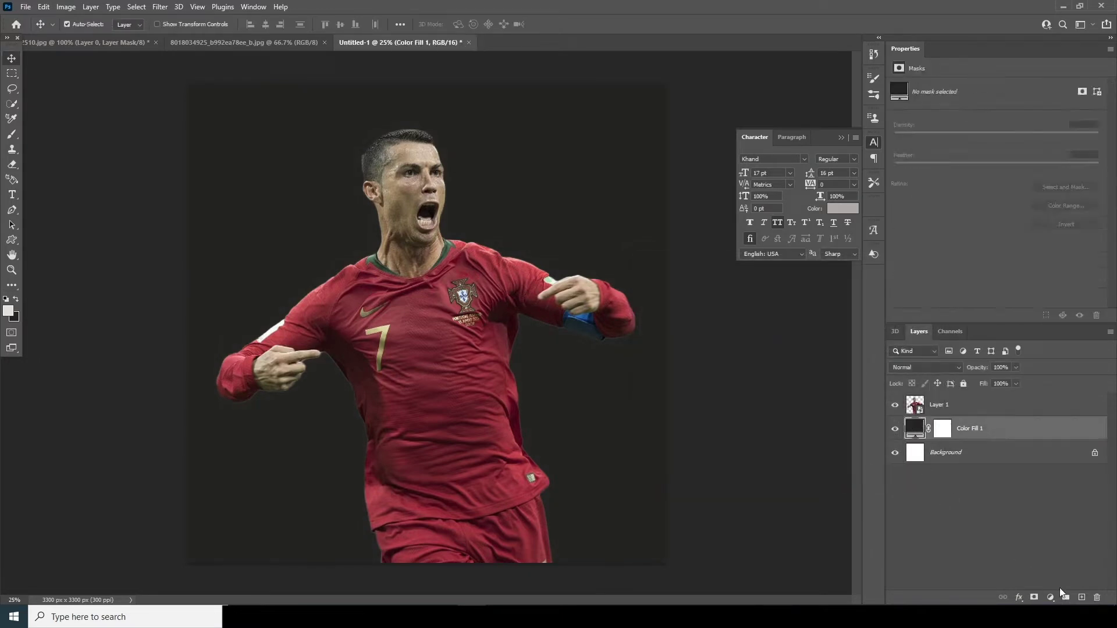
Step: Open the Camera Raw Filter on the player layer and set noise reduction to 87 and color noise reduction to 70
click(914, 413)
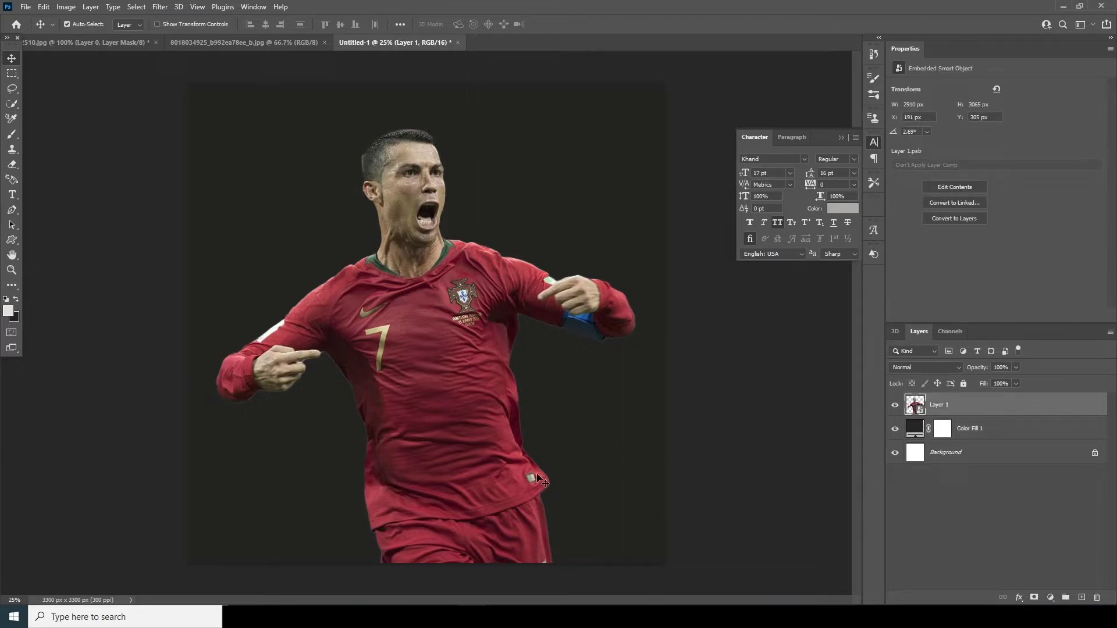
click(161, 7)
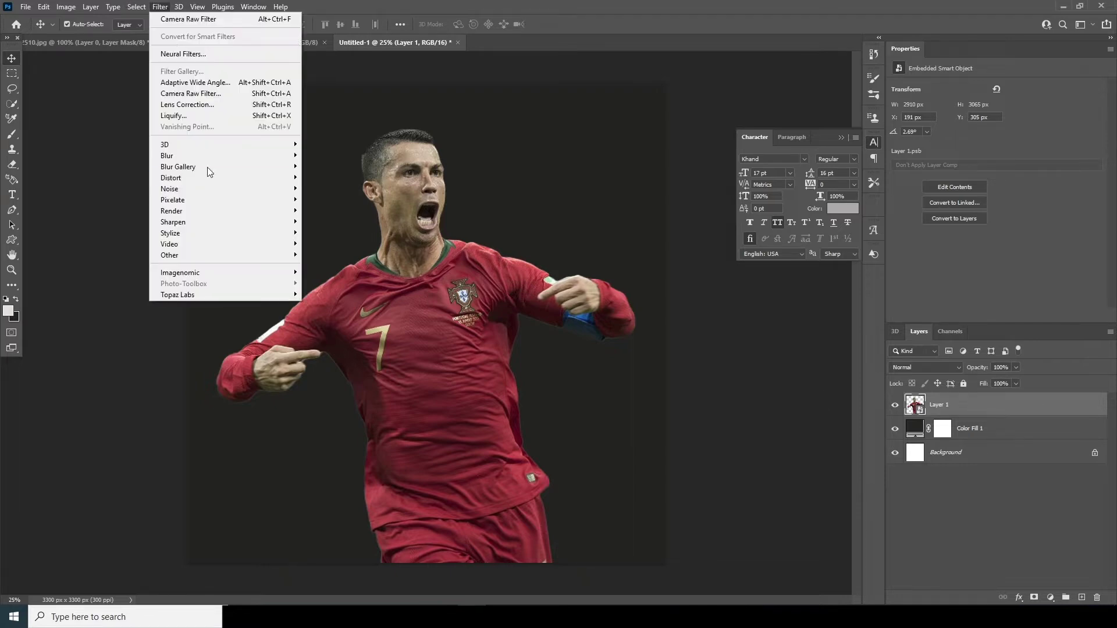
click(193, 106)
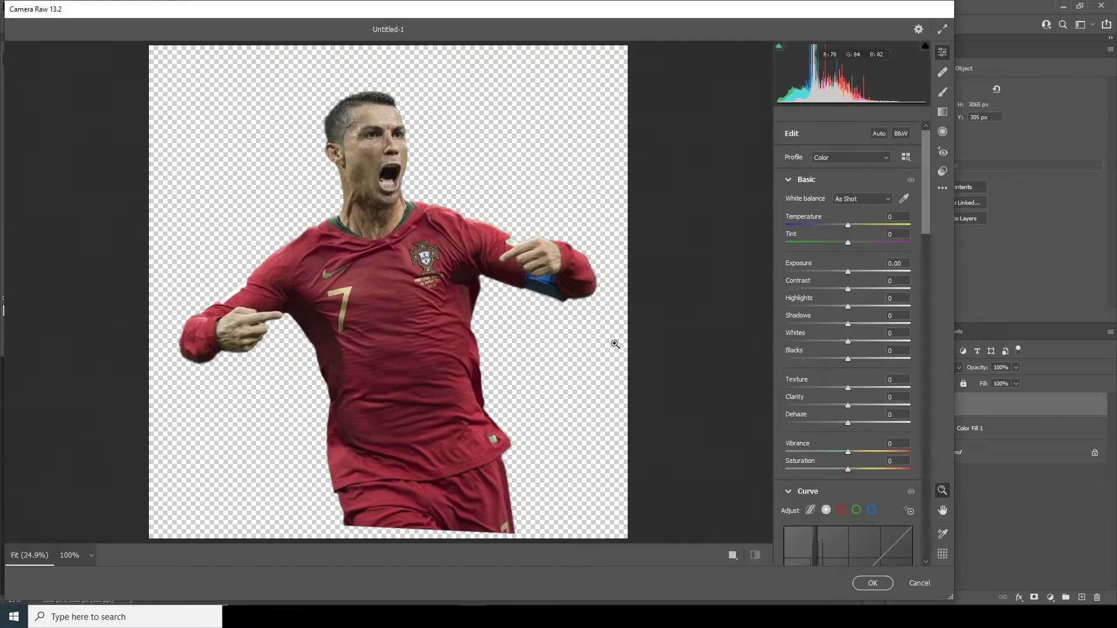
drag(925, 213, 922, 325)
click(894, 297)
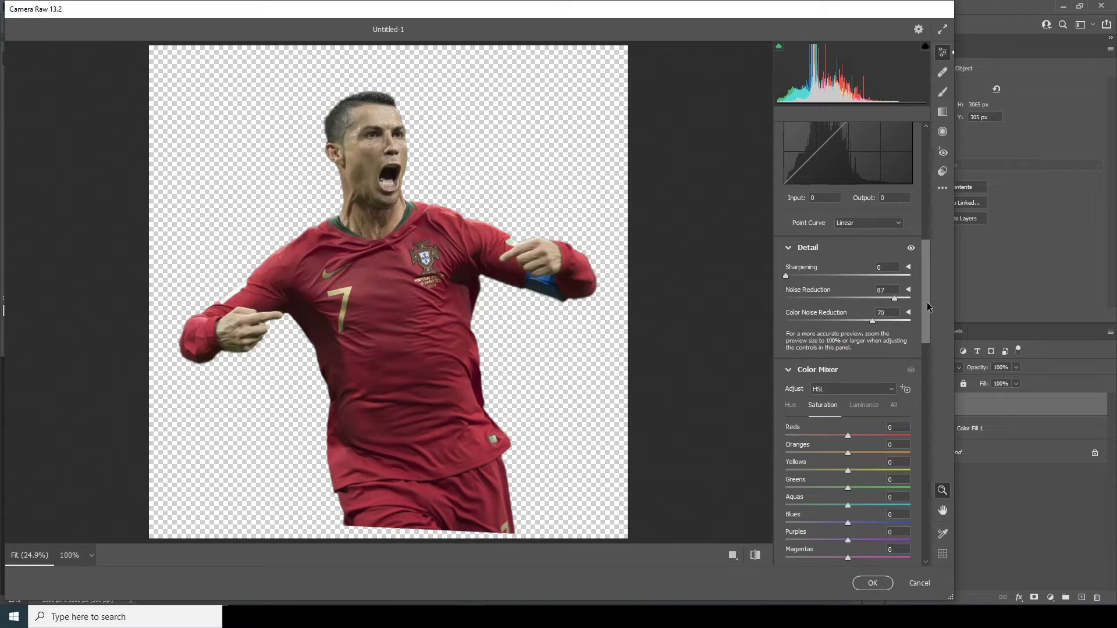
Step: Set the player's highlights to -79 and clarity to +68, and raise the texture slightly
drag(923, 278, 926, 191)
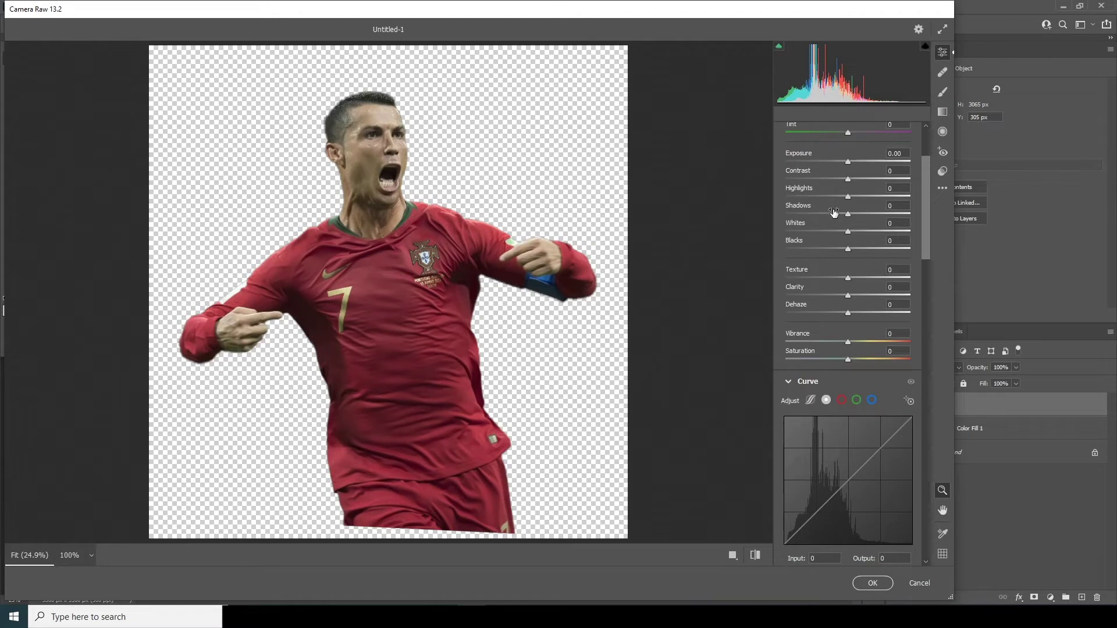
click(798, 196)
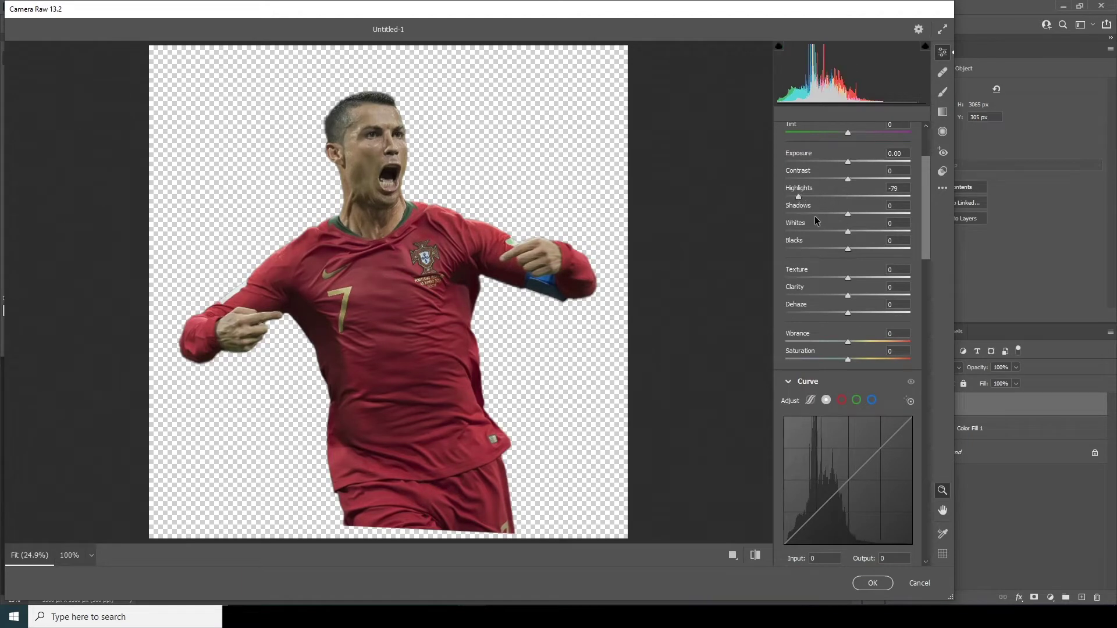
click(891, 295)
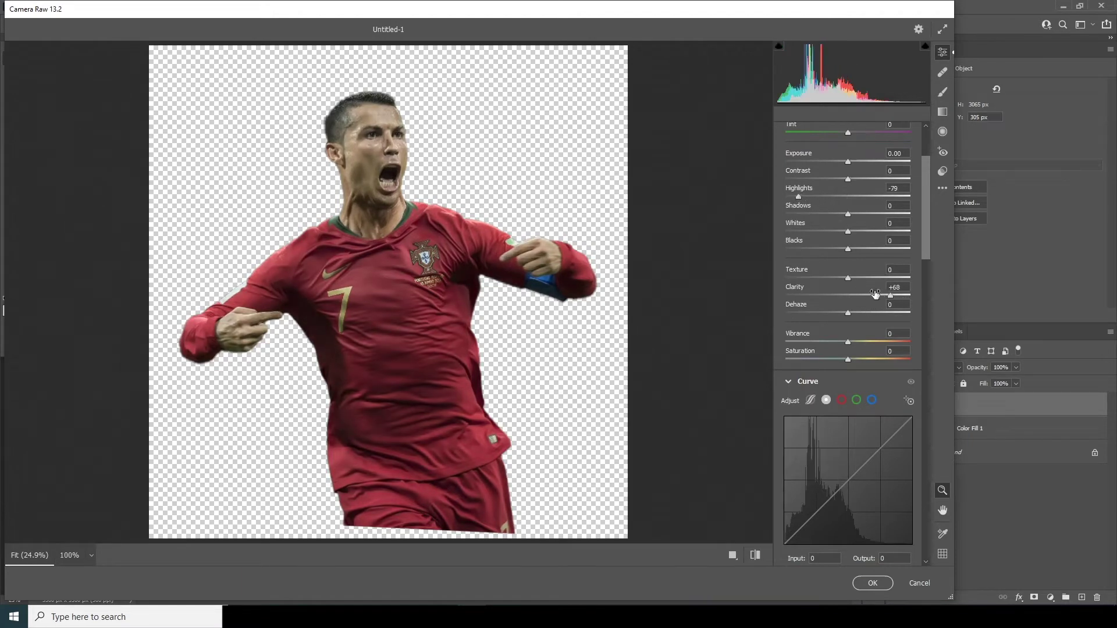
click(862, 277)
Step: Set sharpening to 32, oranges saturation to -48 and reds saturation to about +45, and apply the Camera Raw filter
drag(926, 247, 917, 344)
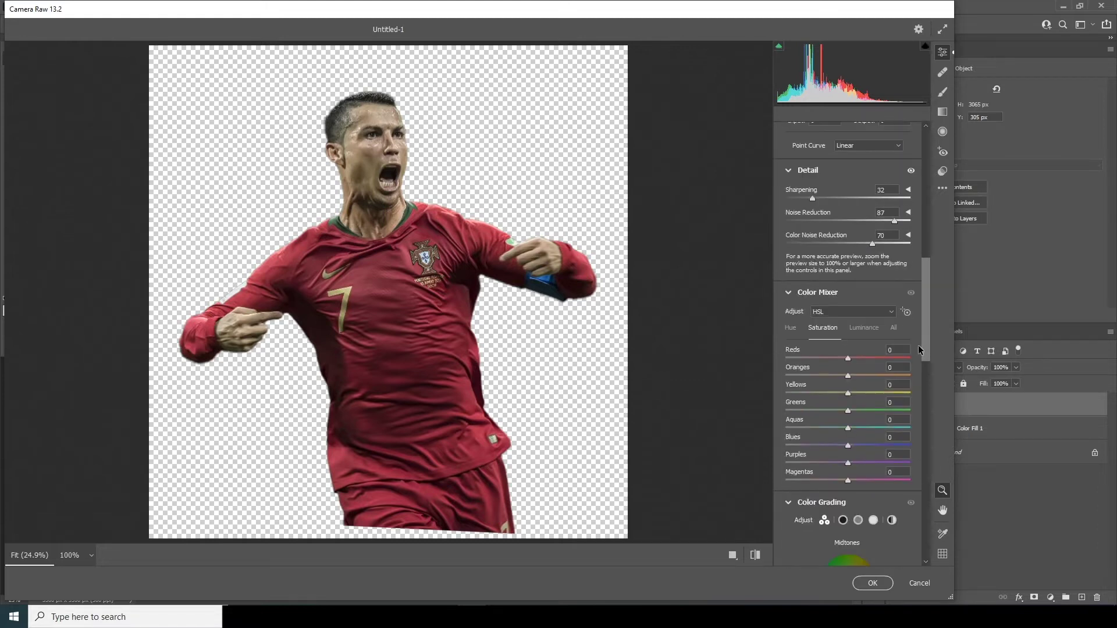
click(816, 375)
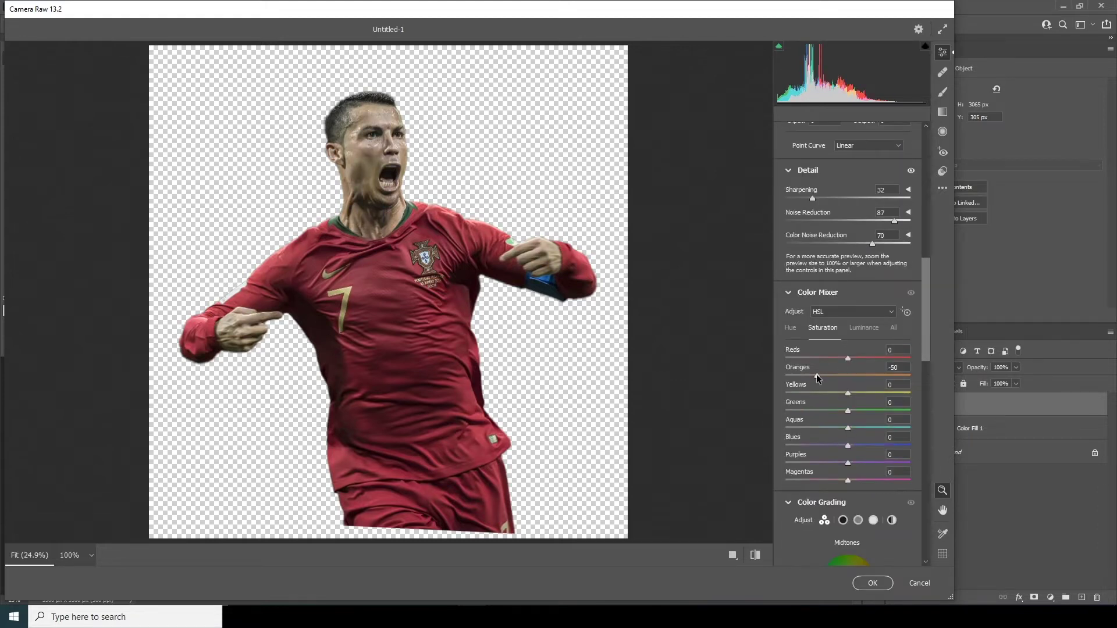
click(874, 356)
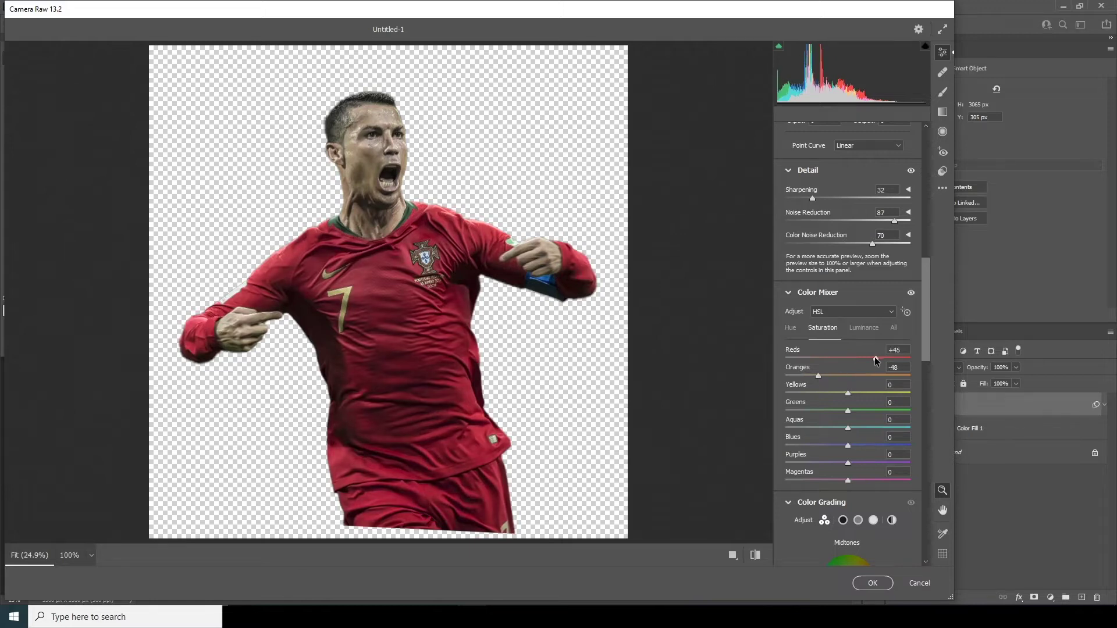
drag(872, 358, 876, 357)
click(872, 581)
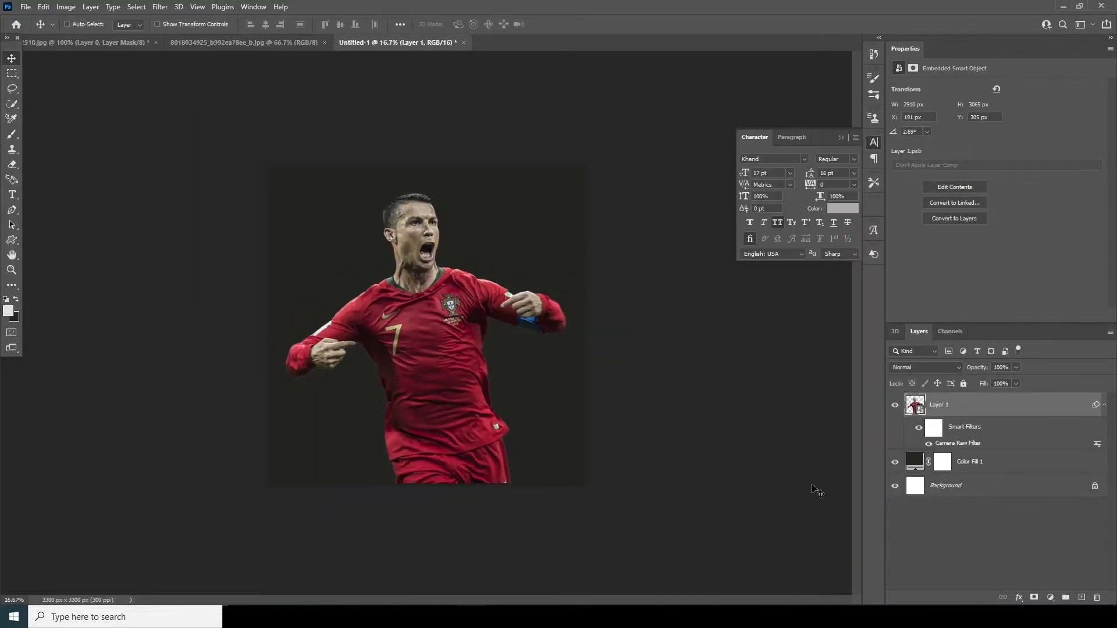
Step: Add an empty layer directly above the dark color fill and choose the 0010_Explosion brush for painting on it
click(927, 463)
key(b)
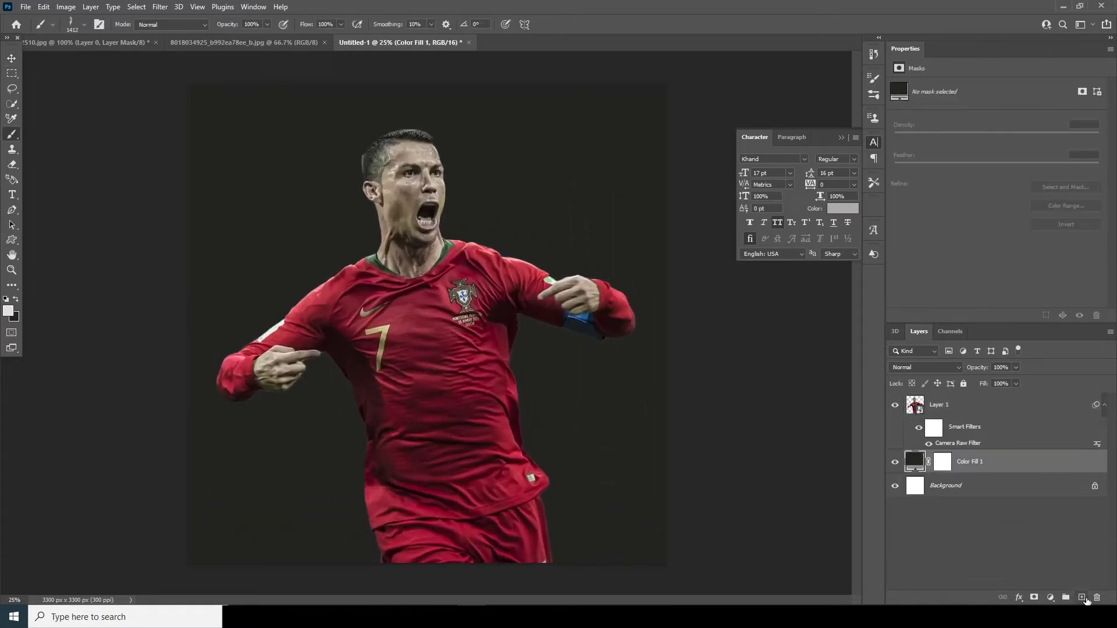
click(1081, 598)
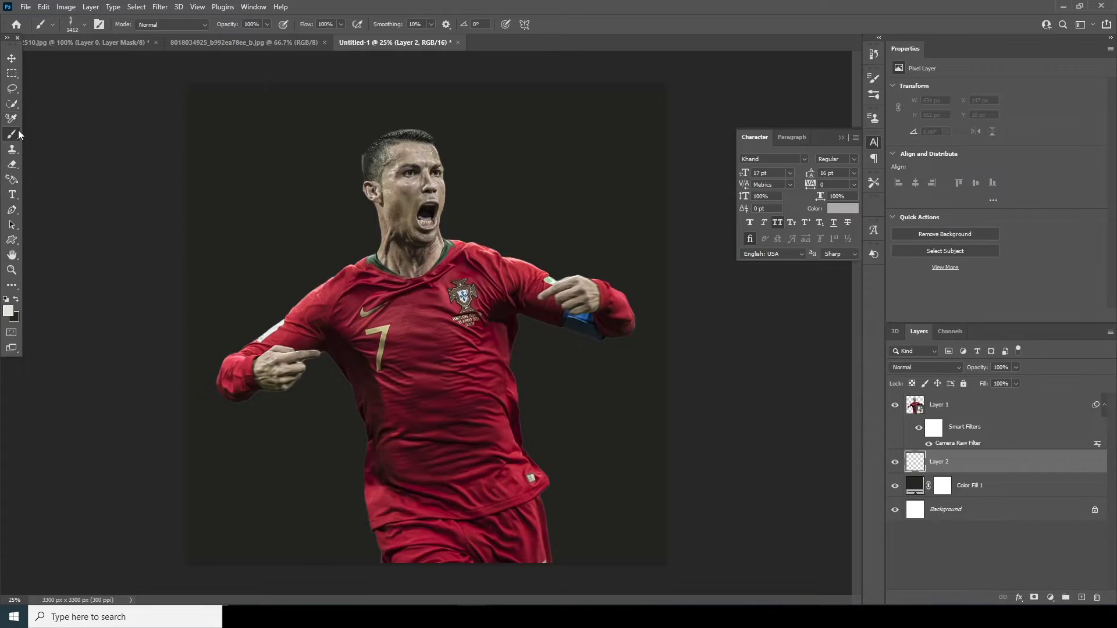
click(85, 24)
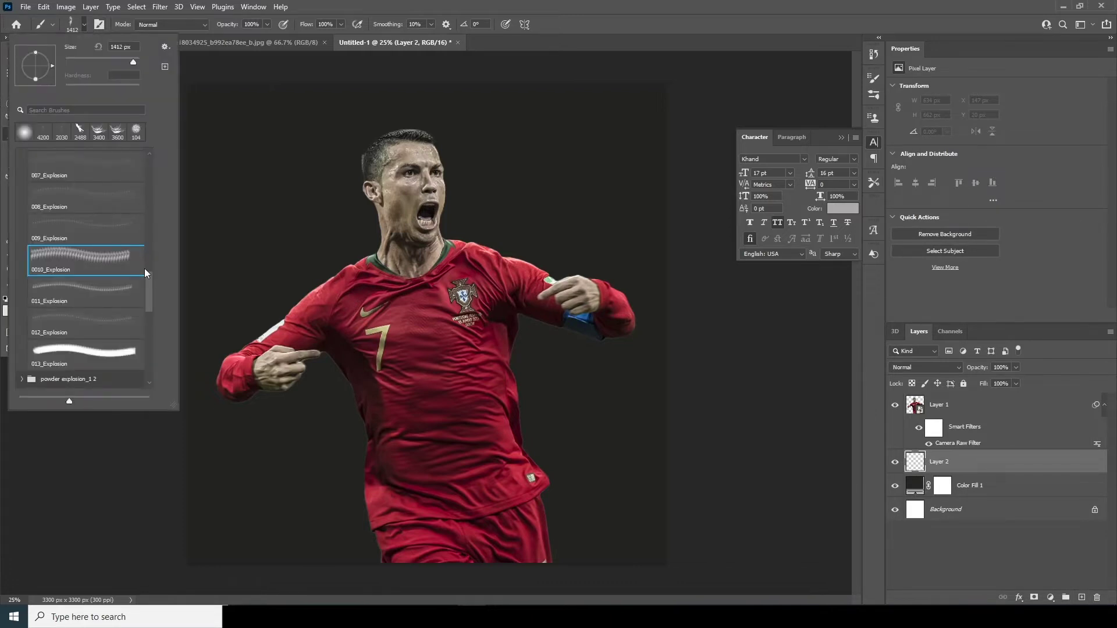
scroll(149, 278, up, 2)
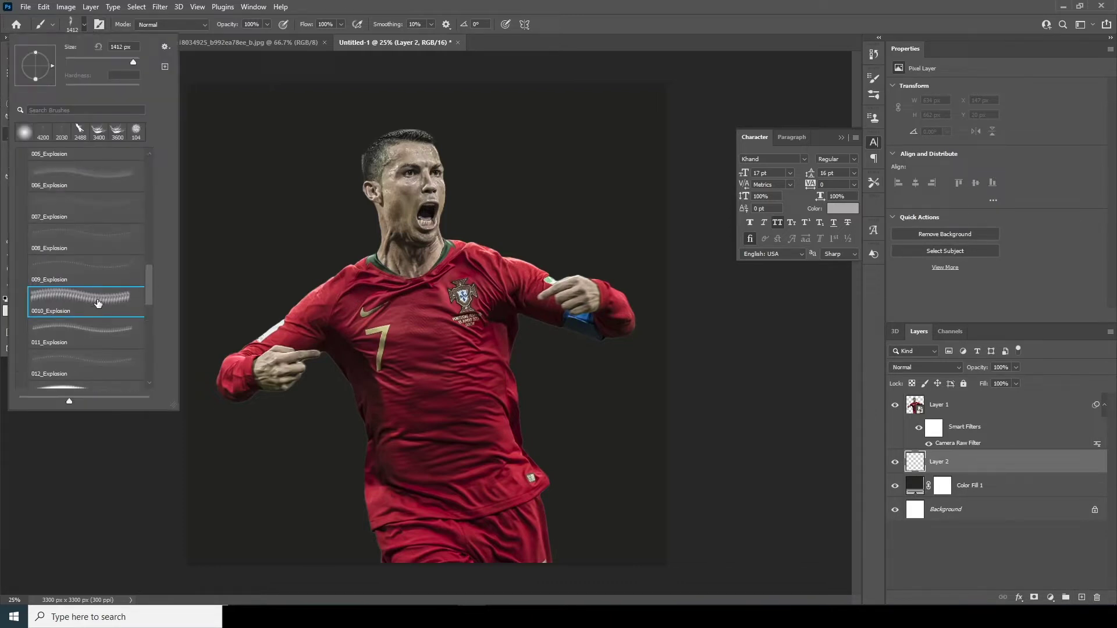
click(939, 462)
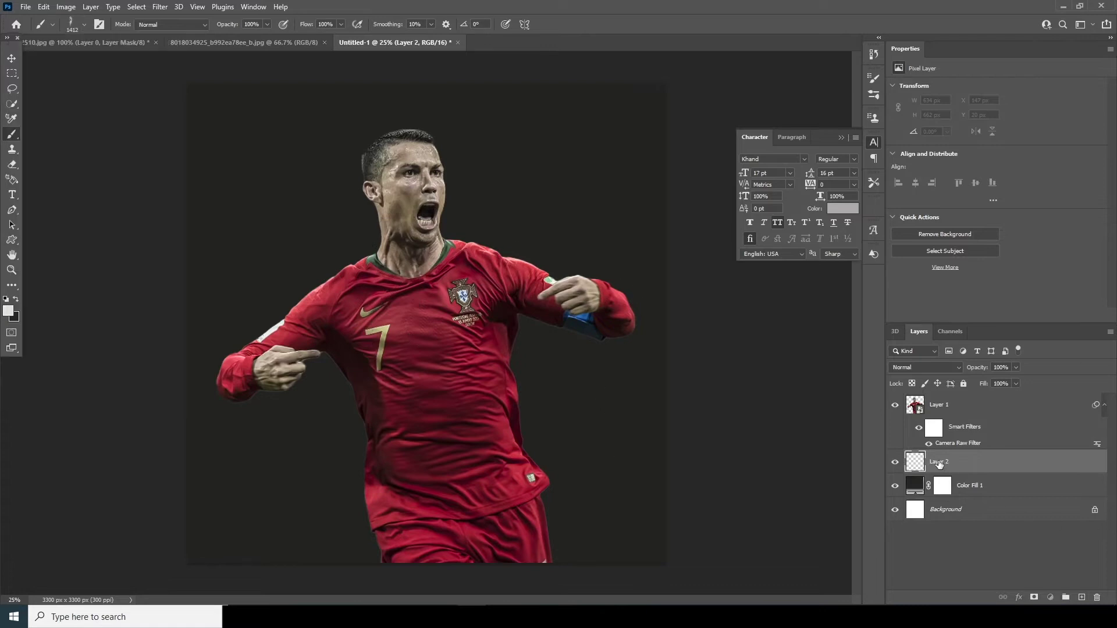
Step: Set the foreground color to near-white #fcfcfc for the explosion brush
click(9, 314)
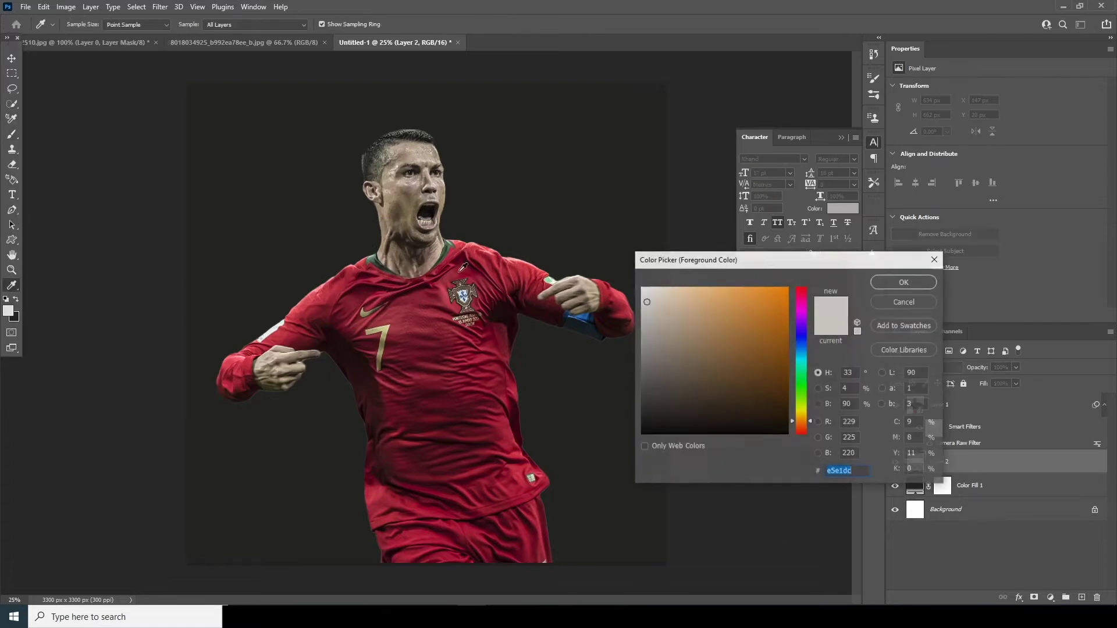
drag(639, 289, 638, 288)
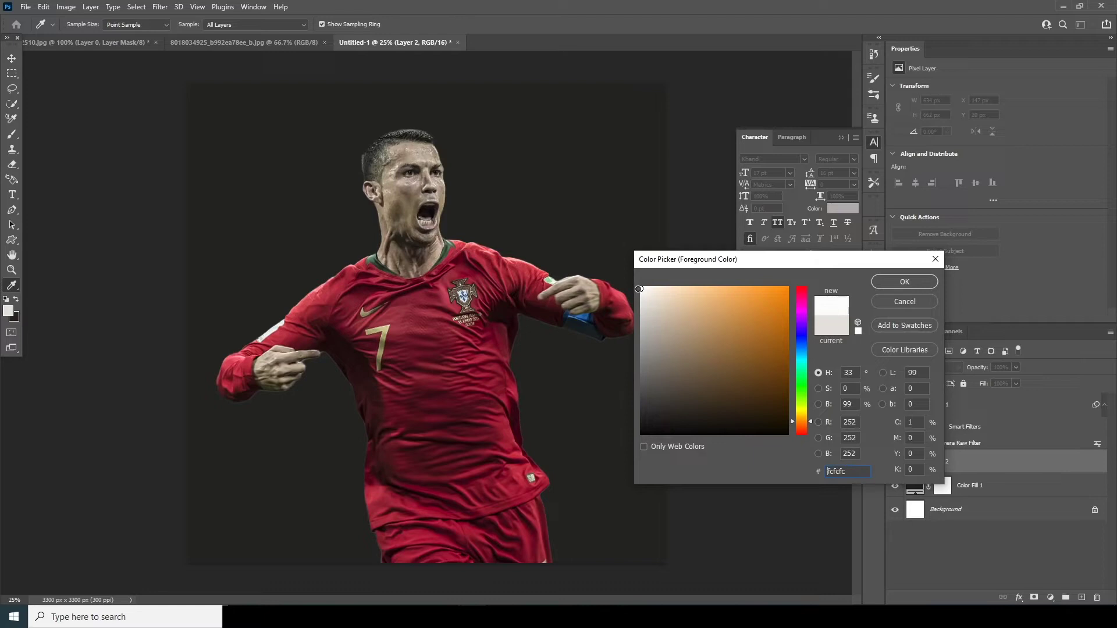
click(896, 284)
key(b)
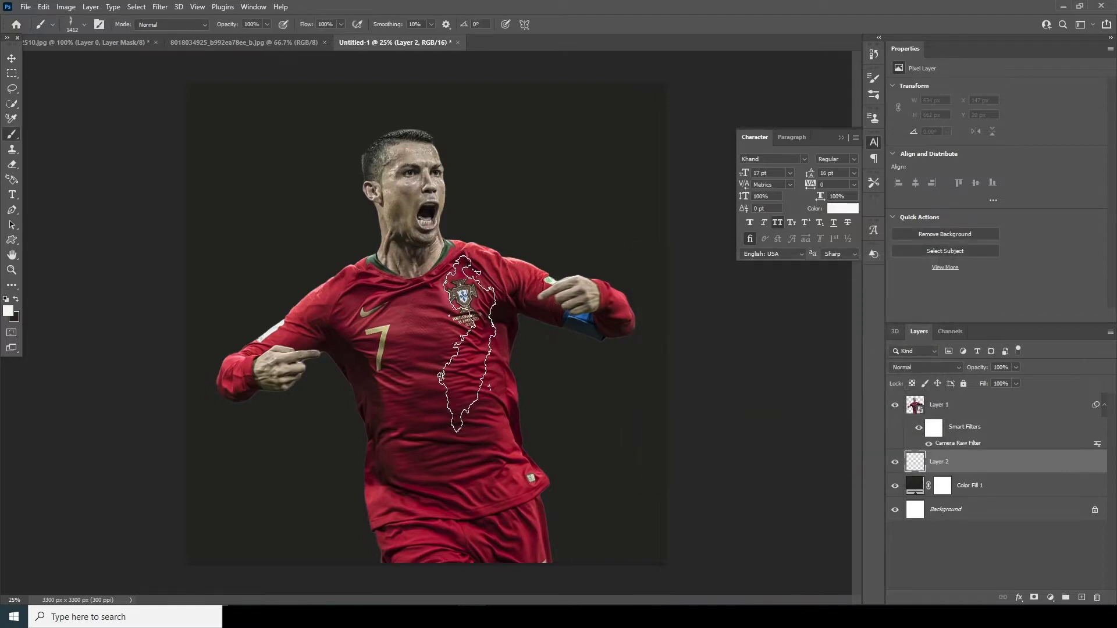
Step: Enlarge the explosion brush to 3000 px and stamp a white smoke burst behind the player's head and shoulder on the right side
key(bracketright)
key(bracketright)
key(bracketright)
key(bracketright)
key(bracketright)
key(bracketright)
key(bracketright)
key(bracketright)
key(bracketright)
key(bracketright)
key(bracketright)
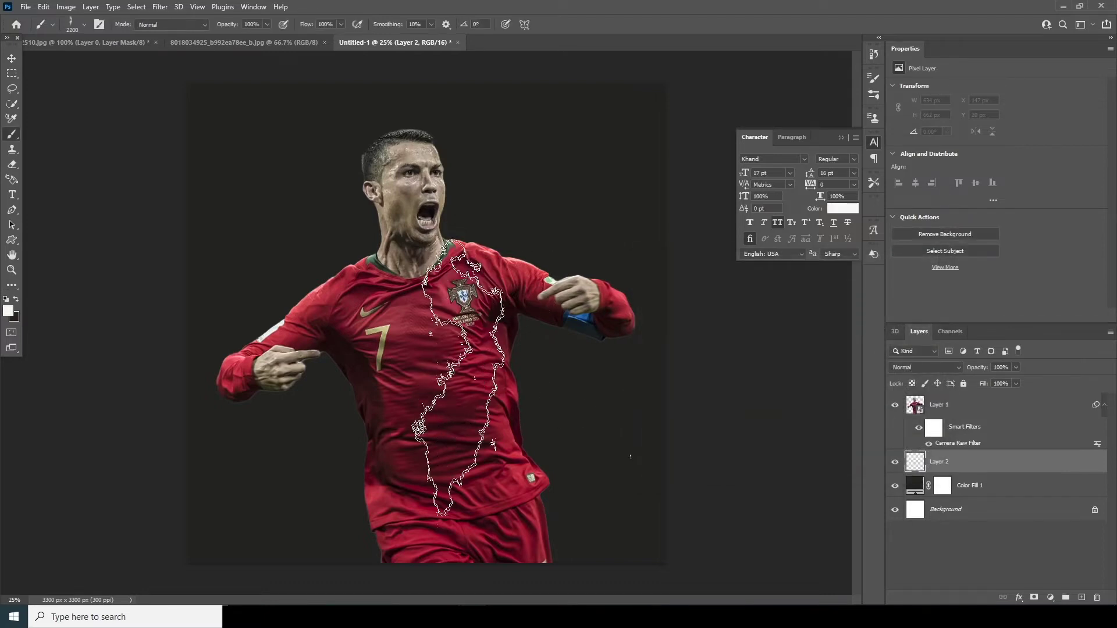
click(483, 268)
key(bracketright)
key(bracketright)
key(bracketright)
key(bracketright)
key(bracketright)
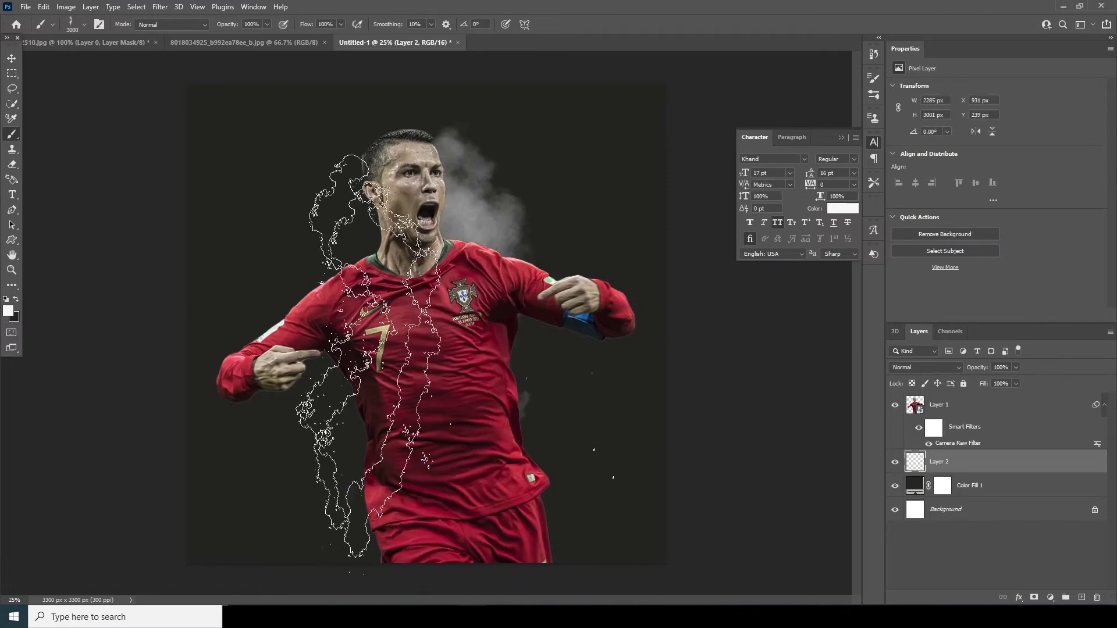
Step: Rotate the explosion brush to 21° and stamp a smoke burst on the left side of the player
click(85, 24)
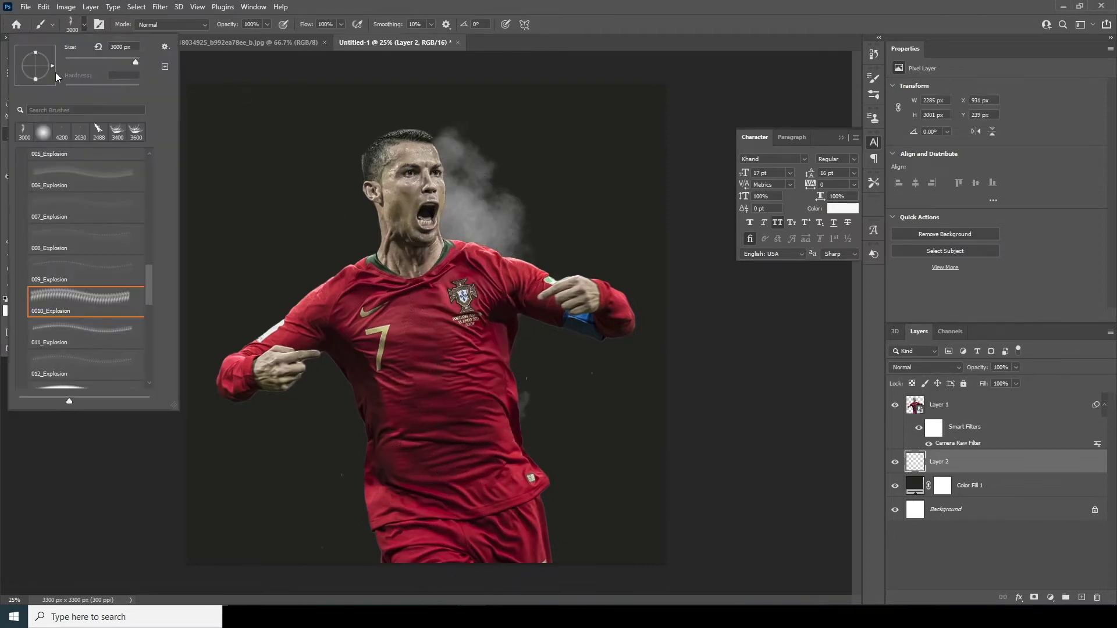
drag(50, 63, 49, 60)
click(408, 255)
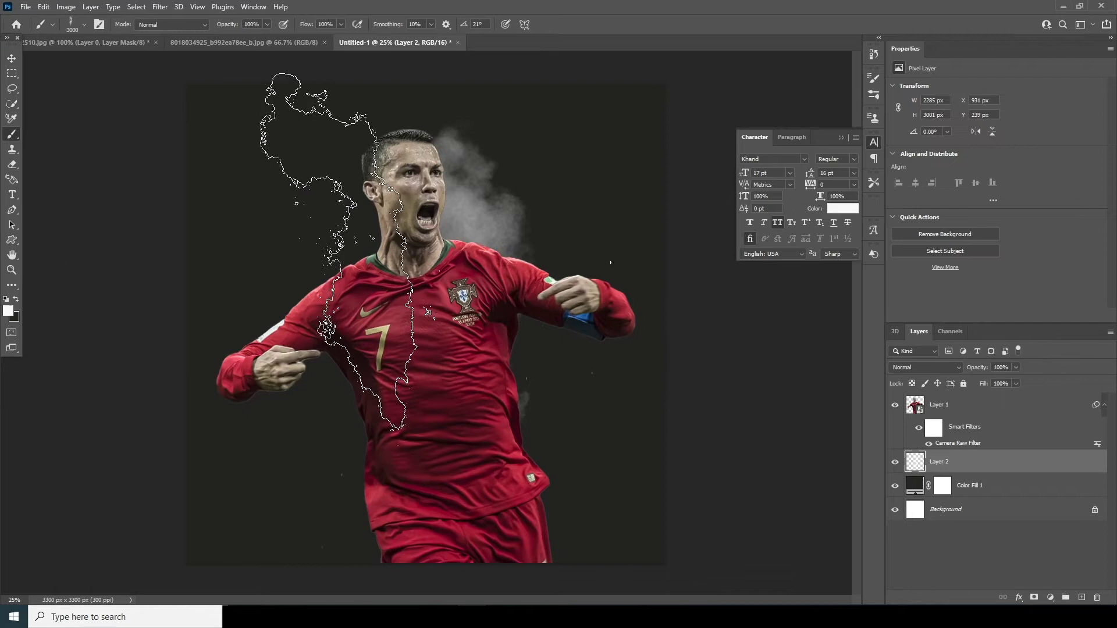
click(396, 538)
Step: Reduce the explosion brush to 2600 px, rotate it to -11° and stamp smoke on both sides of the player's lower body
click(84, 25)
key(bracketleft)
key(bracketleft)
key(bracketleft)
key(bracketleft)
click(366, 538)
drag(51, 63, 51, 69)
click(84, 24)
click(526, 473)
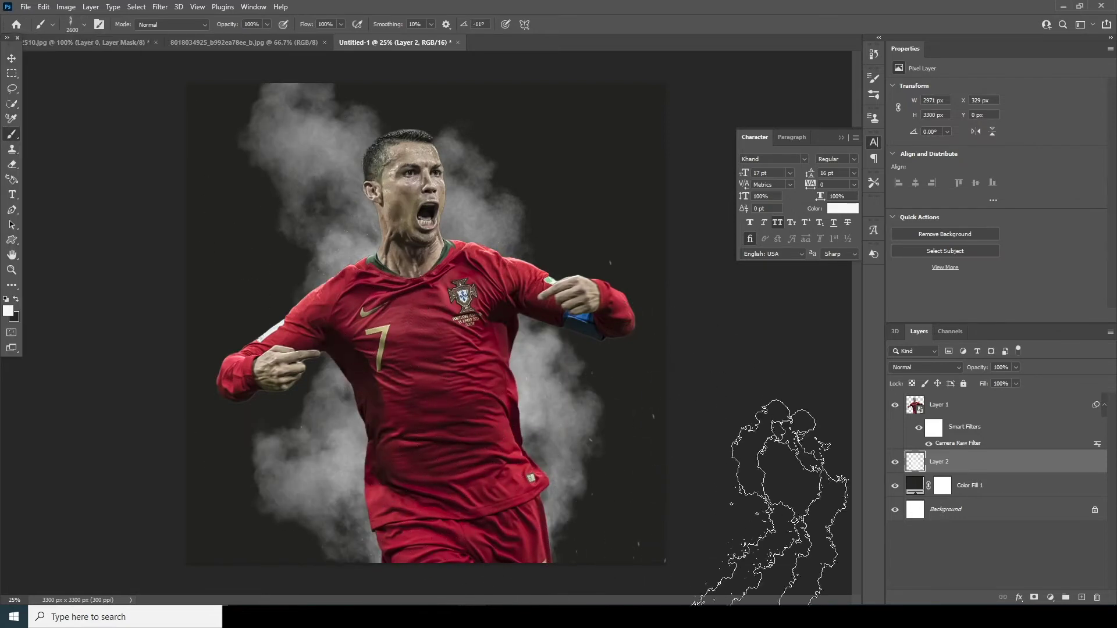
Step: Add an empty layer above the smoke layer and choose the Powder Explosion001 brush with the near-white foreground color
click(1081, 598)
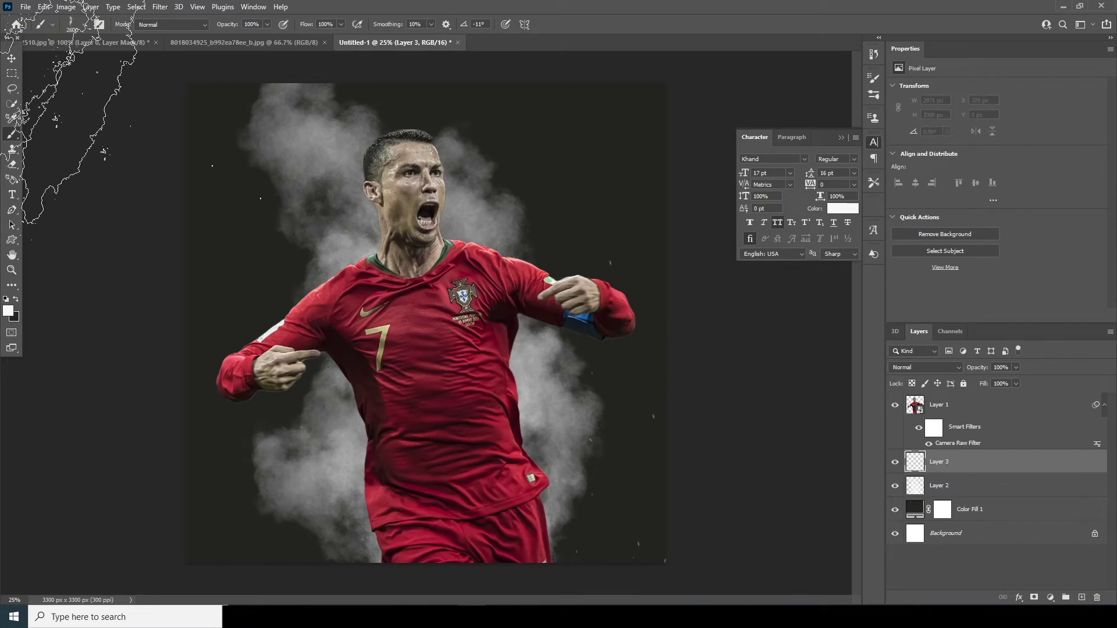
click(83, 26)
drag(148, 292, 139, 218)
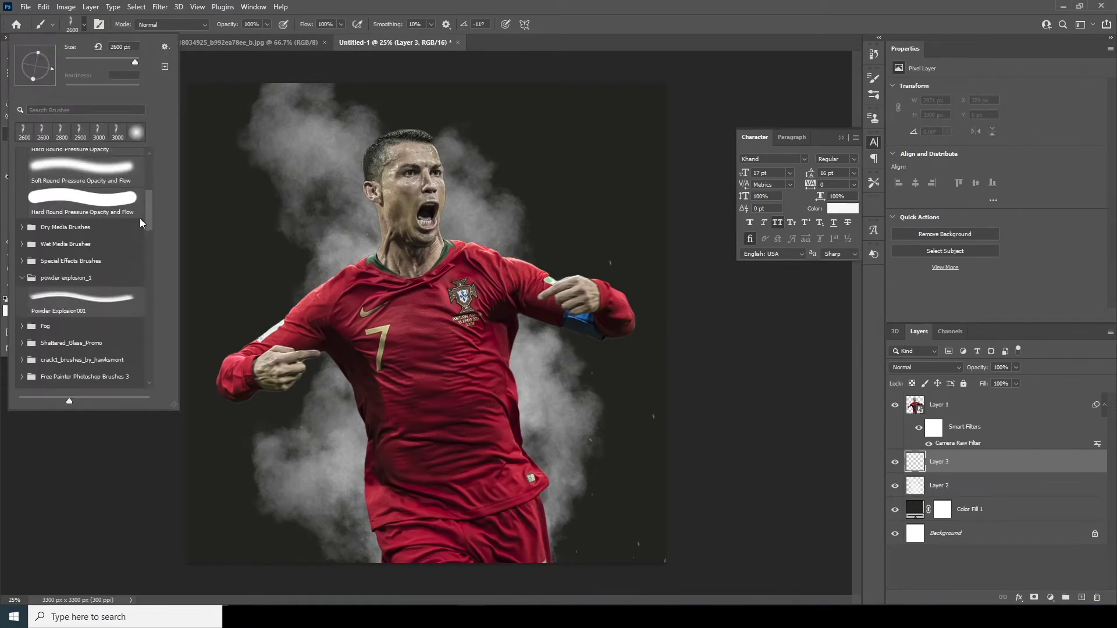
click(109, 303)
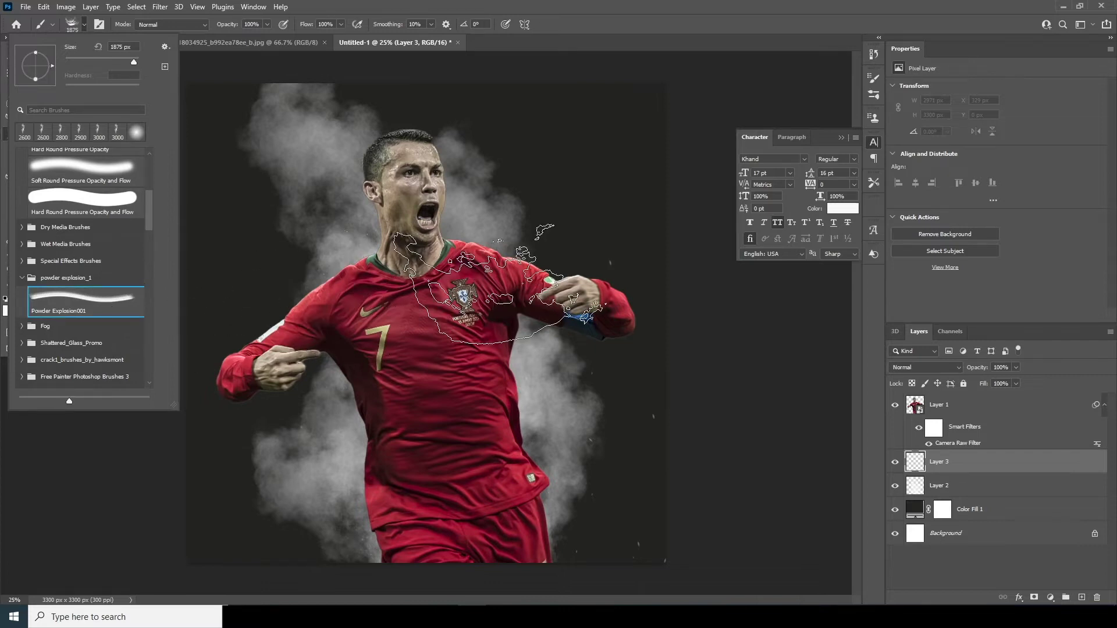
click(946, 470)
click(15, 300)
click(15, 299)
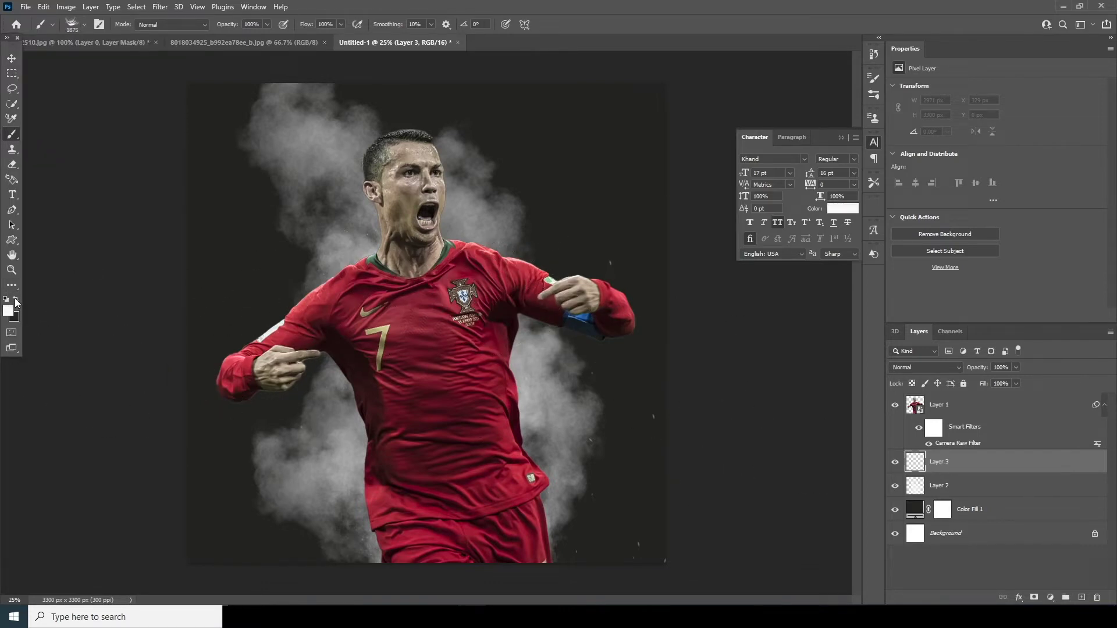
Step: Rotate the powder brush to 41°, enlarge it to 3000 px and stamp a powder burst behind the player's left-side arm
click(71, 24)
drag(50, 57, 48, 55)
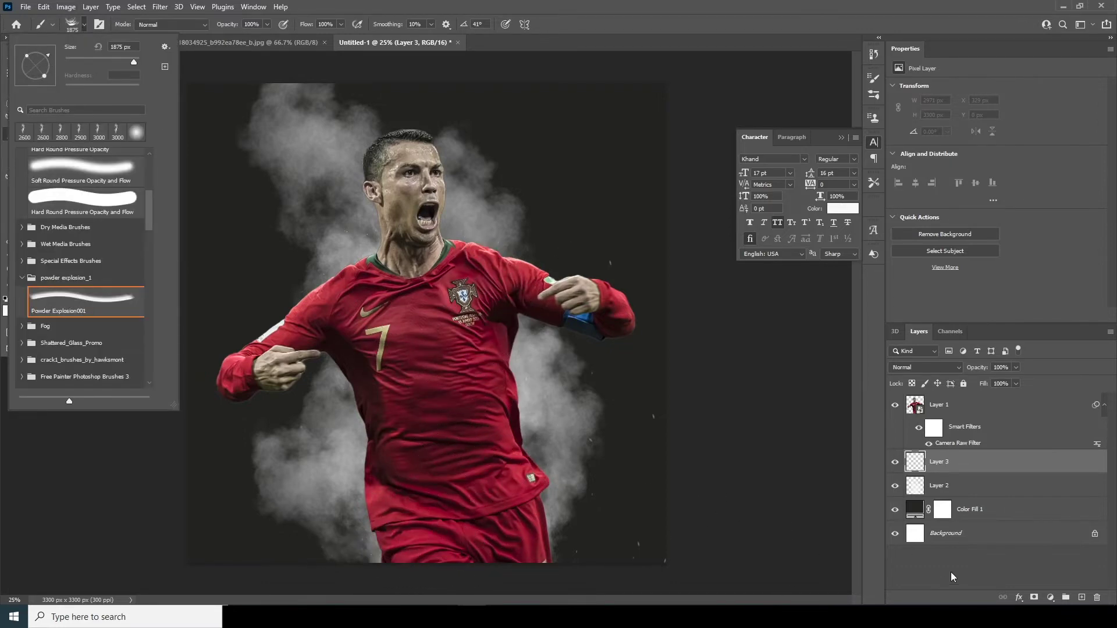
click(917, 466)
key(])
key(])
key(])
key(])
key(])
key(])
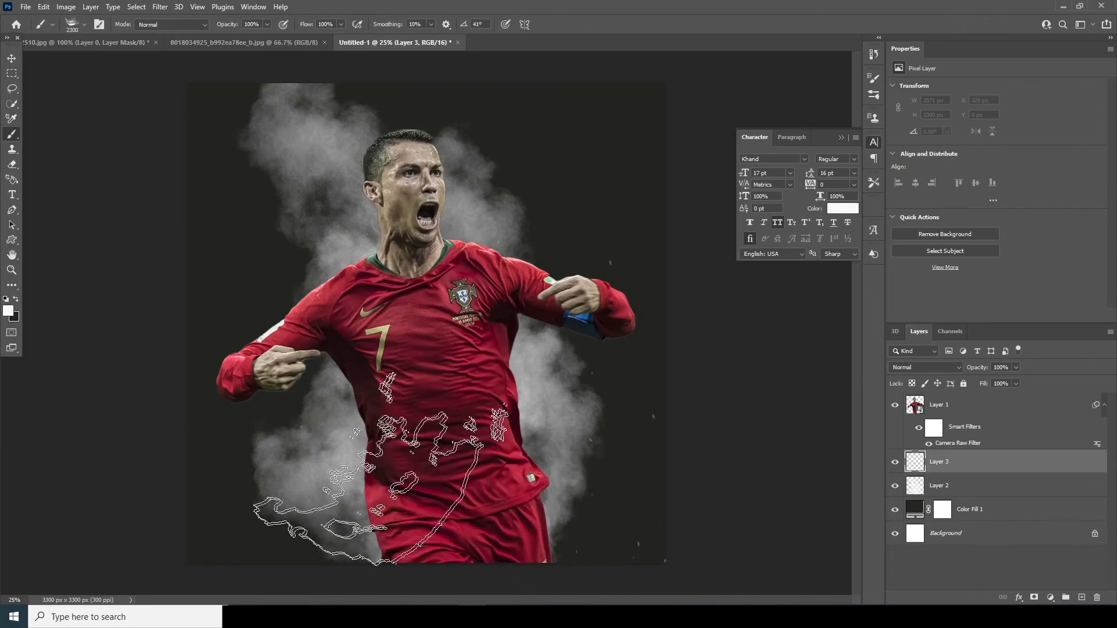
key(bracketleft)
key(bracketleft)
key(bracketleft)
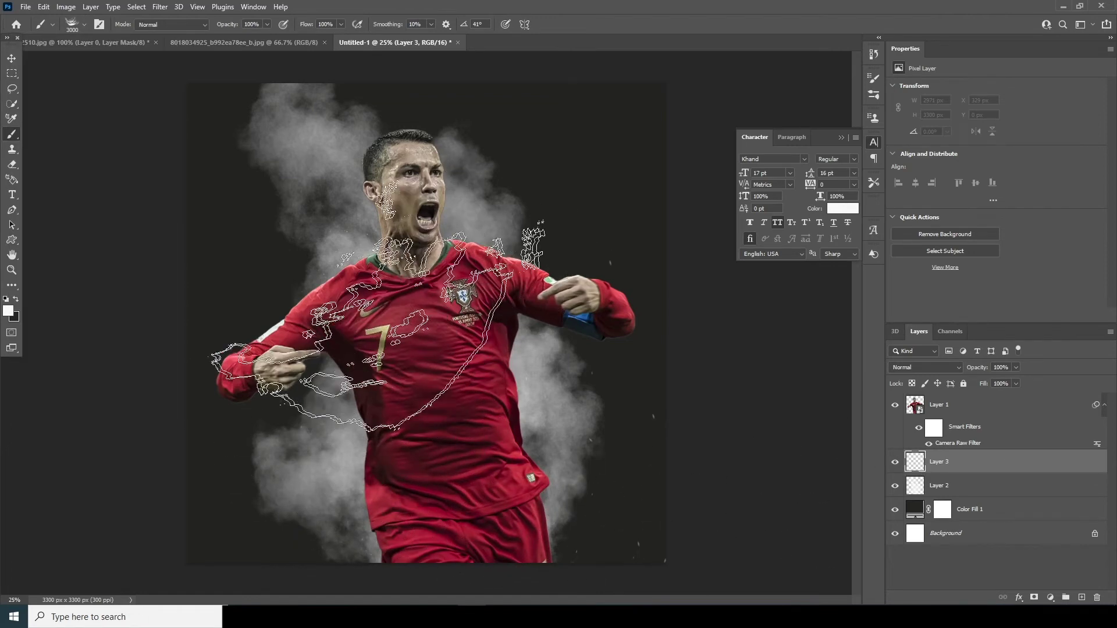
click(341, 308)
Step: Reduce the powder brush to 2700 px and stamp a second burst behind the player's right-side shoulder
key(bracketleft)
key(bracketleft)
click(442, 289)
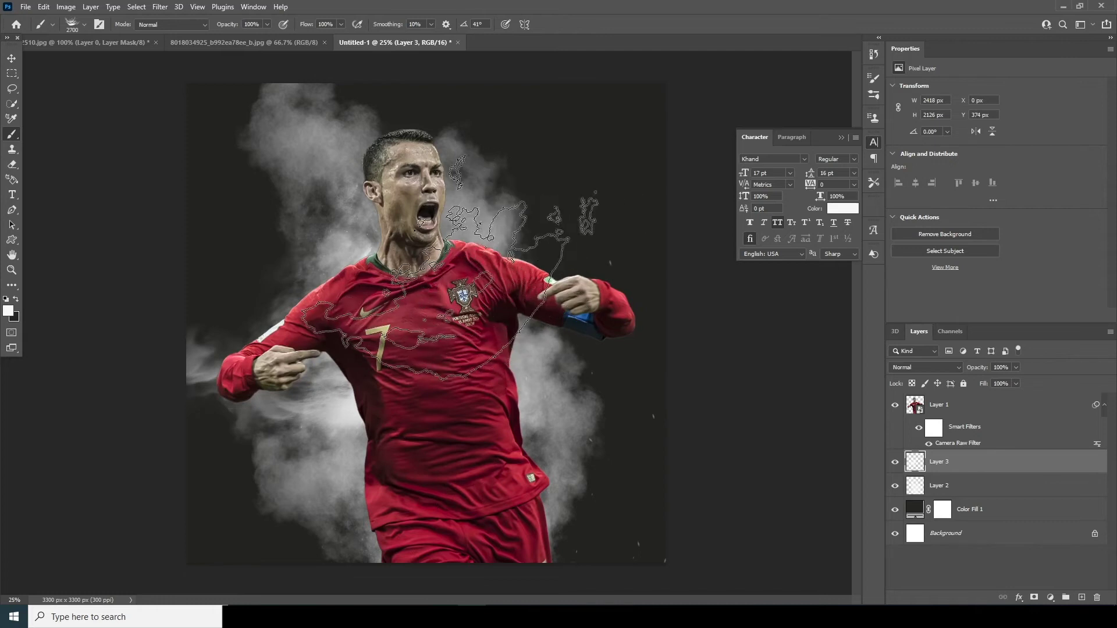
Step: On a new layer, stamp 2500 px powder bursts rotated to 58° along the canvas bottom and behind the player, and undo the last stamp
click(1080, 597)
click(84, 24)
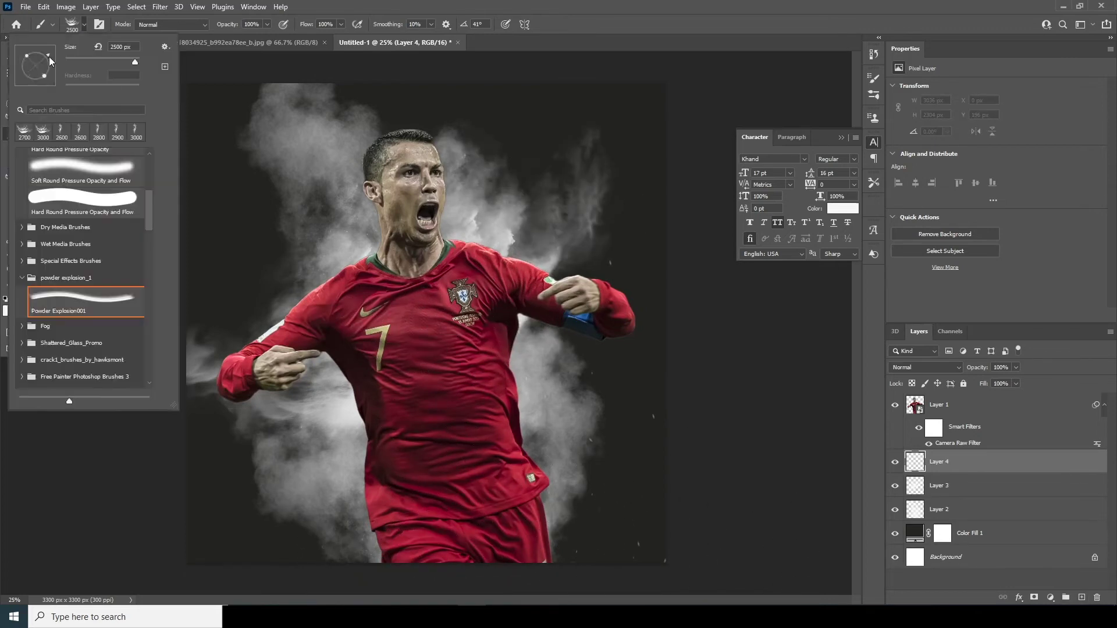
click(50, 60)
click(486, 523)
click(261, 553)
click(116, 529)
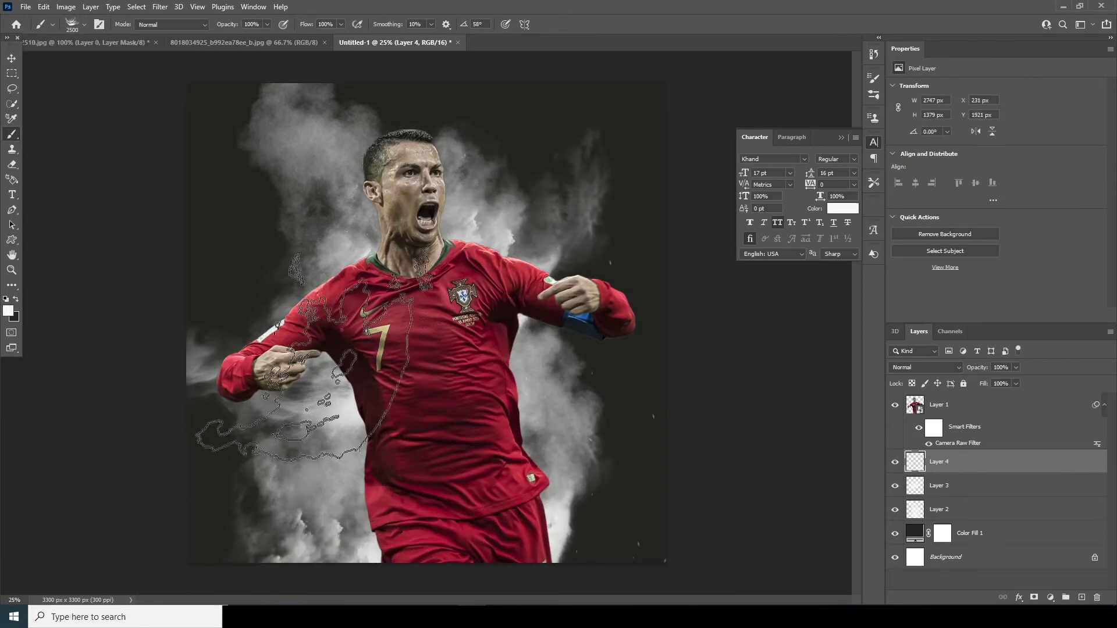
click(372, 276)
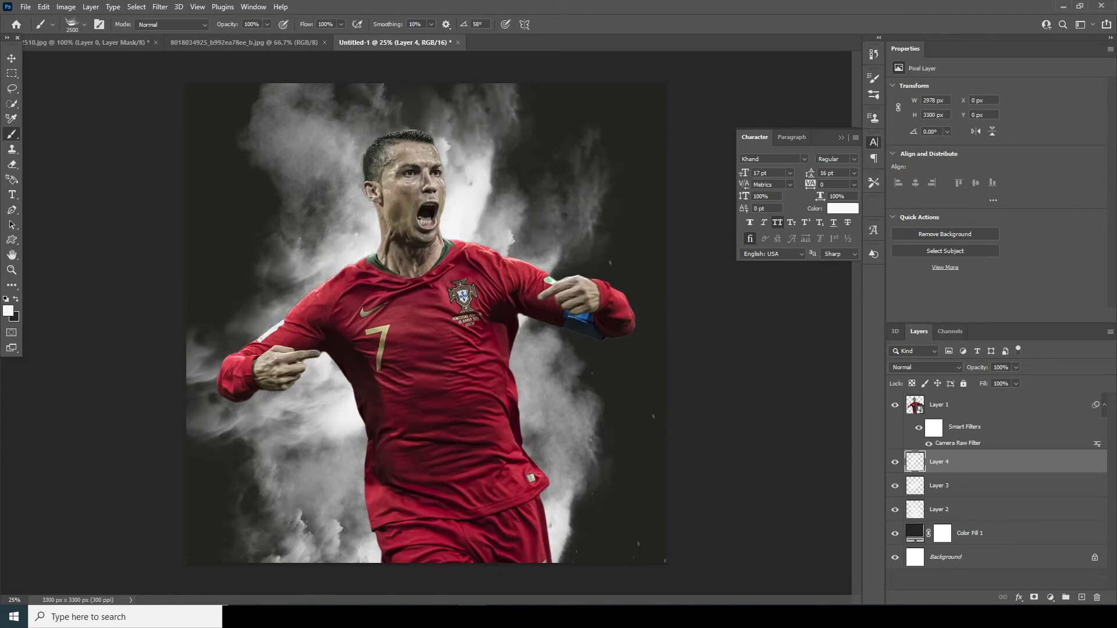
key(ctrl+z)
Step: On another new layer, rotate the powder brush to 82° and stamp a burst behind the player's head and left-side shoulder
click(1081, 598)
click(84, 25)
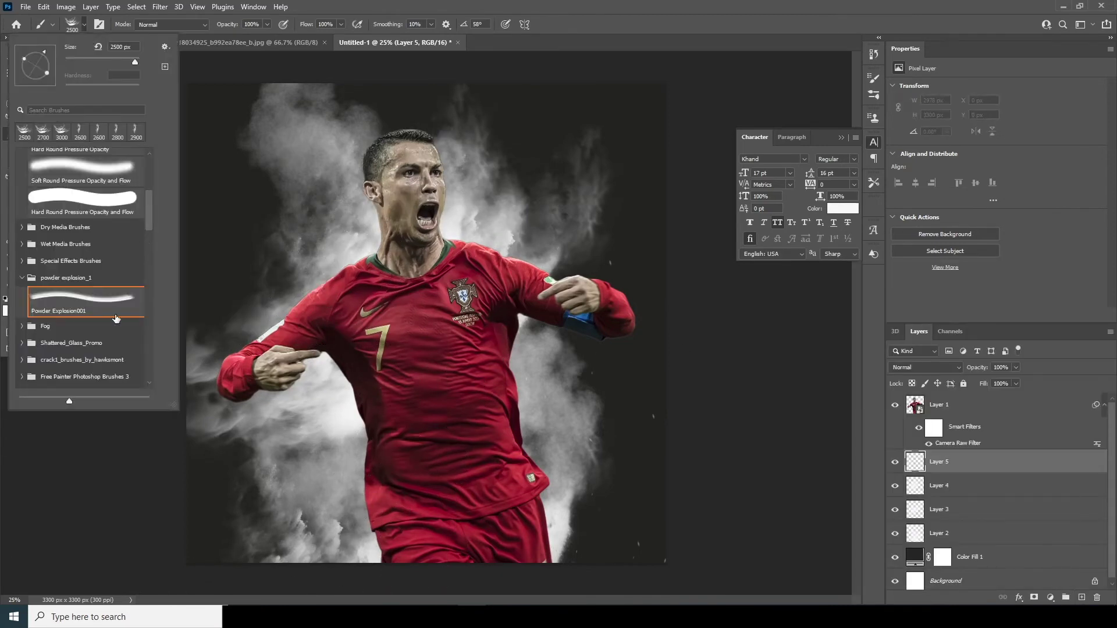
click(343, 224)
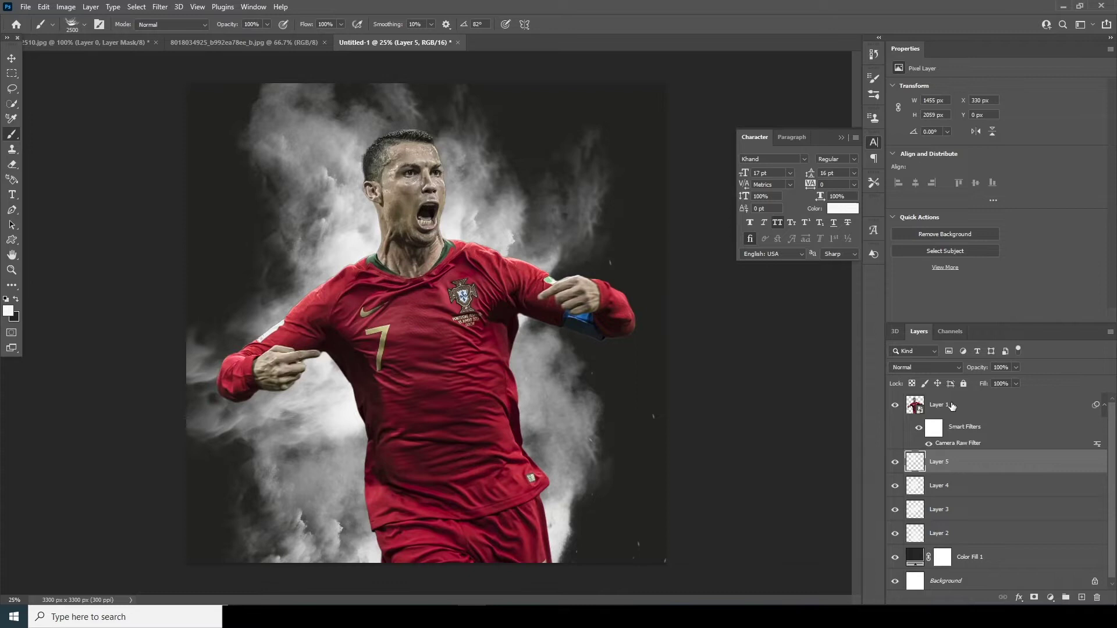
Step: Add an empty layer directly below the player layer and choose a scattered-particle explosion brush
click(952, 406)
click(943, 462)
click(1081, 598)
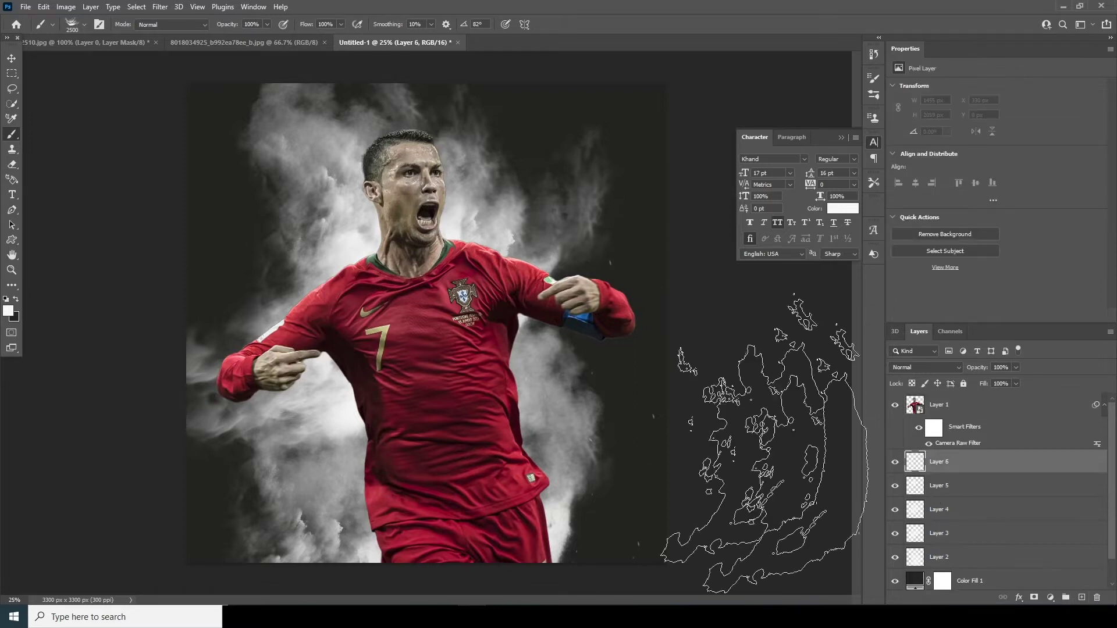
click(85, 26)
drag(152, 224, 157, 265)
click(116, 297)
click(933, 464)
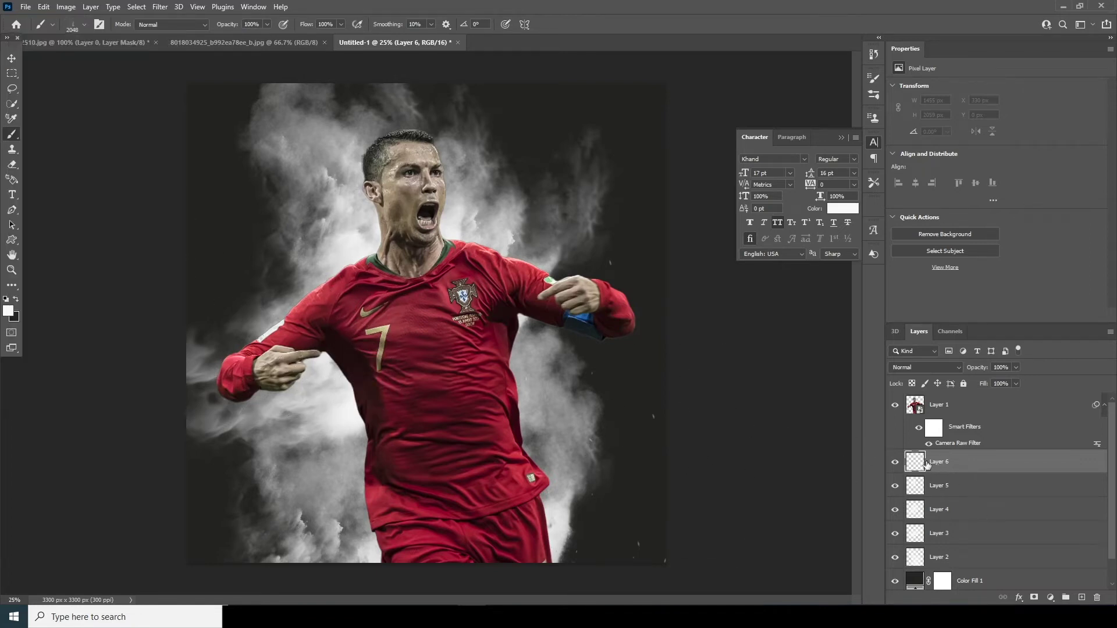
Step: Rotate the particle brush to 38° and stamp flying white debris on the left side of the player
click(81, 29)
drag(49, 61, 47, 56)
click(334, 234)
click(364, 335)
Step: Add a new layer, resize the particle brush to 1700 px and stamp more debris near the left-side arm and lower body
key(bracketleft)
key(bracketleft)
key(bracketleft)
key(bracketleft)
key([)
key([)
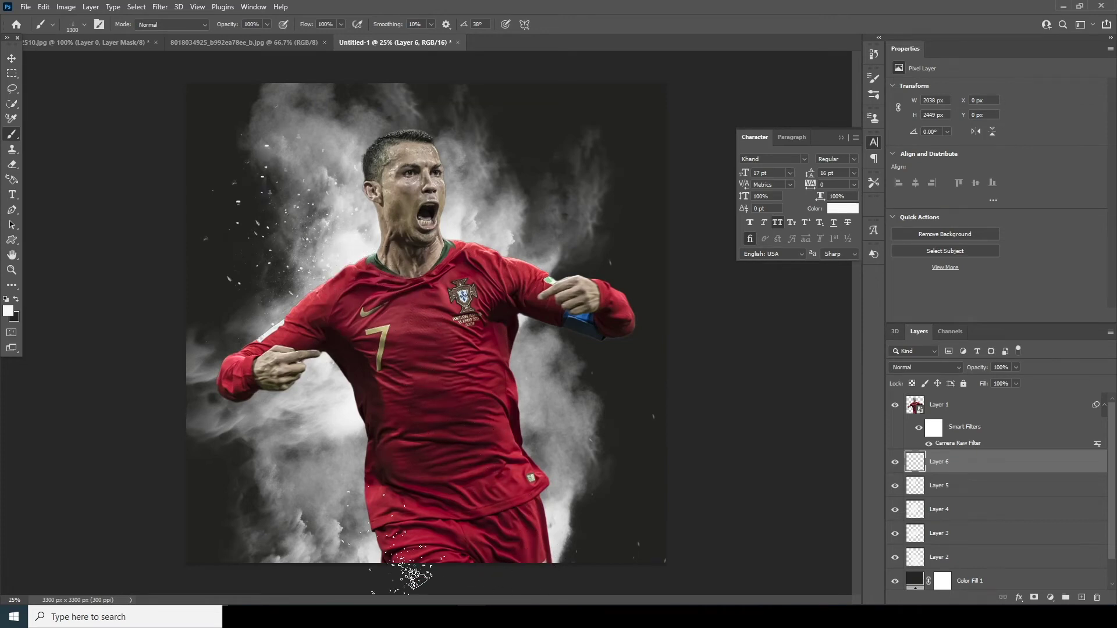
key(ctrl+shift+alt+n)
key(])
key(])
key(])
key(])
click(356, 508)
key(])
key(])
key(])
key(])
key(])
key(])
key(])
key(])
key(])
key(])
click(289, 295)
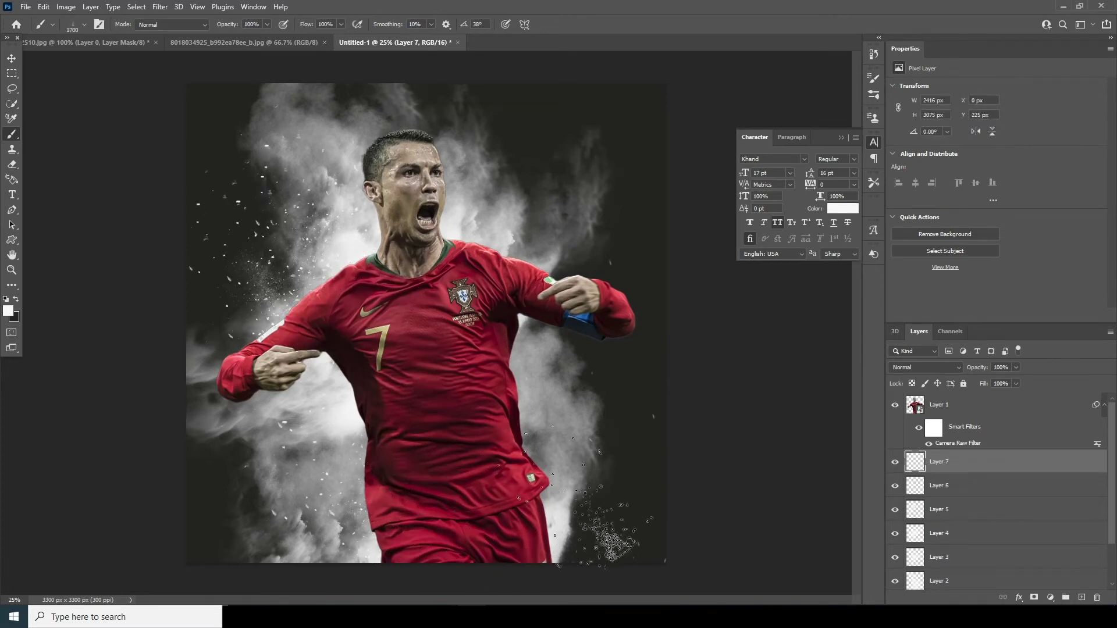
Step: On a new layer, choose a different explosion brush at 1546 px and stamp fine particles around the player's arms
click(1081, 597)
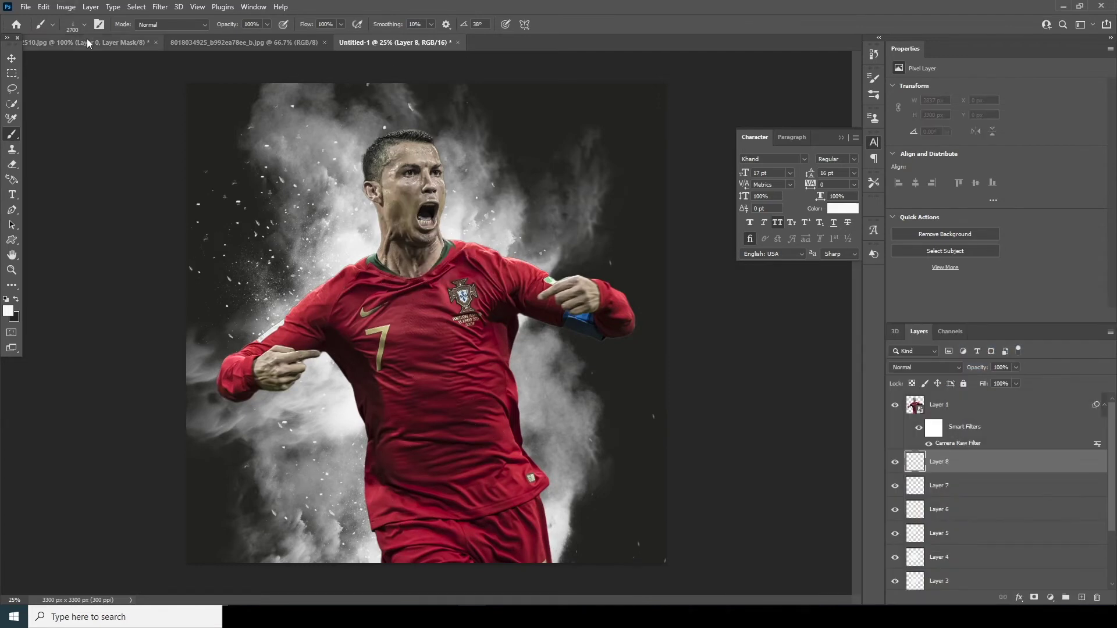
click(83, 24)
click(120, 344)
click(327, 294)
click(273, 402)
click(534, 291)
Step: Add an empty layer above the player and stamp debris over the shorts with a 2013 px explosion brush
click(989, 404)
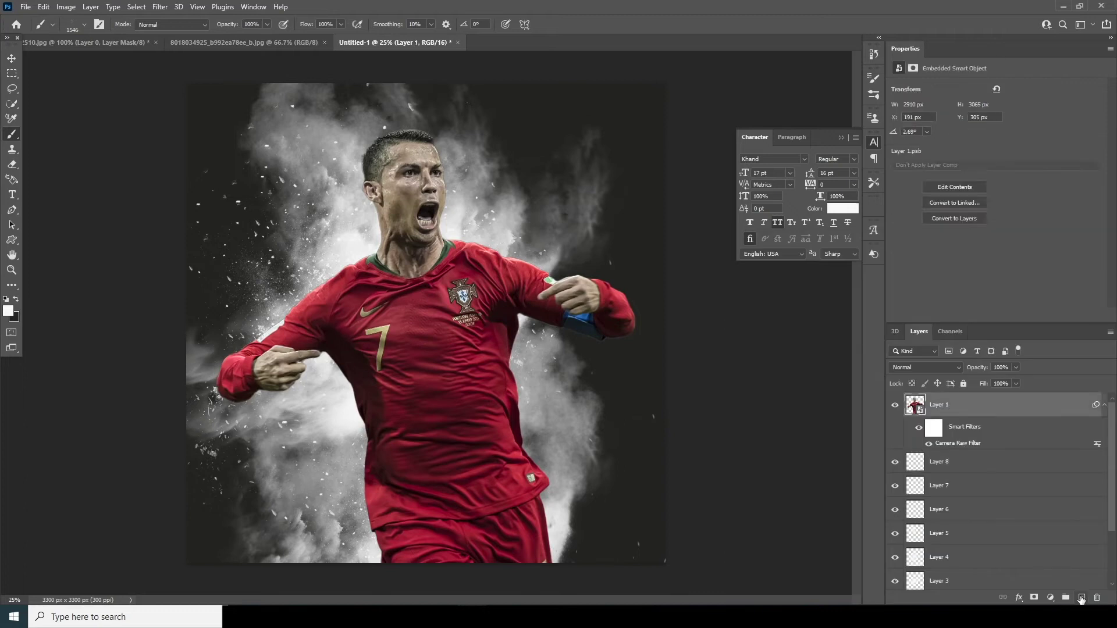
click(1081, 597)
click(83, 24)
scroll(155, 288, down, 1)
click(119, 326)
click(385, 538)
Step: Stamp more debris over the player's shirt and shorts, using brush sizes of 3800 px and 3600 px
key(bracketright)
key(bracketright)
key(bracketright)
key(bracketright)
key(bracketright)
key(bracketright)
key(bracketright)
key(bracketright)
key(bracketright)
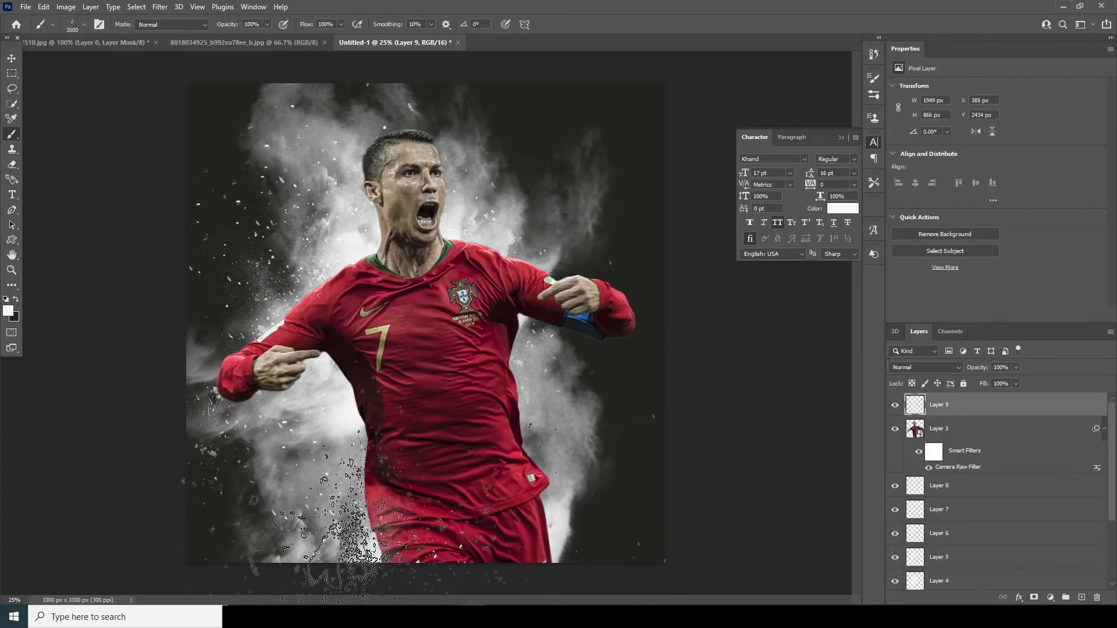
click(331, 567)
key(bracketleft)
click(396, 573)
Step: Choose the 004_Explosion brush and stamp small particles over the player's lower body and canvas bottom on a new layer
click(83, 25)
scroll(152, 310, down, 2)
click(119, 235)
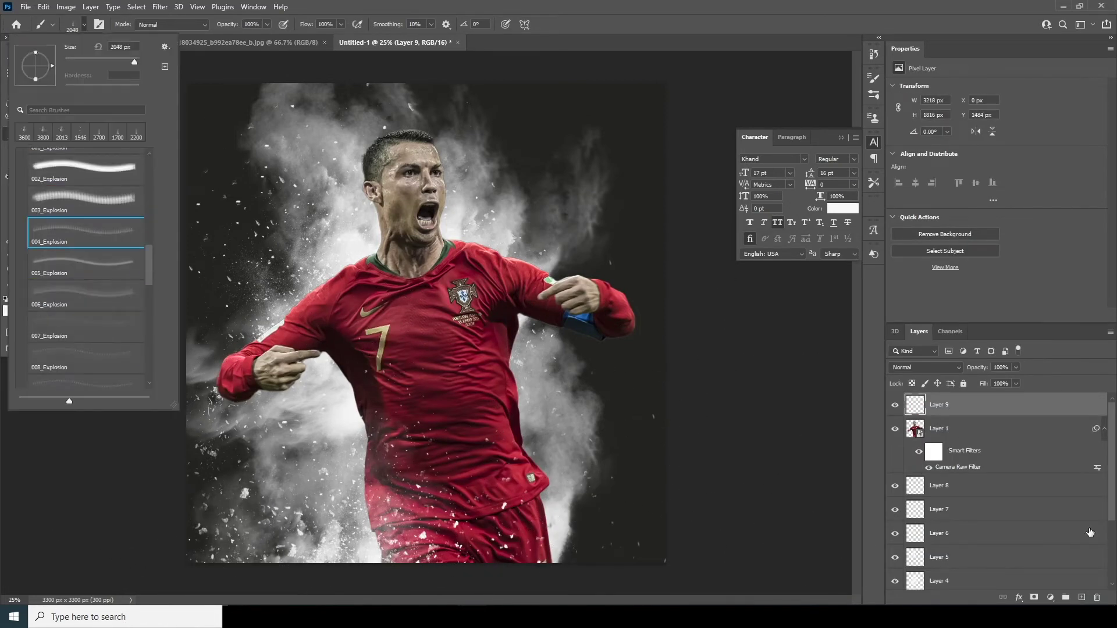
click(1081, 597)
click(83, 25)
click(573, 527)
click(416, 524)
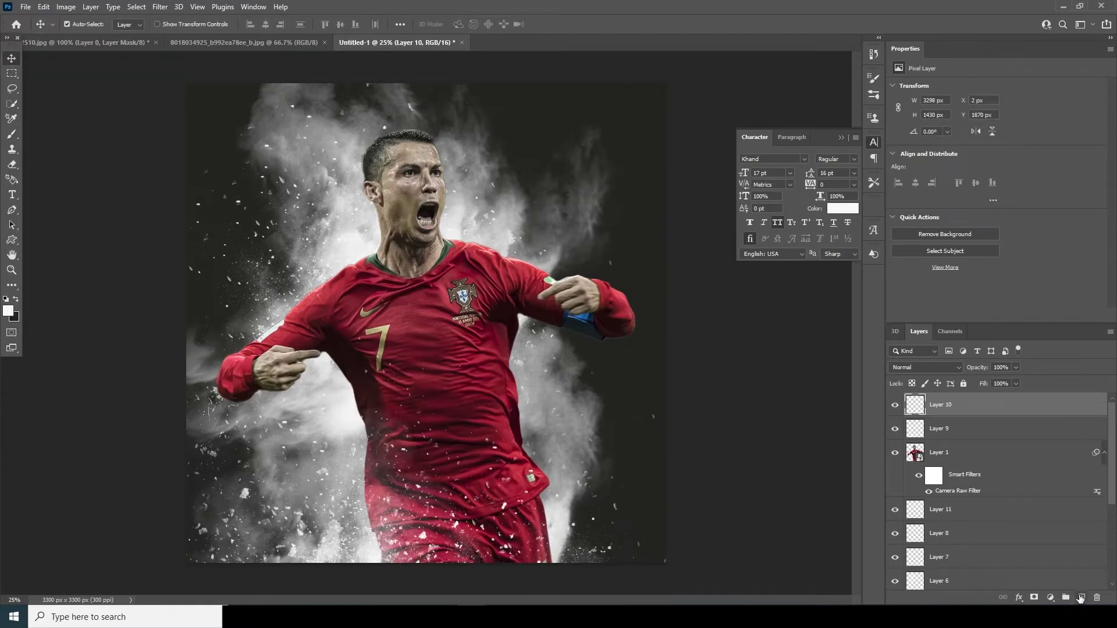
Step: Add a new top layer filled with 50% Gray and set its blend mode to Soft Light
click(1080, 597)
click(44, 7)
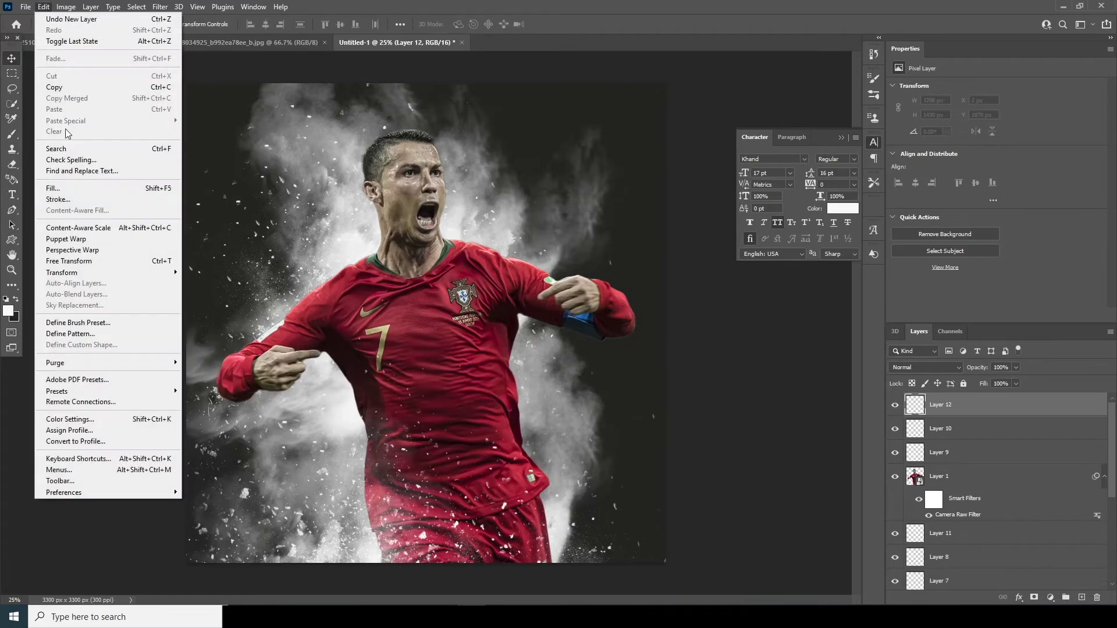
click(63, 197)
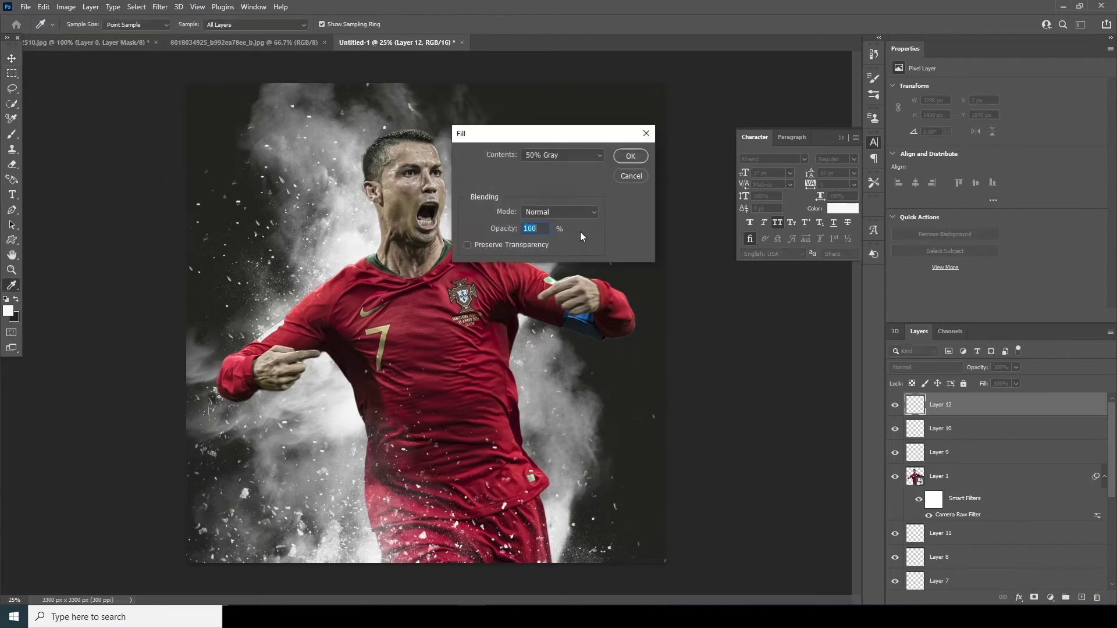
click(630, 157)
click(927, 367)
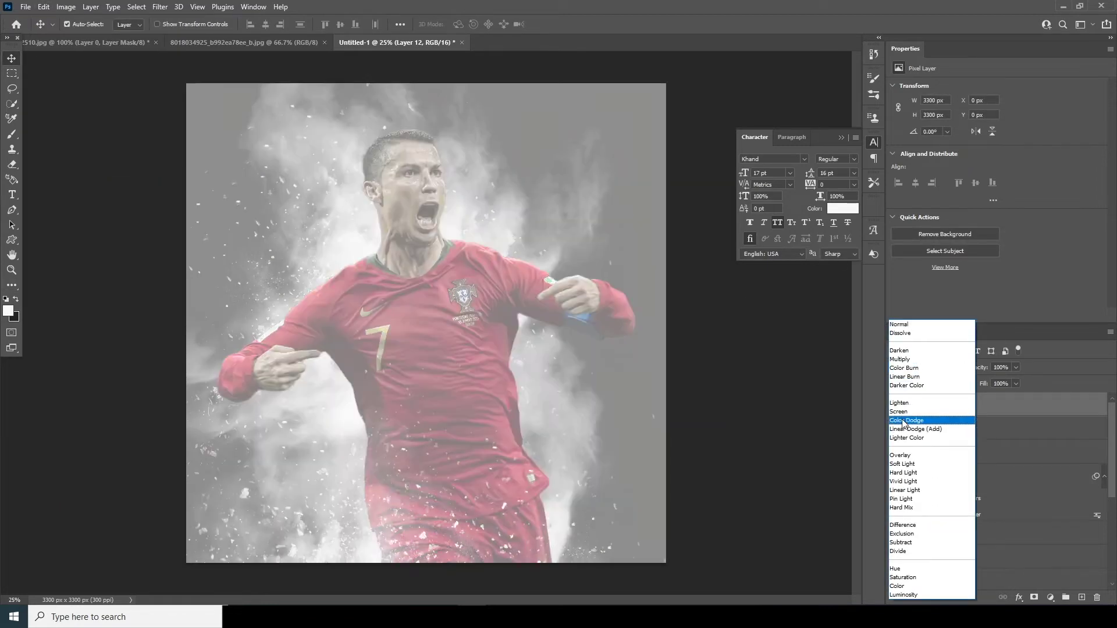
click(902, 464)
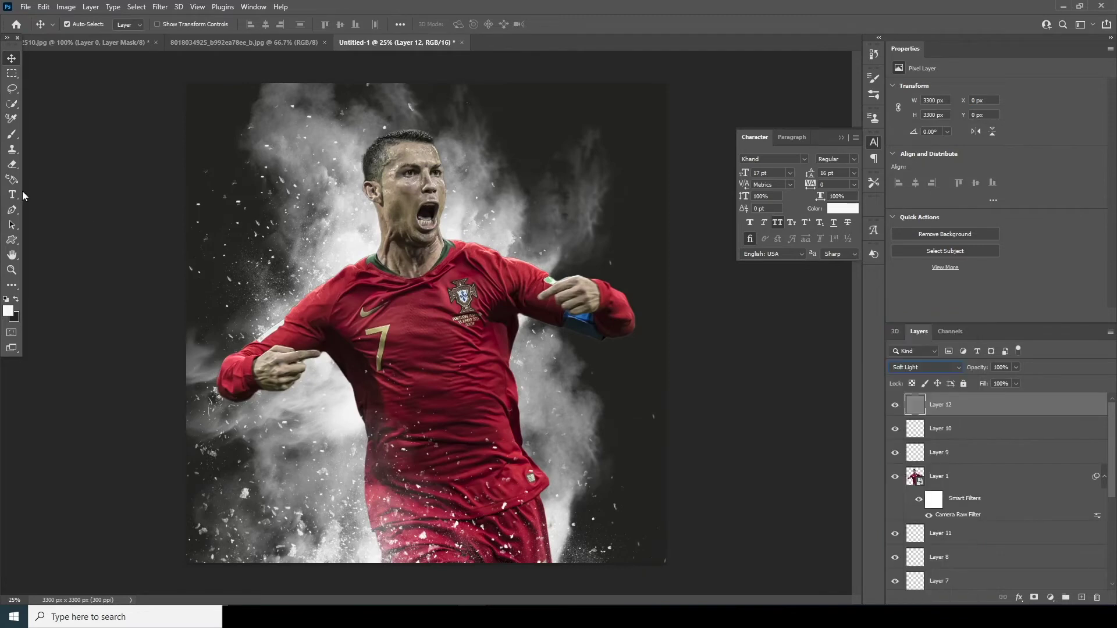
Step: Brighten the smoke beside the head and left-side arm with the Dodge Tool, raising its exposure to 67% for a second pass
key(i)
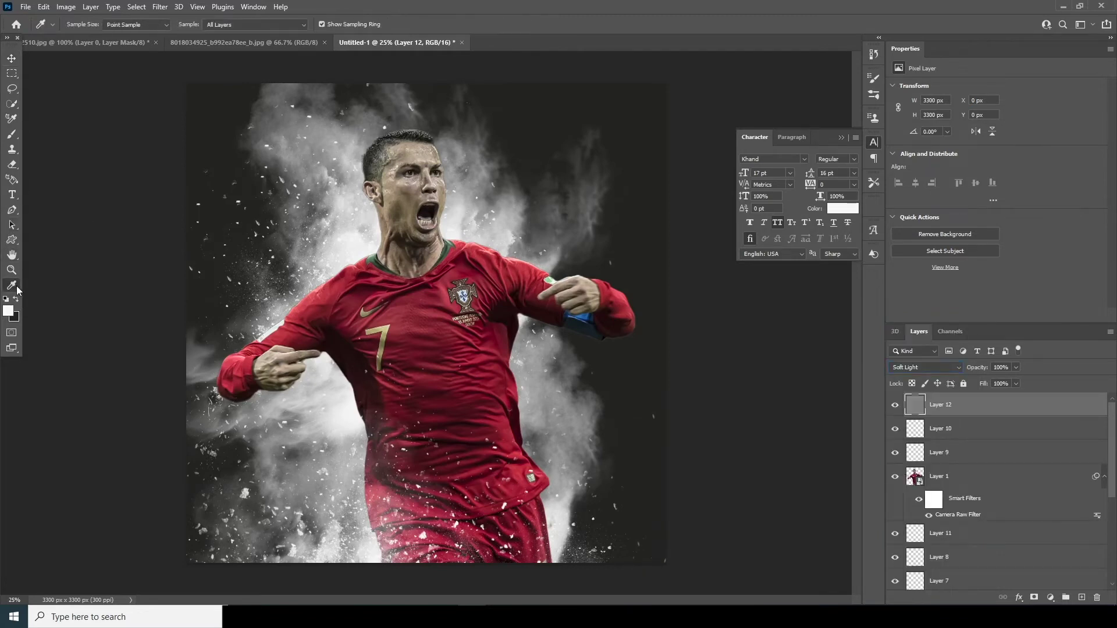
click(11, 285)
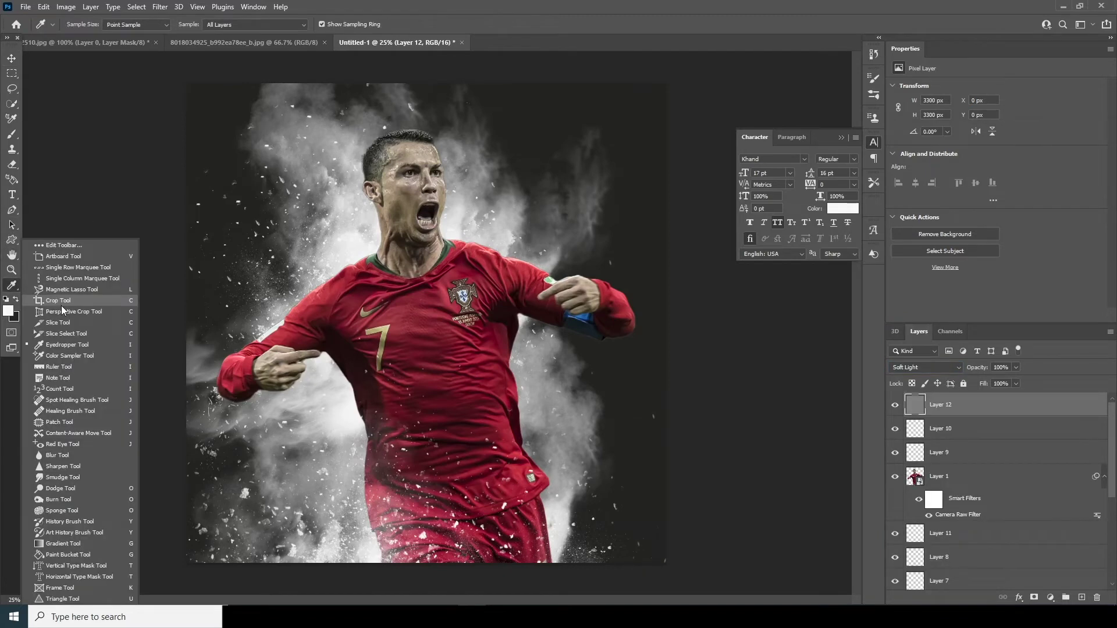
click(70, 492)
mouse_move(354, 230)
mouse_down()
mouse_move(262, 314)
mouse_move(330, 278)
mouse_move(227, 349)
mouse_move(275, 336)
mouse_up()
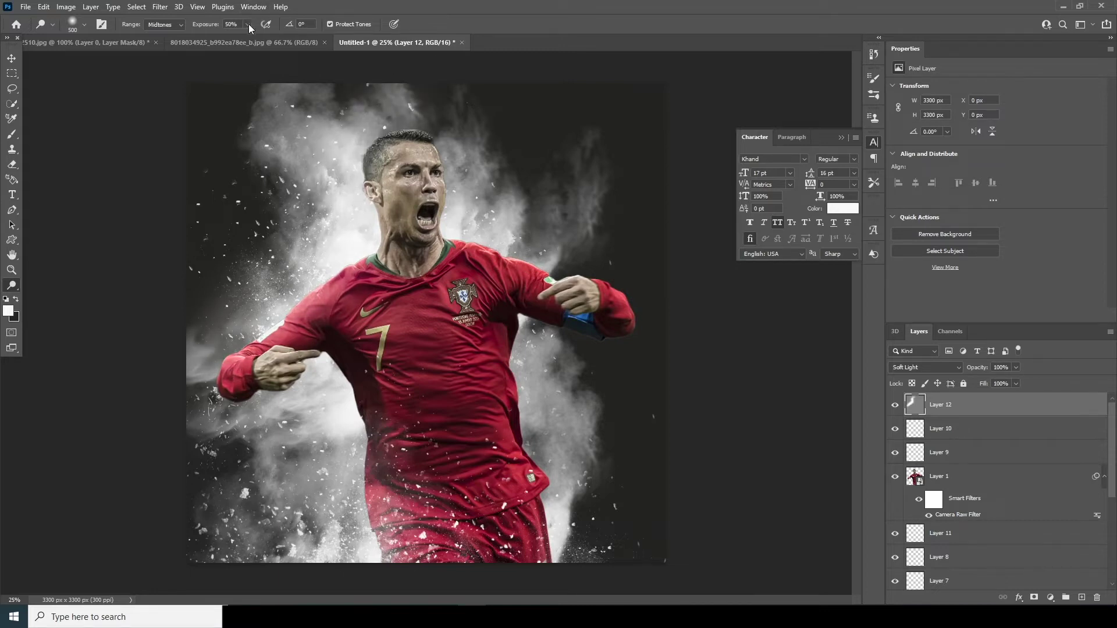
drag(252, 37, 257, 40)
mouse_move(354, 235)
mouse_down()
mouse_move(360, 207)
mouse_move(342, 208)
mouse_move(343, 117)
mouse_move(343, 184)
mouse_move(355, 137)
mouse_move(352, 190)
mouse_up()
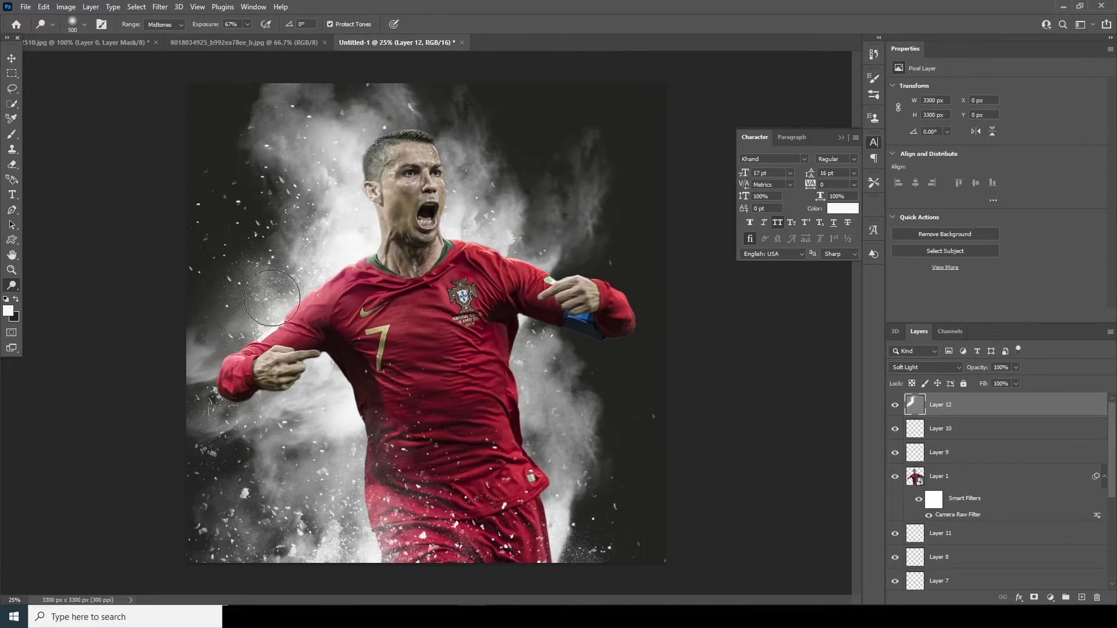
Step: Dodge the shirt's right-side edge, shoulder and chest and the smoke beside them at 67% exposure, reducing the brush to 400 px
drag(513, 340, 491, 242)
key(bracketleft)
key(bracketleft)
mouse_move(467, 331)
mouse_down()
mouse_move(448, 169)
mouse_move(462, 211)
mouse_move(431, 260)
mouse_up()
key(bracketleft)
key(bracketright)
key(bracketright)
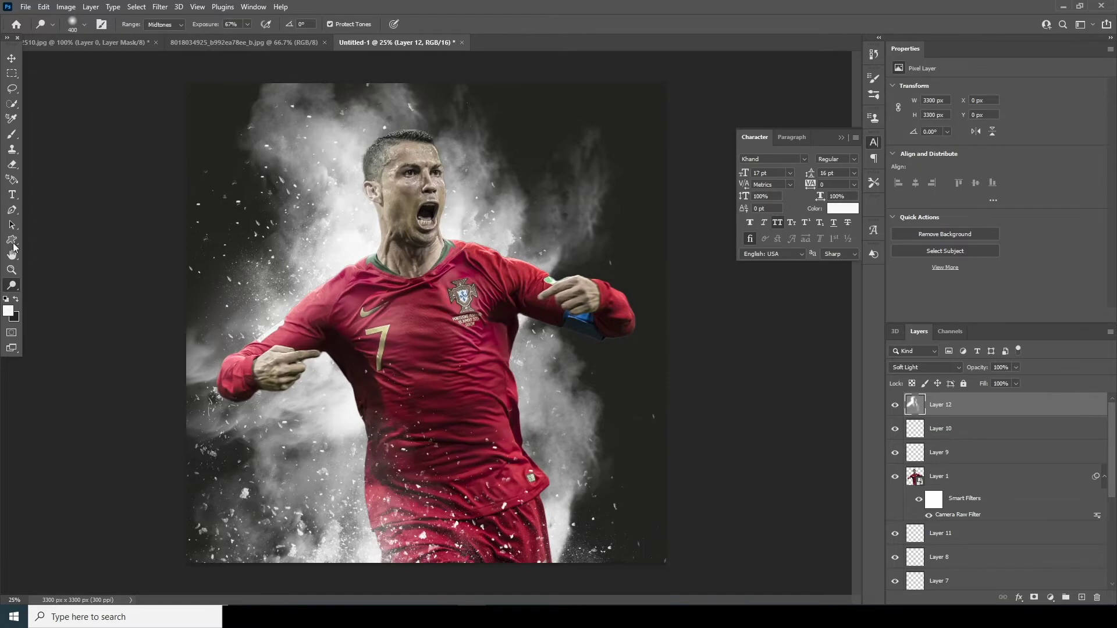
Step: Darken parts of the player with the Burn Tool at 50% exposure, enlarging the brush to 500 px, and compare with Layer 12 hidden and shown
right_click(18, 284)
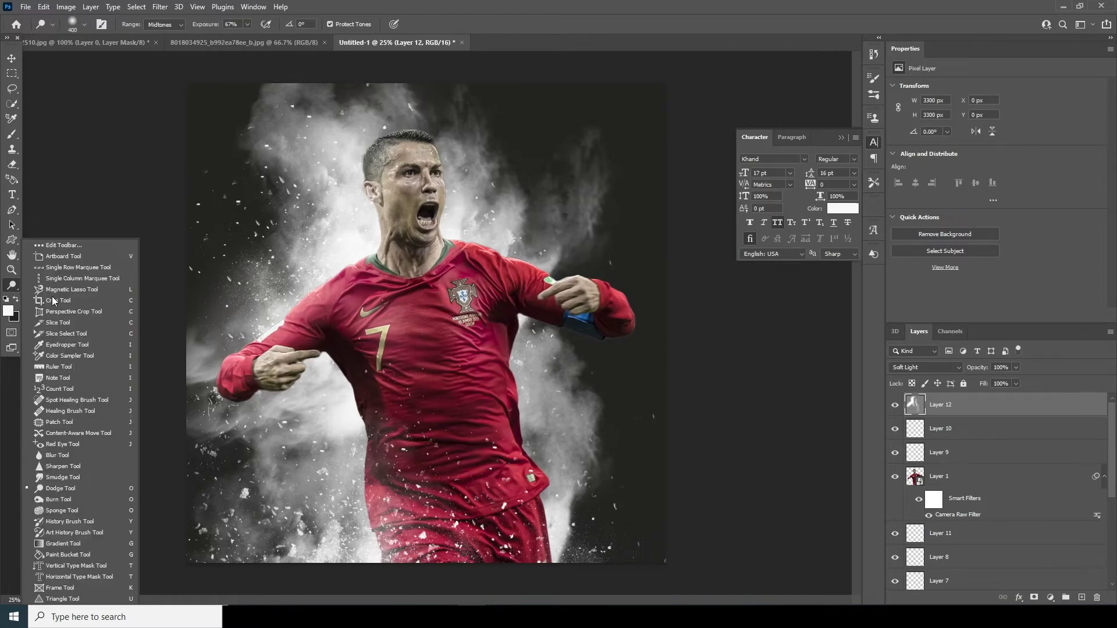
click(52, 500)
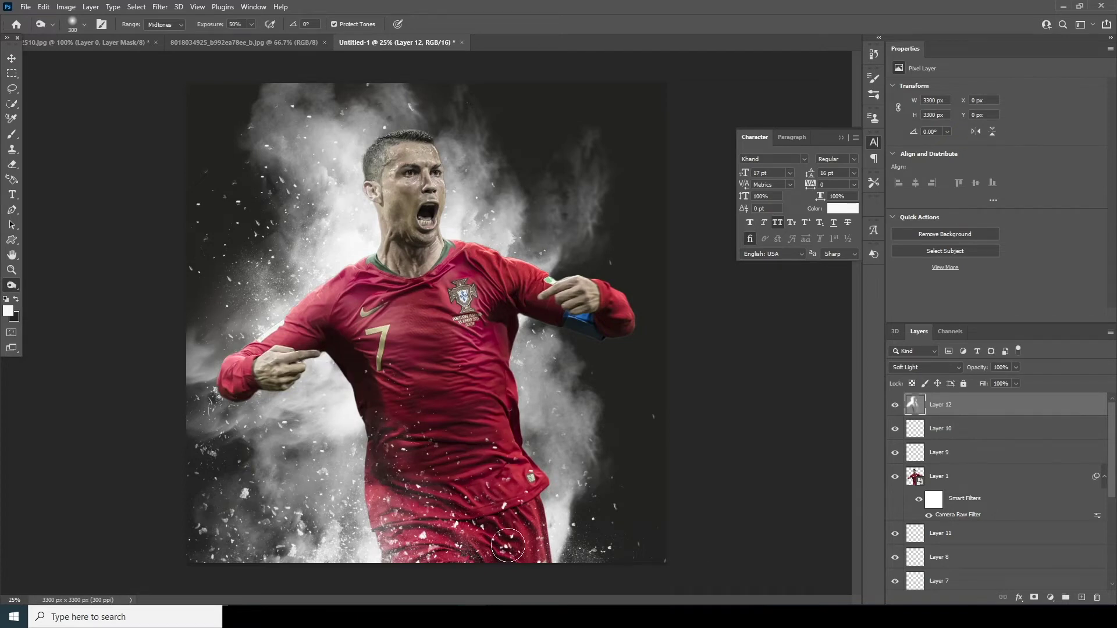
key(bracketleft)
key(bracketleft)
key(bracketright)
key(bracketright)
key(bracketright)
key(bracketright)
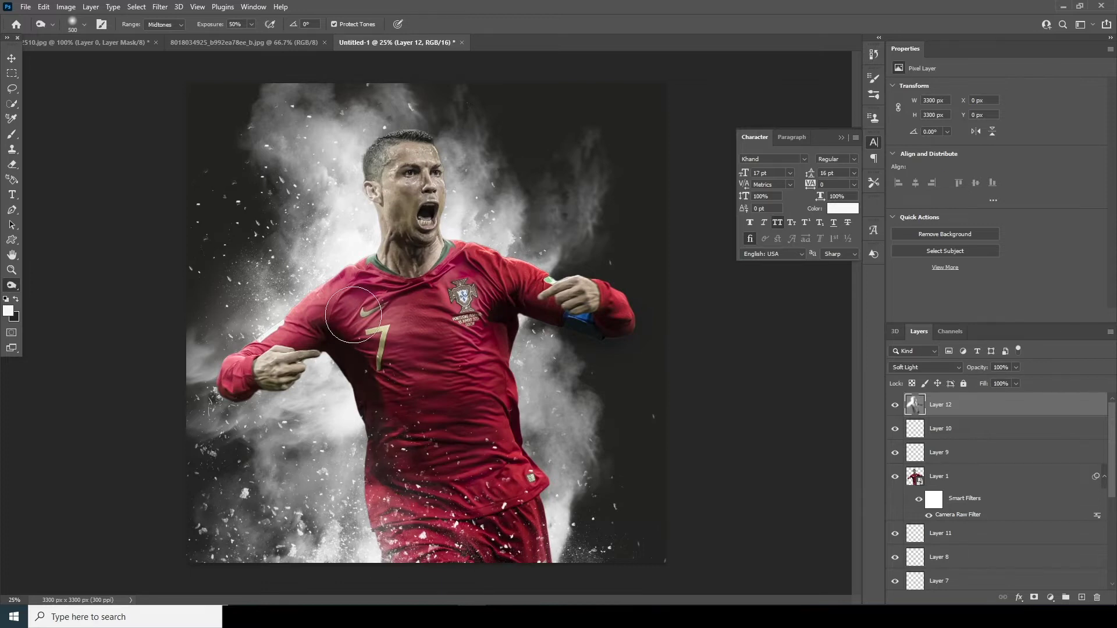
click(896, 406)
click(896, 406)
click(896, 406)
click(896, 406)
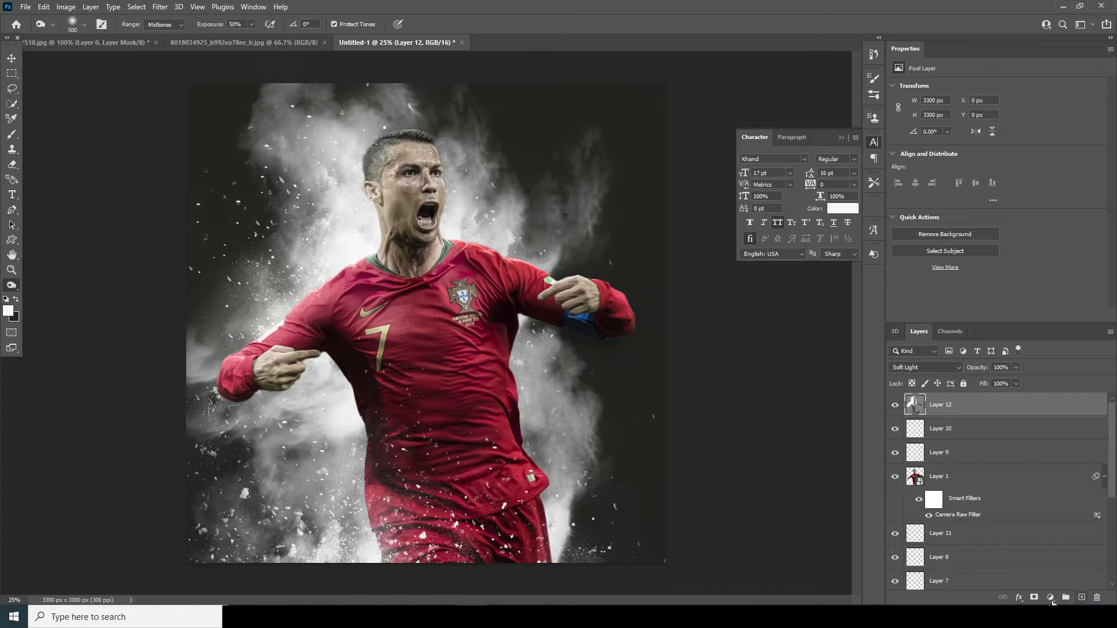
Step: Add a Color Lookup adjustment layer above Layer 12 and load WindyCine LUT.cube as its 3D LUT file
click(1051, 599)
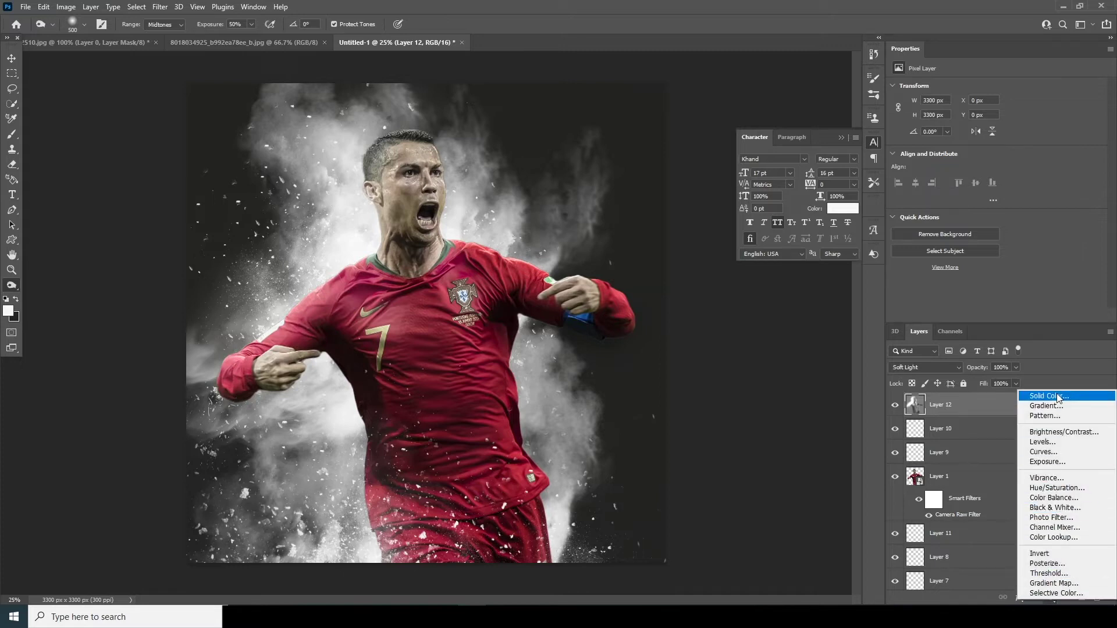
click(1038, 538)
click(954, 88)
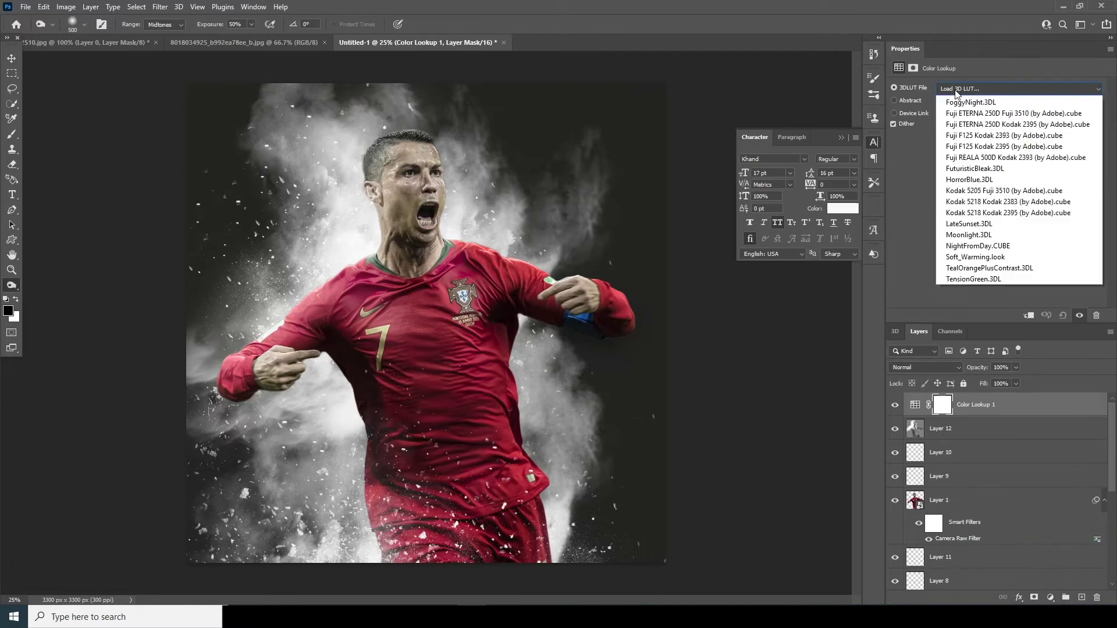
click(957, 87)
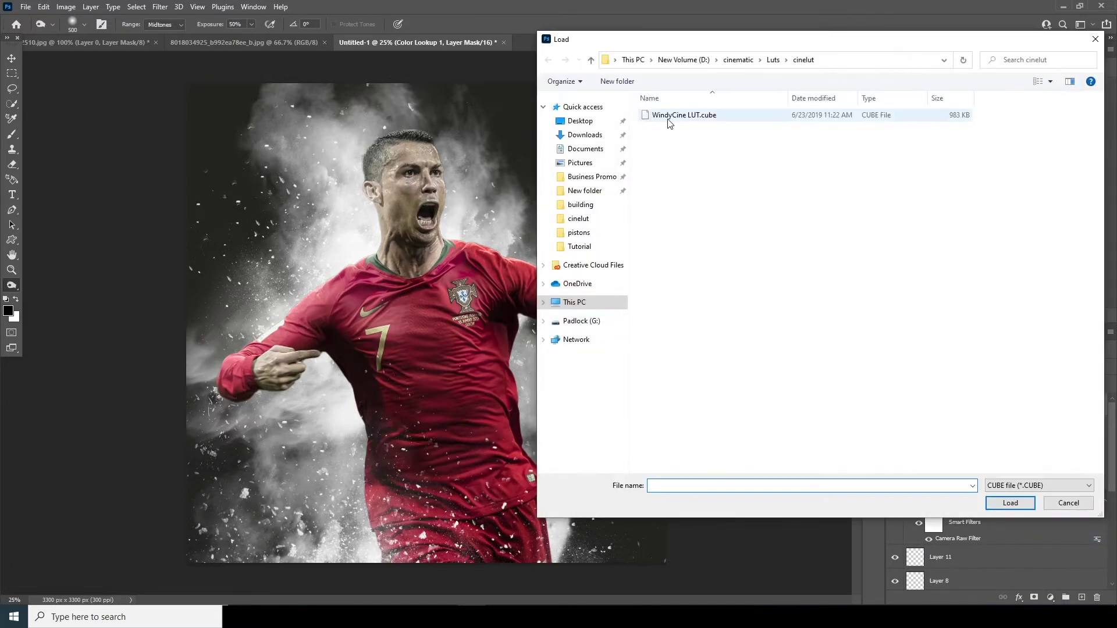
click(669, 116)
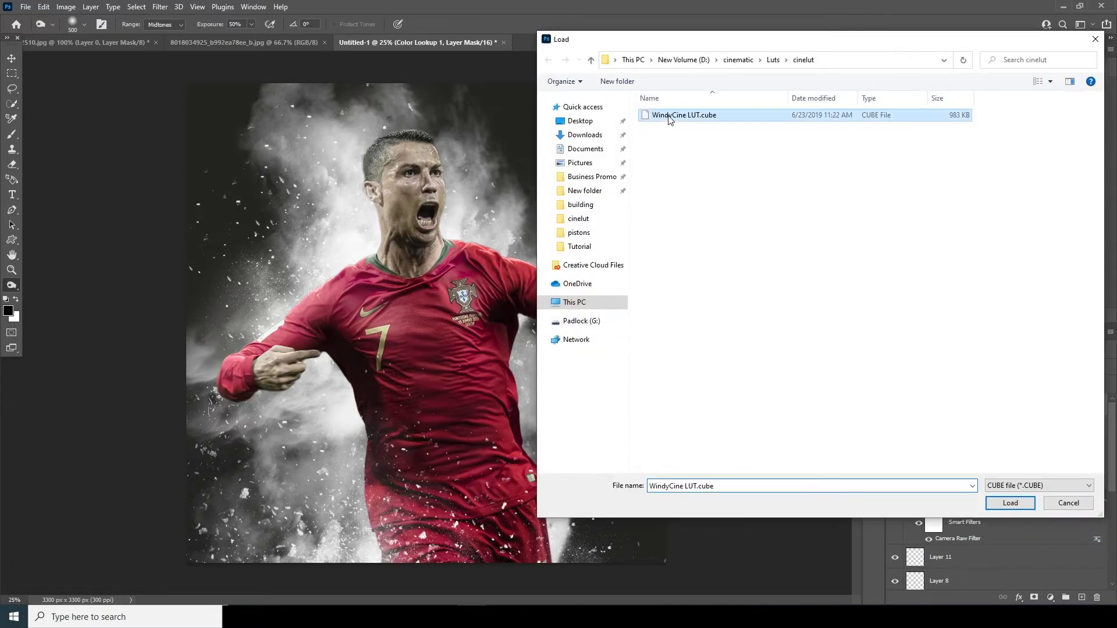
click(1010, 503)
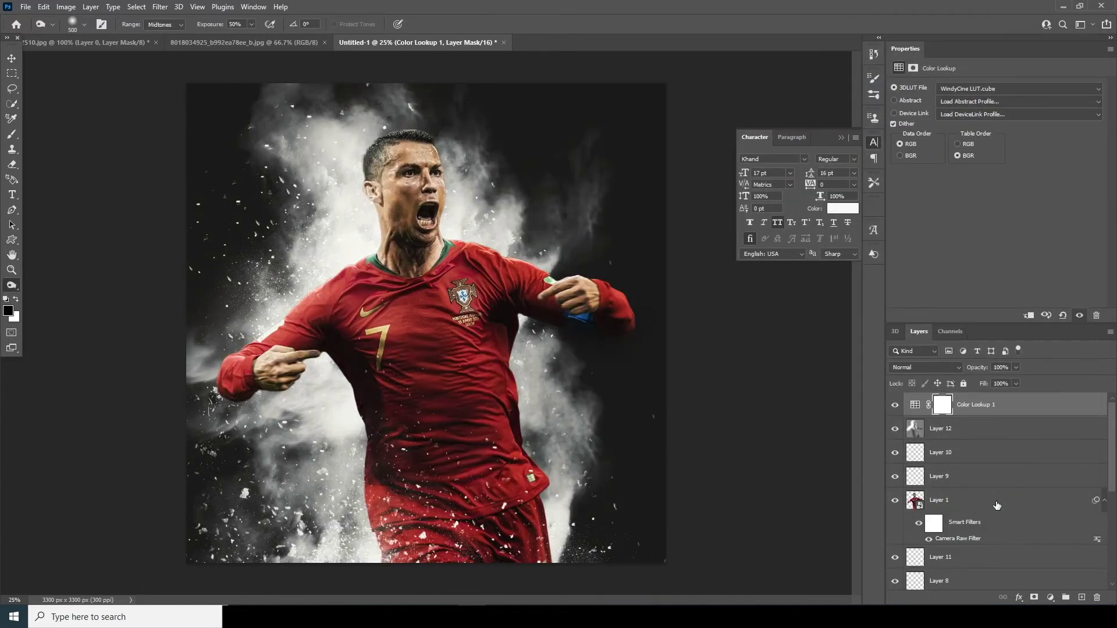
click(919, 411)
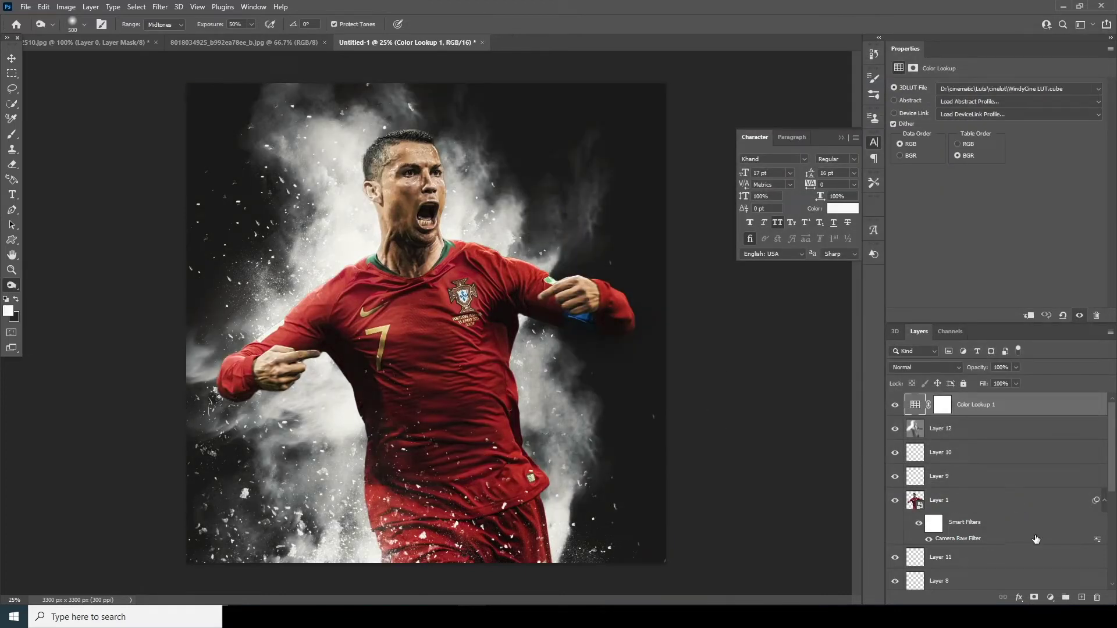
Step: Add a Hue/Saturation adjustment layer on top with hue -11 and saturation +15
click(1050, 599)
click(1046, 488)
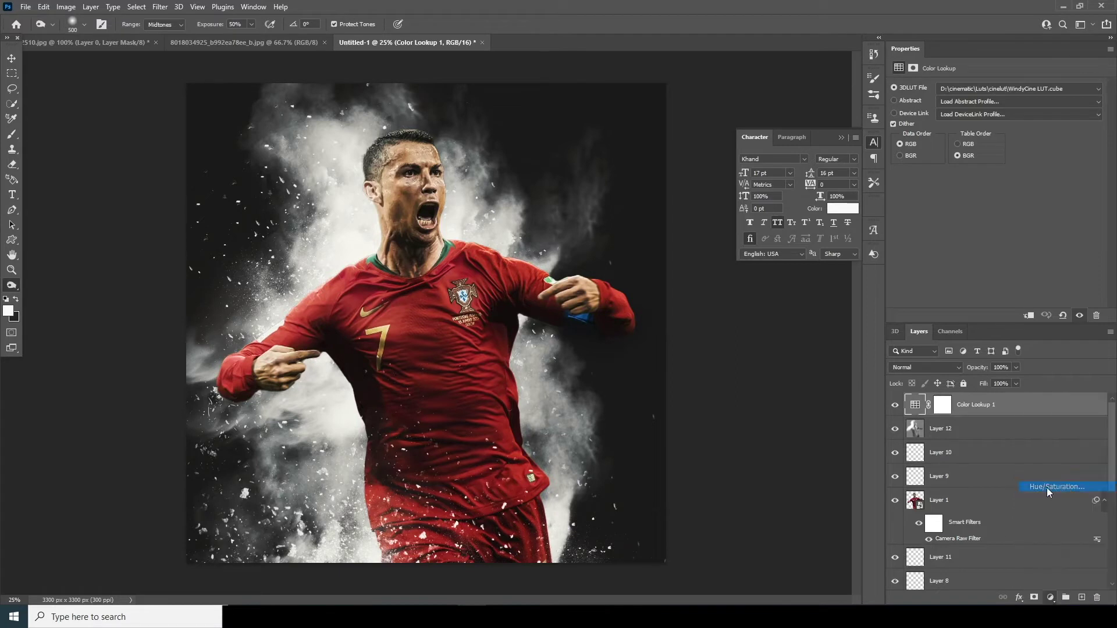
drag(996, 131, 990, 134)
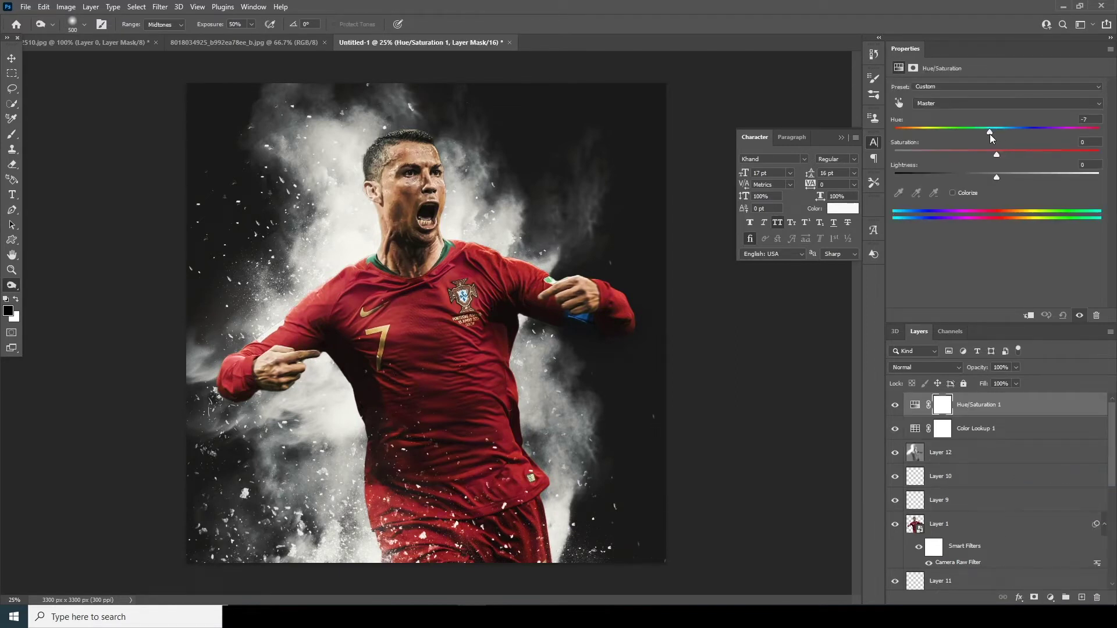
click(1048, 152)
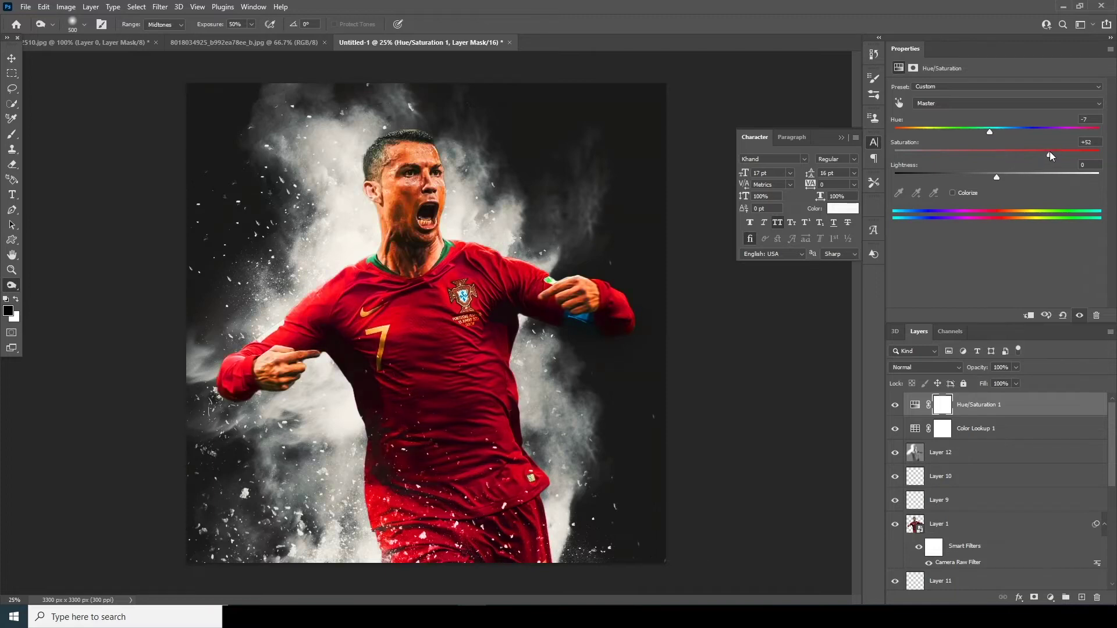
drag(1039, 155, 1014, 154)
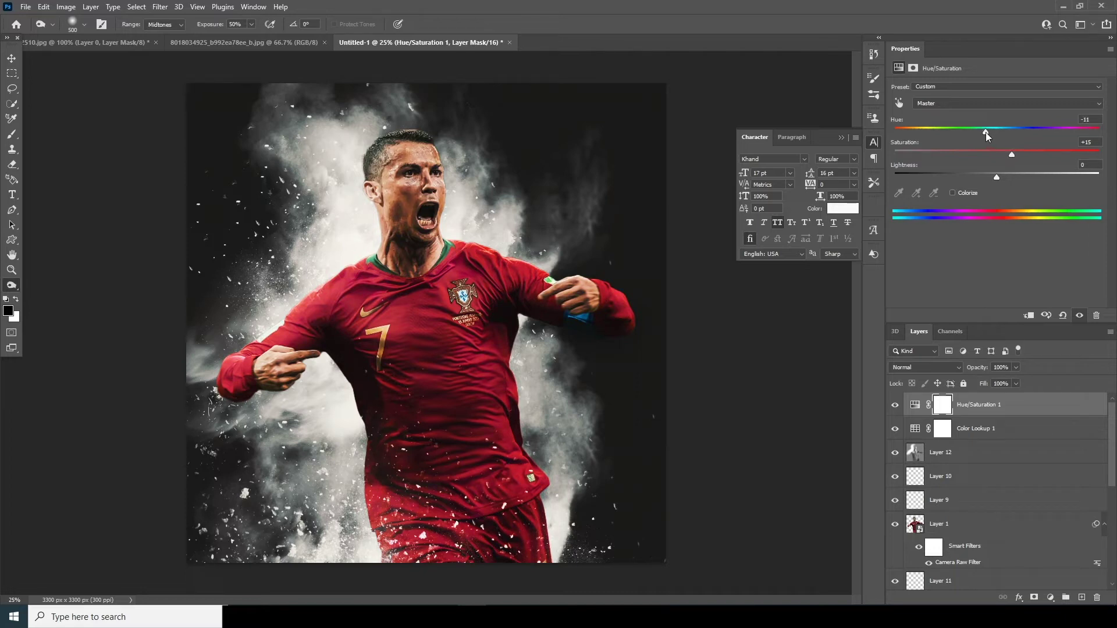
Step: Duplicate Layer 1 and apply the Oil Paint filter to the copy with an increased brush scale, checking the face in the preview
click(916, 525)
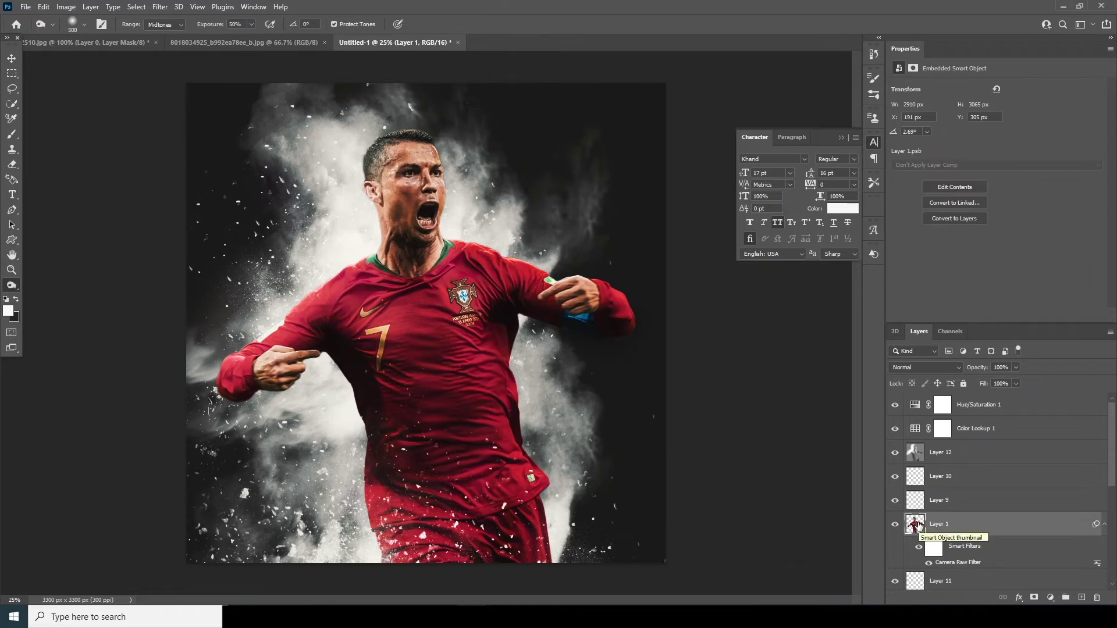
key(ctrl+j)
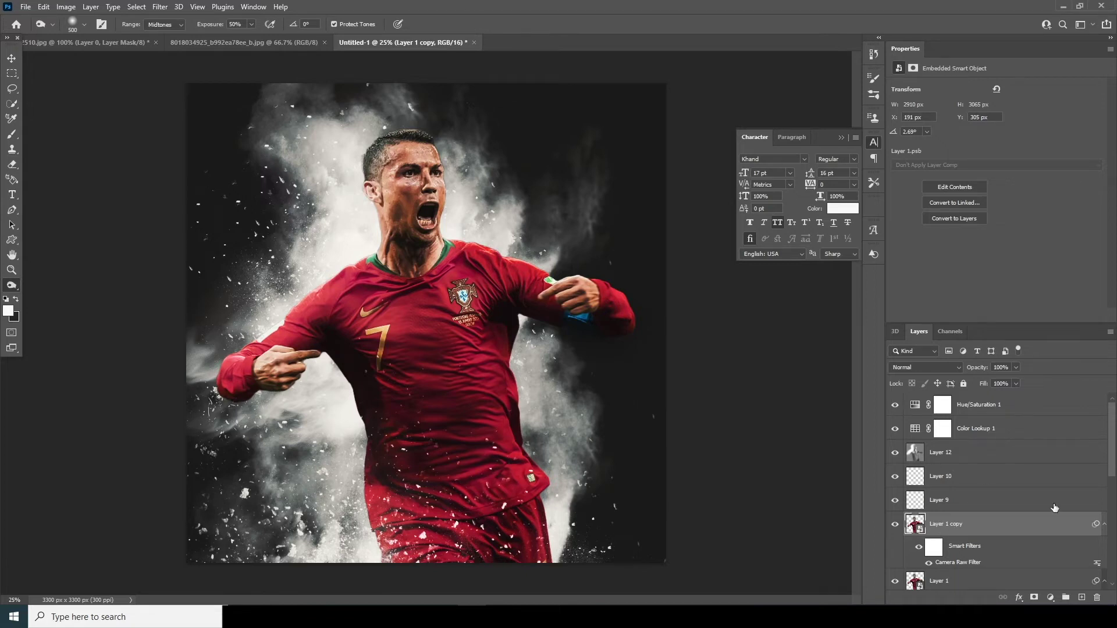
click(157, 7)
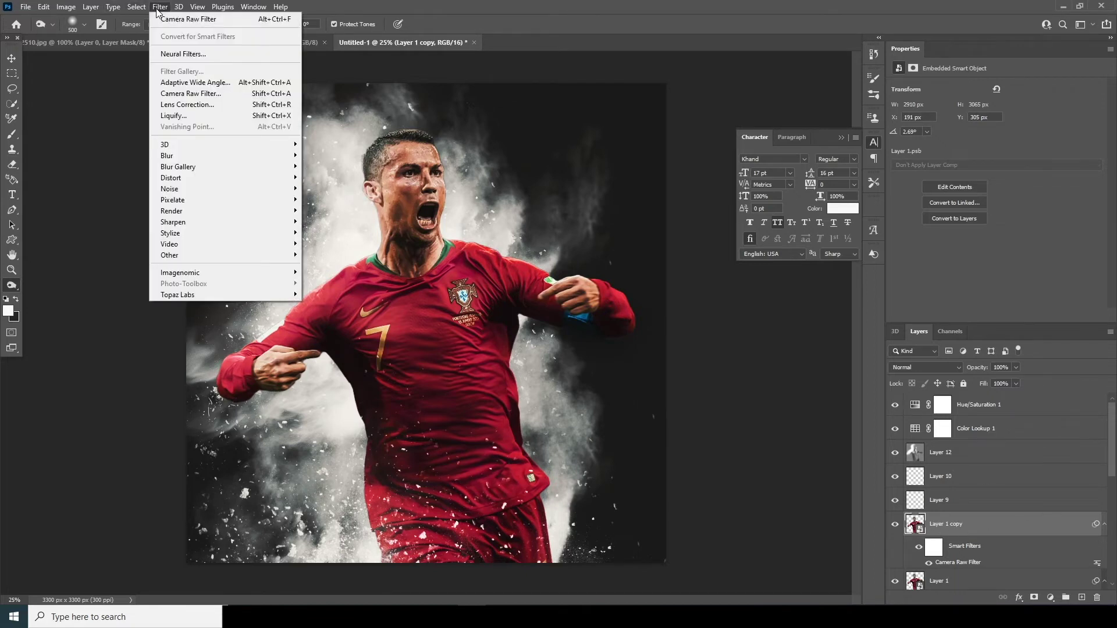
mouse_move(171, 232)
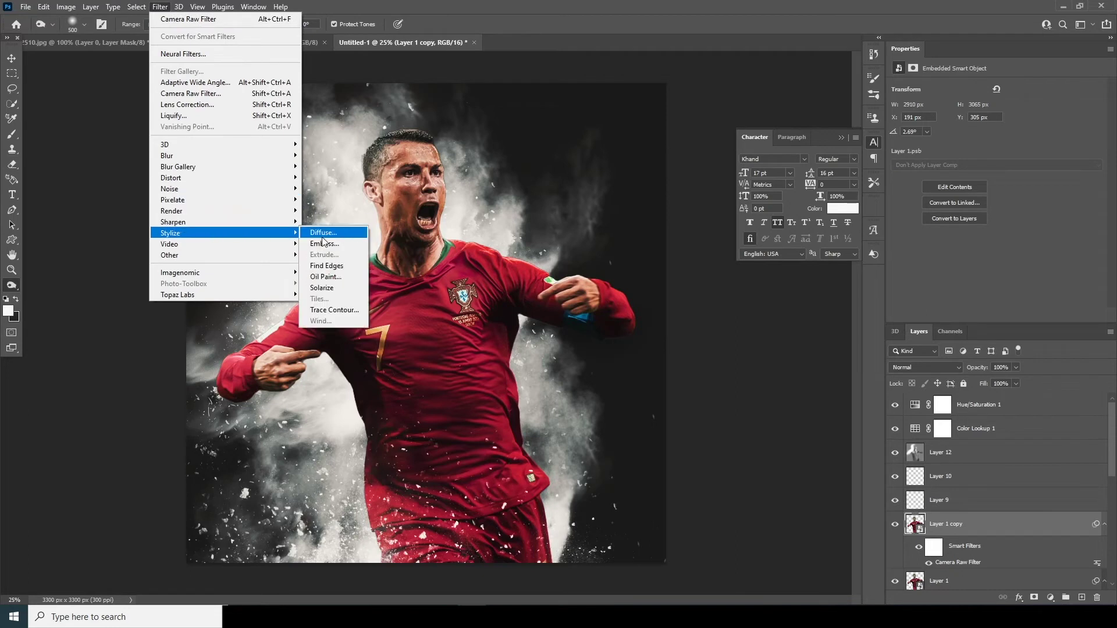
click(340, 281)
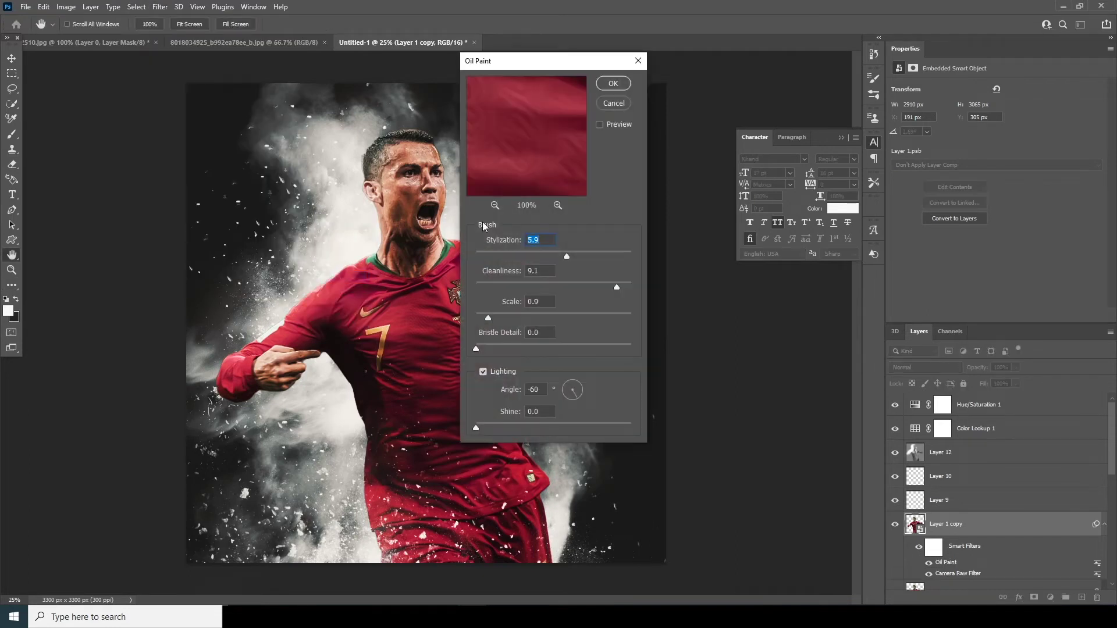
click(494, 206)
click(494, 206)
click(495, 206)
click(494, 206)
click(494, 206)
click(557, 206)
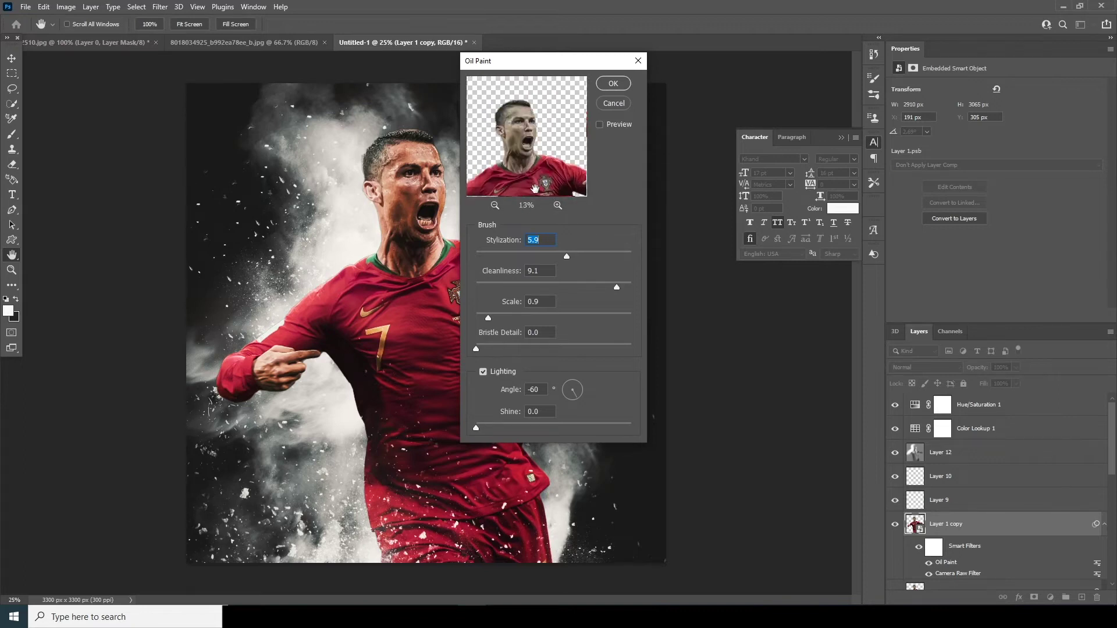
click(557, 205)
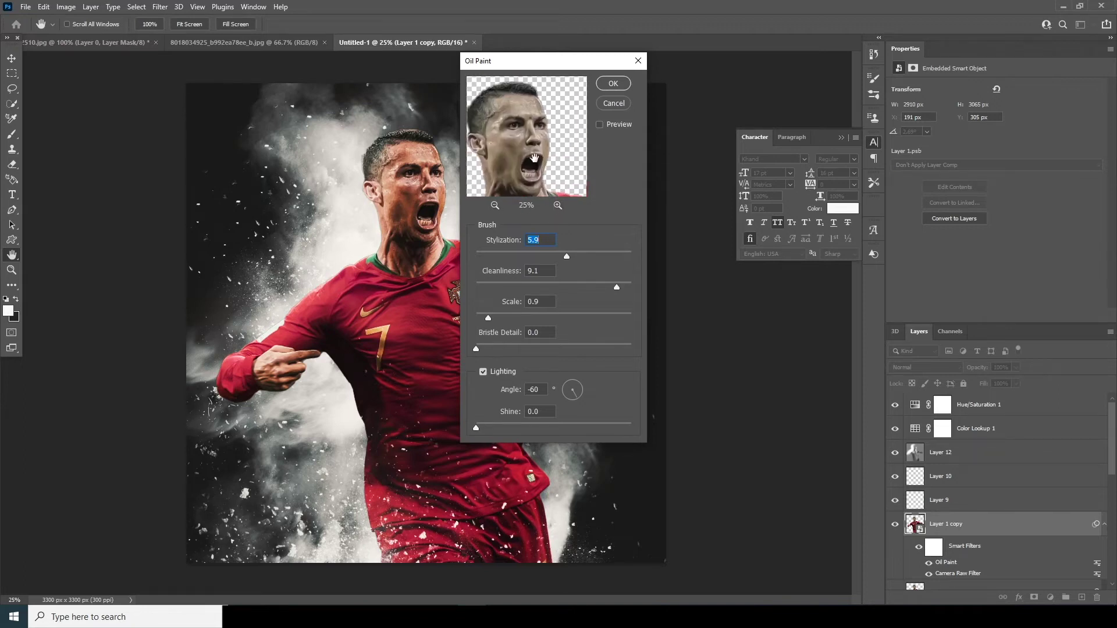
drag(569, 255, 571, 256)
drag(488, 318, 505, 318)
click(625, 84)
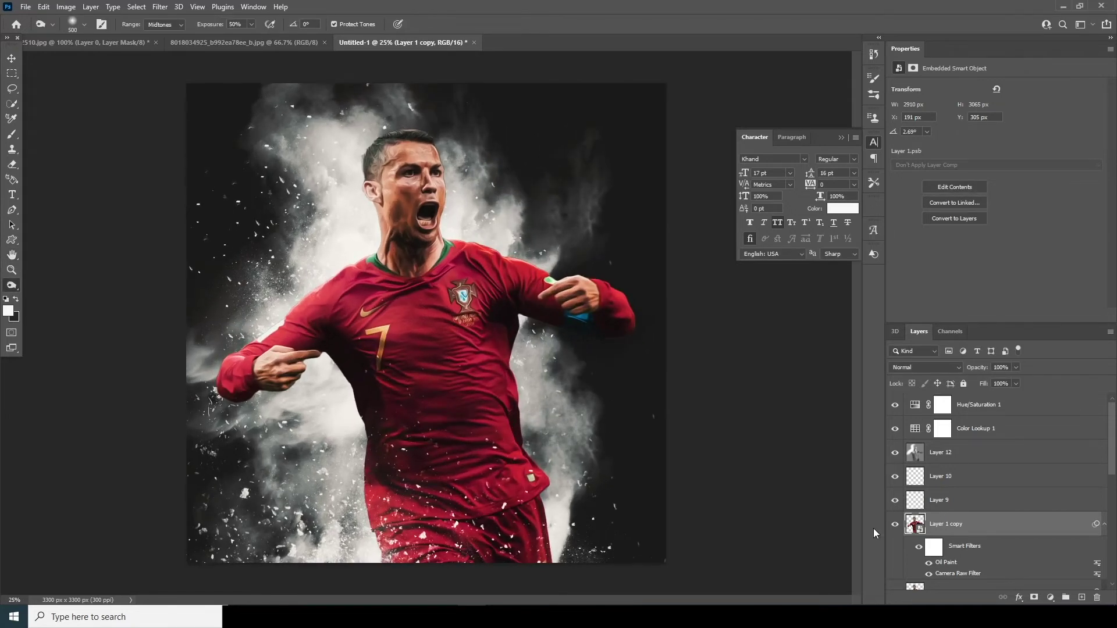
Step: Add a layer mask to Layer 1 copy and ready a black Soft Round brush at 100 px over the player's eye
click(1034, 598)
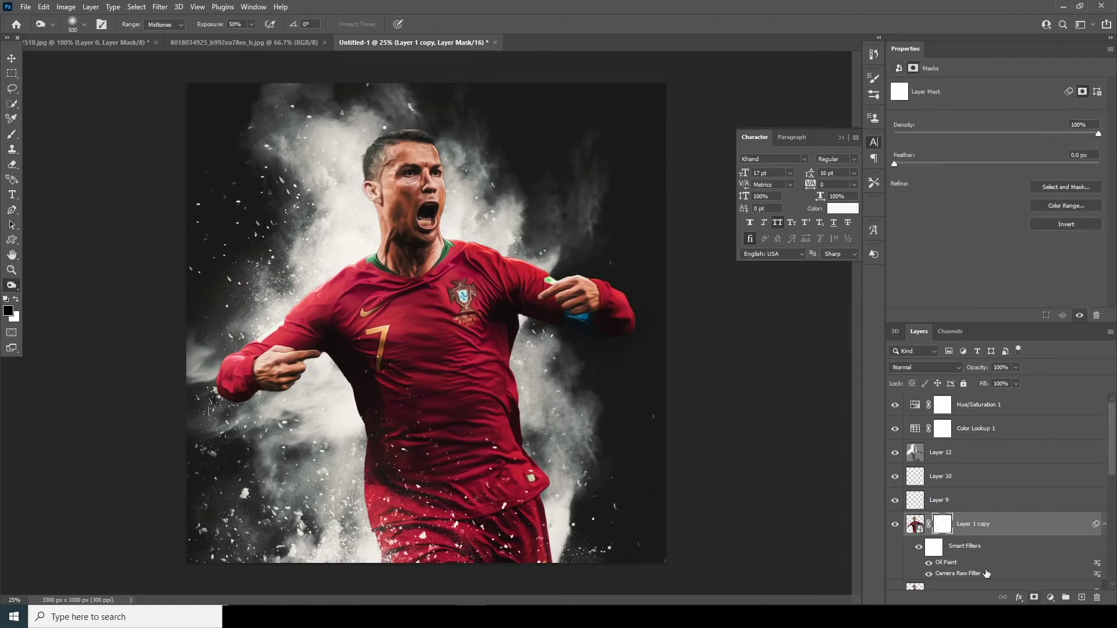
click(12, 137)
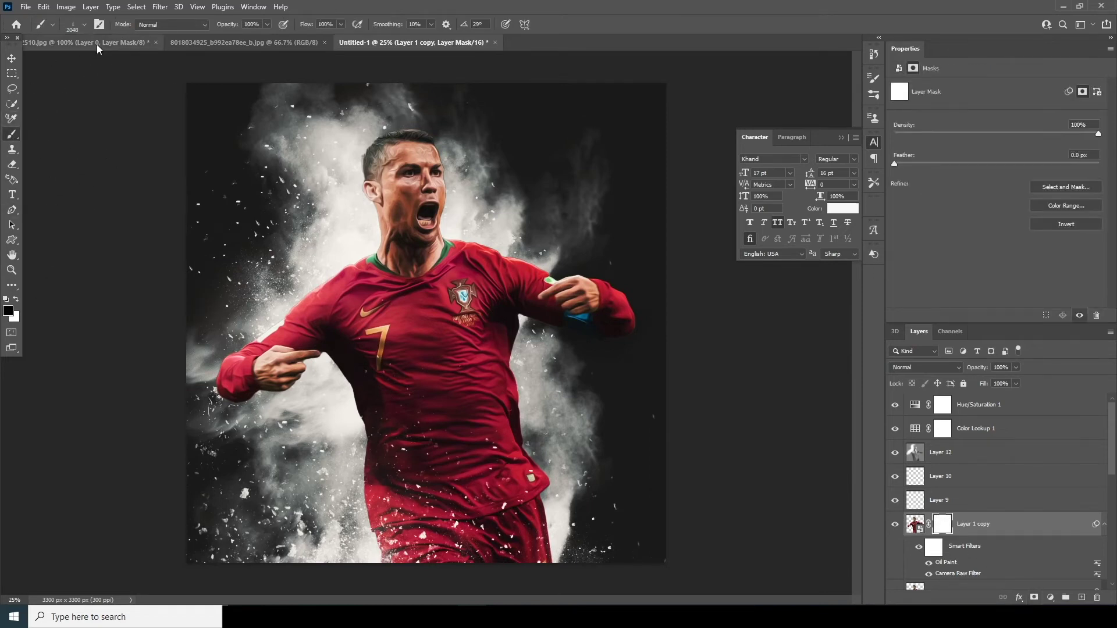
click(85, 28)
drag(151, 279, 147, 165)
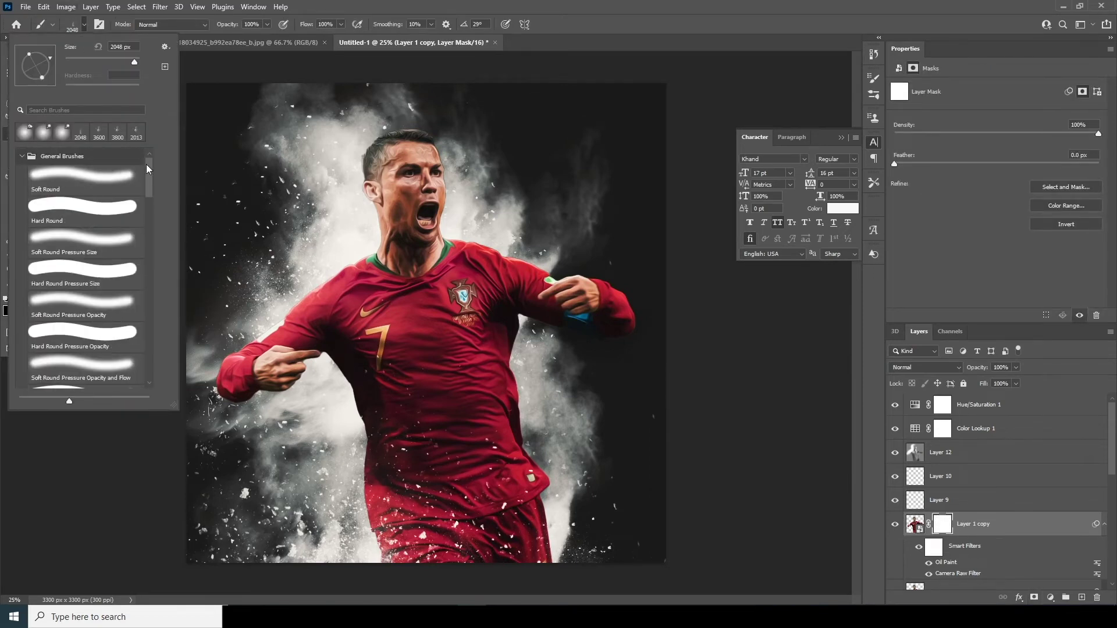
double_click(108, 178)
key(bracketleft)
key(bracketleft)
key(bracketleft)
key(bracketleft)
key(bracketleft)
key(bracketleft)
key(bracketleft)
key(bracketleft)
key(bracketleft)
key(bracketleft)
key(bracketleft)
key(bracketleft)
key(bracketleft)
key(bracketleft)
key(bracketleft)
key(bracketleft)
key(bracketleft)
key(bracketleft)
key(bracketleft)
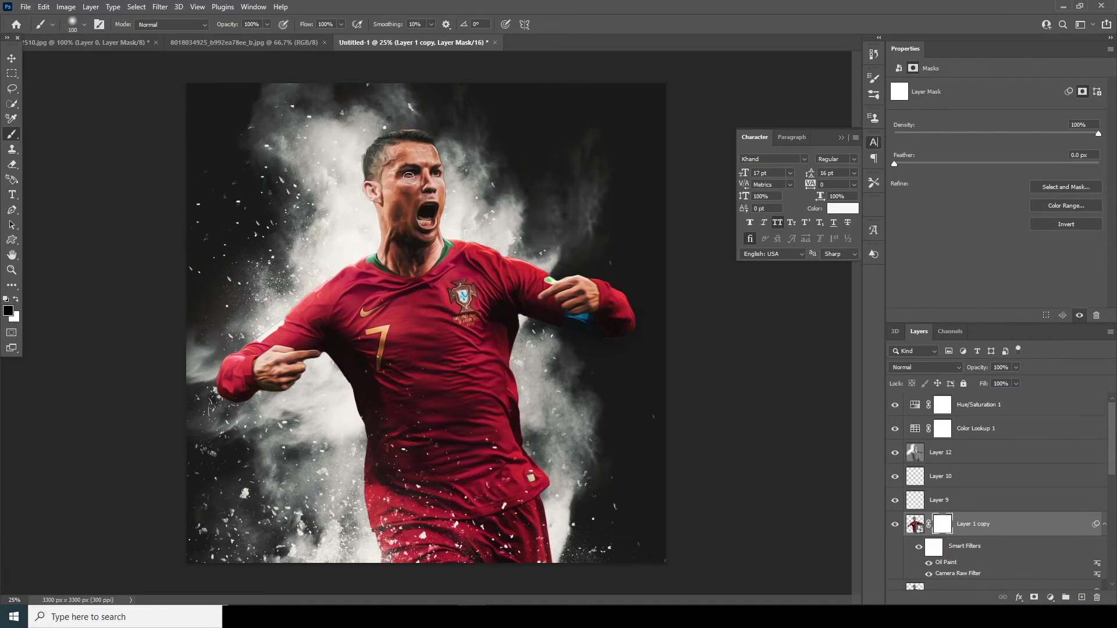
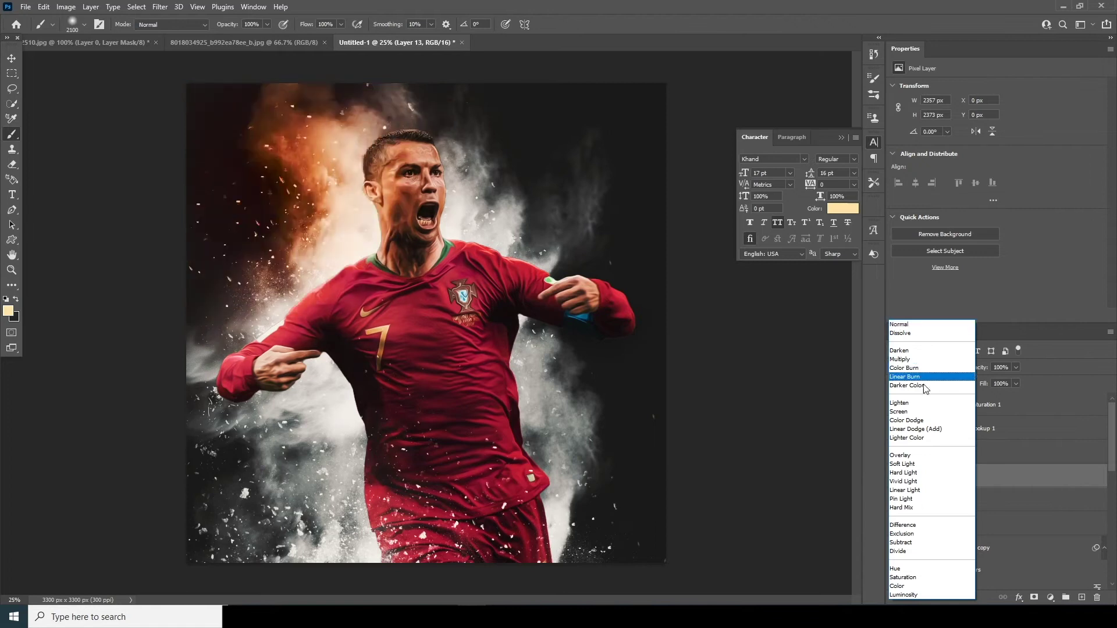
Step: Set Layer 13's blend mode to Soft Light and extend its warm glow down the poster's left edge with a smaller soft brush
click(898, 465)
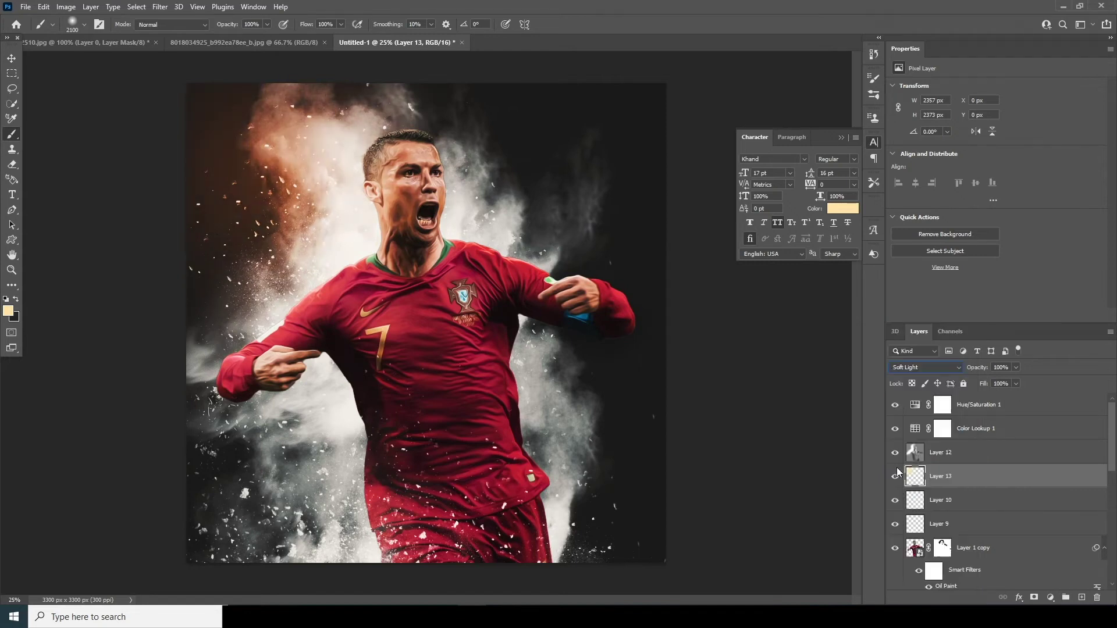
click(191, 232)
key([)
key(bracketleft)
key(bracketleft)
key(bracketleft)
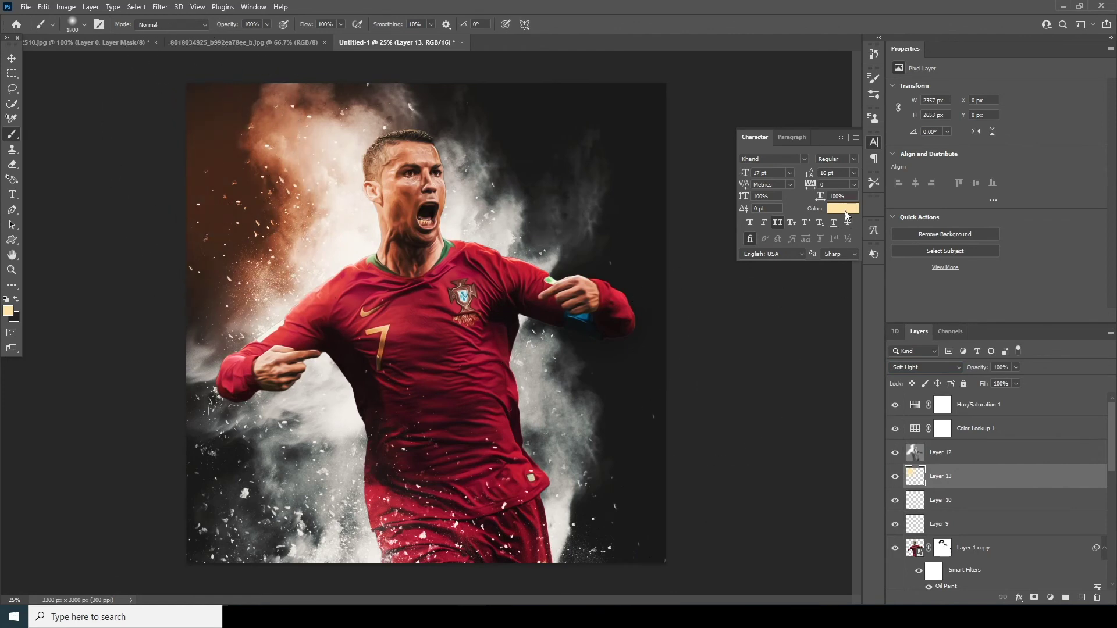
Step: Choose a paler cream paint color and size the soft brush to 900 px for the smoke beside the player's shoulder
click(843, 209)
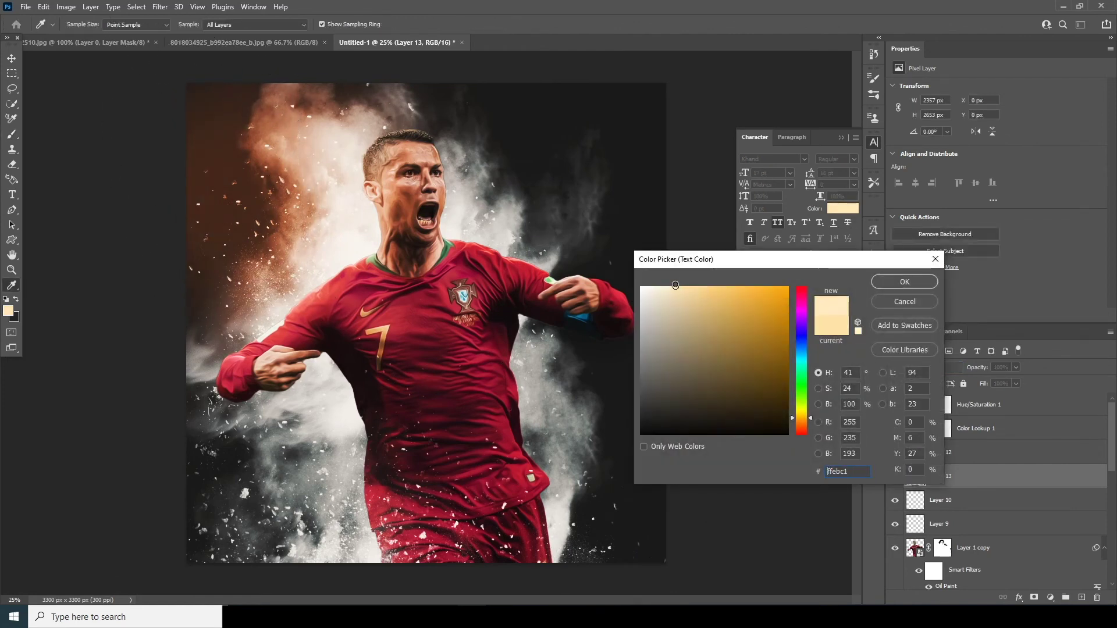
drag(673, 285, 670, 283)
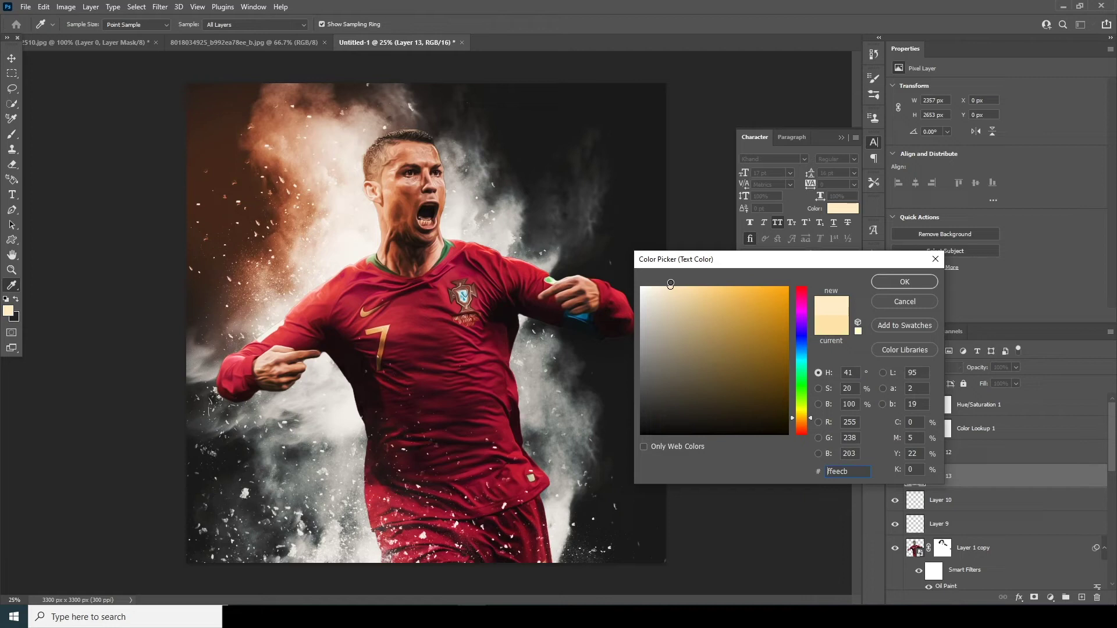
click(896, 285)
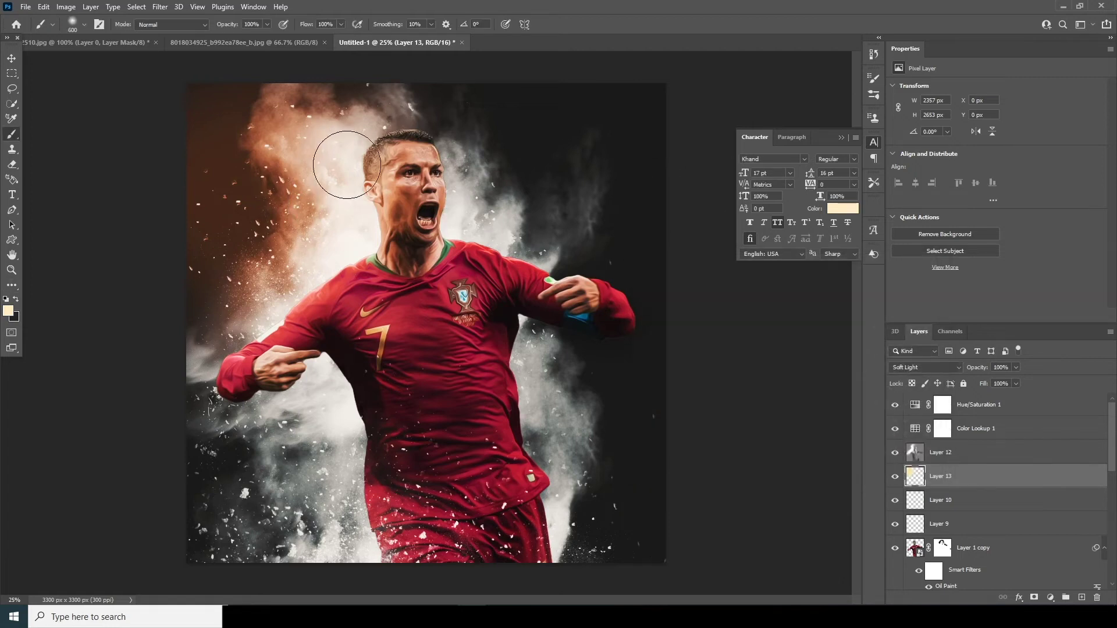
key(bracketleft)
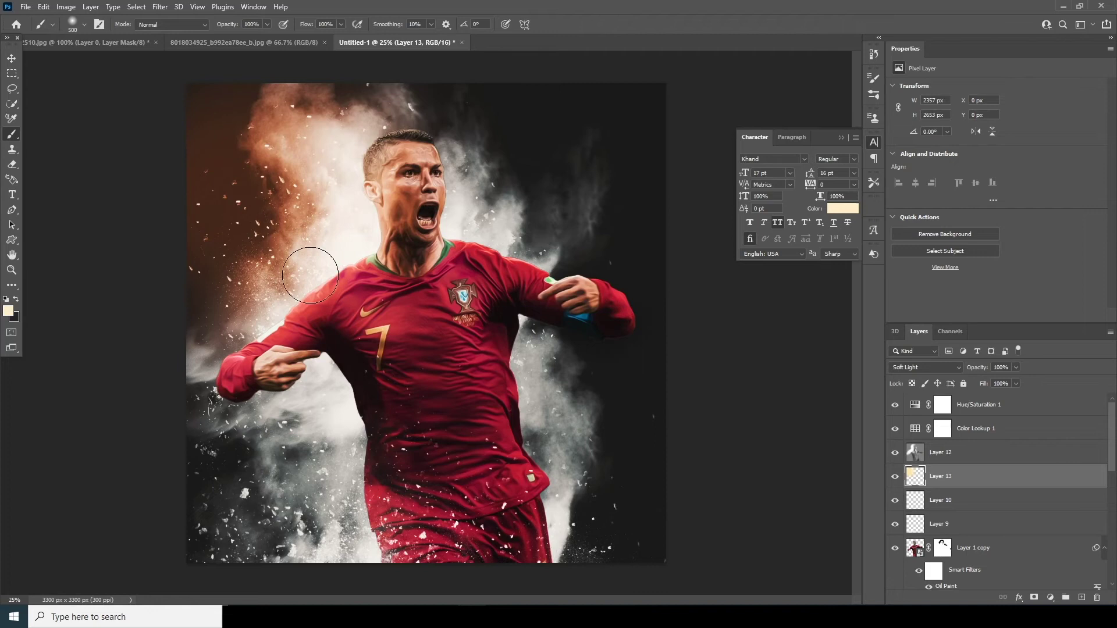
key(bracketright)
key(bracketright)
key(bracketright)
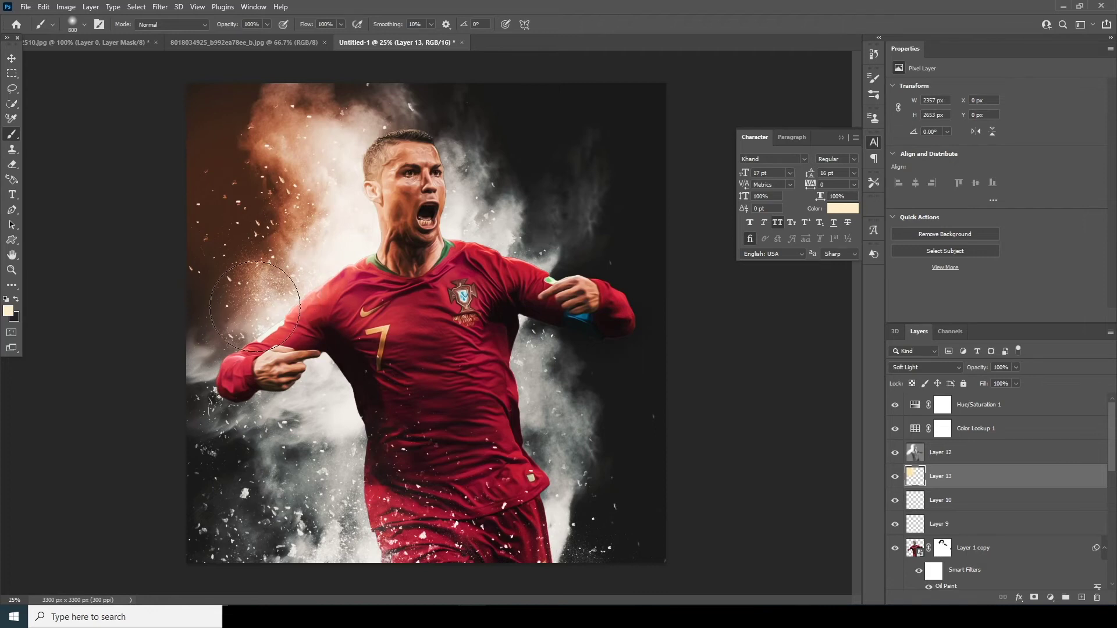
key(bracketright)
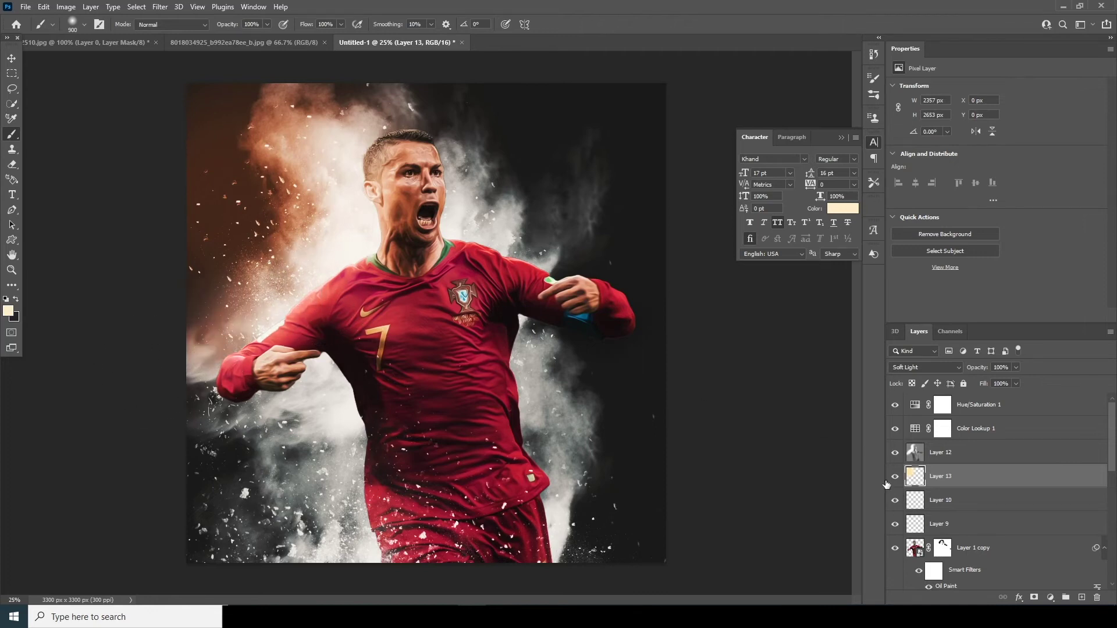
Step: Choose an orange-yellow paint color and brush it over the smoke in the poster's upper-left area on Layer 13
click(841, 209)
click(728, 289)
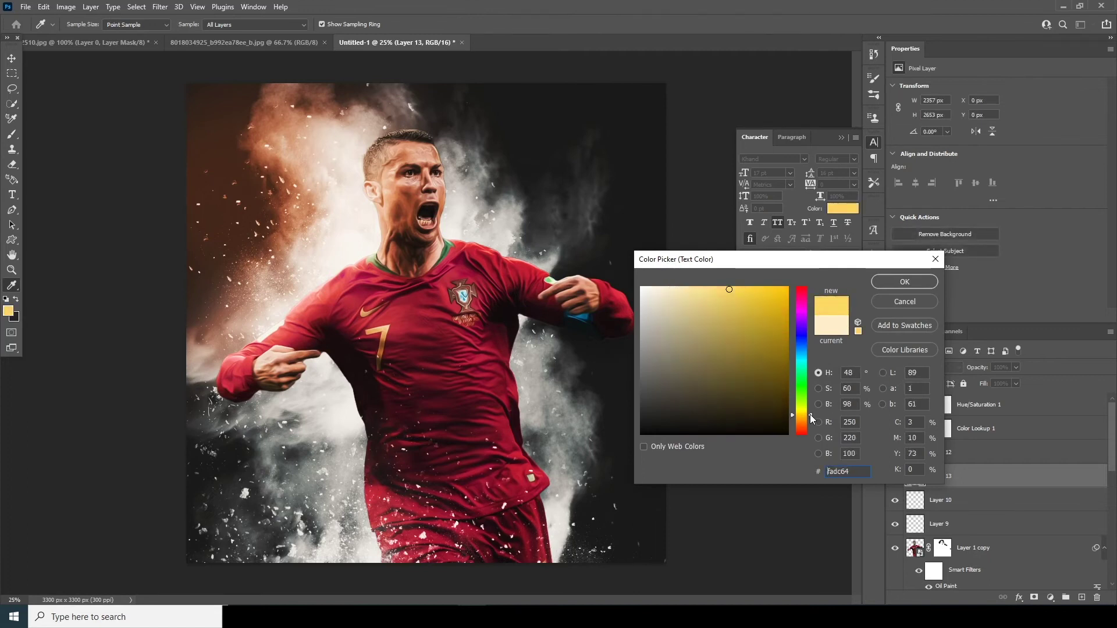
click(895, 284)
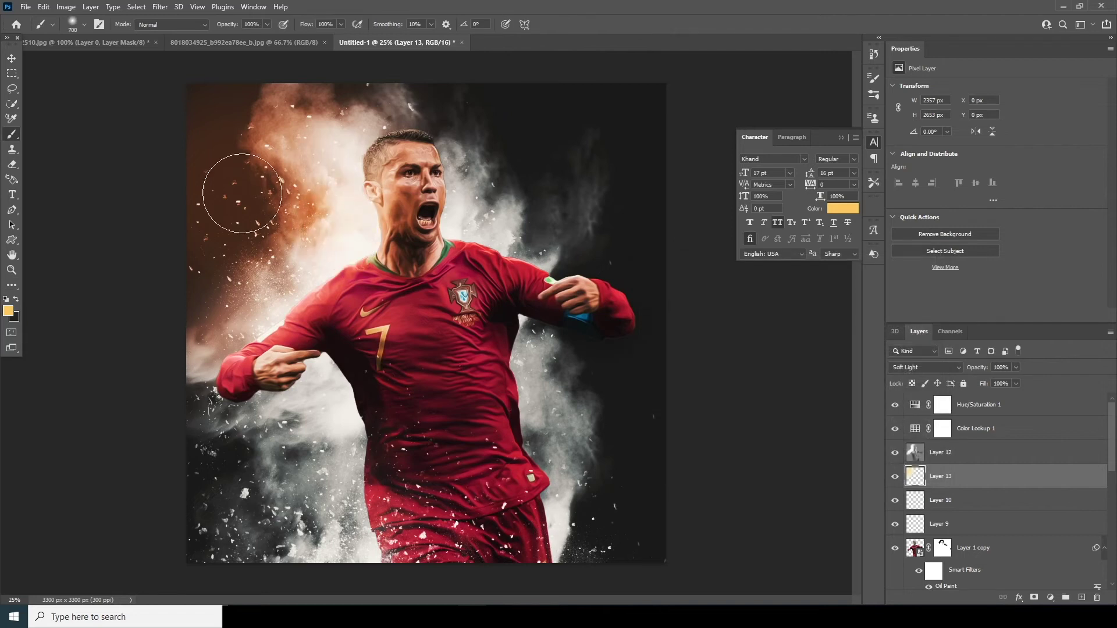
key(bracketleft)
key(bracketleft)
key(bracketleft)
Step: Add a new layer above Layer 13 and paint pale cream highlights over the player's shoulder and shirt number
click(1080, 599)
click(842, 209)
click(652, 289)
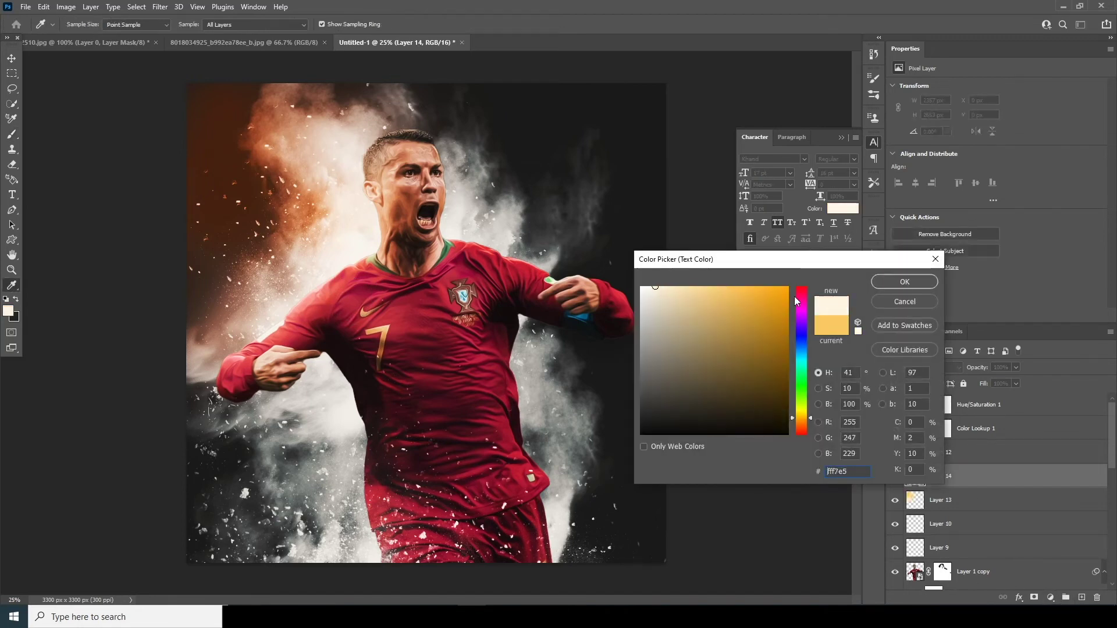
click(904, 282)
click(371, 295)
click(356, 308)
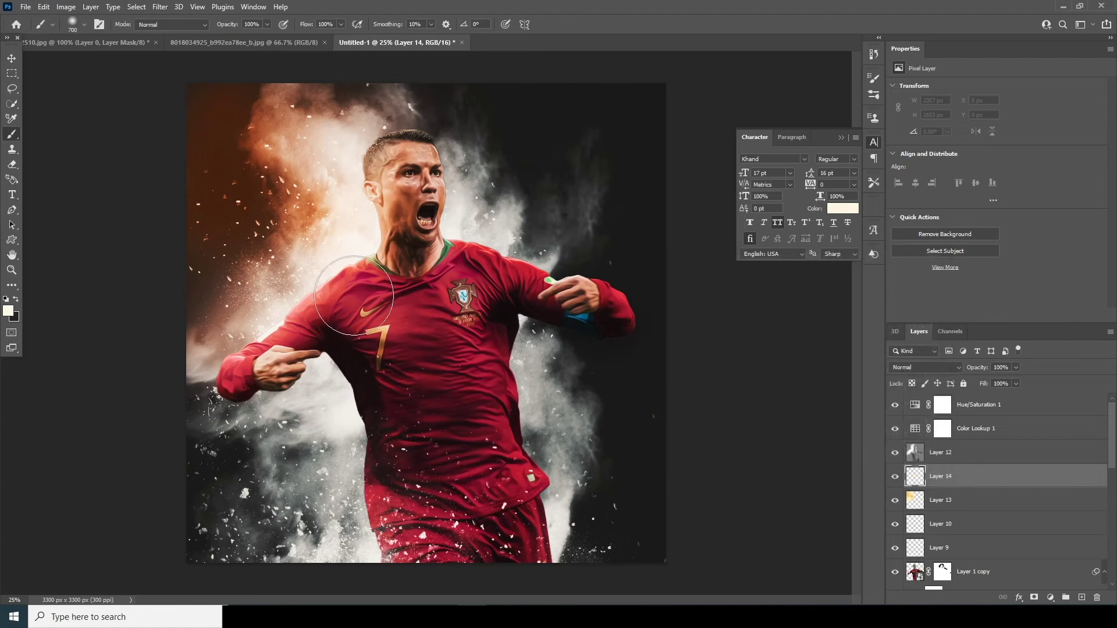
drag(395, 357, 418, 398)
Step: Set Layer 14's blend mode to Overlay and brush highlights onto the smoke on both sides of and above the player's head
click(925, 367)
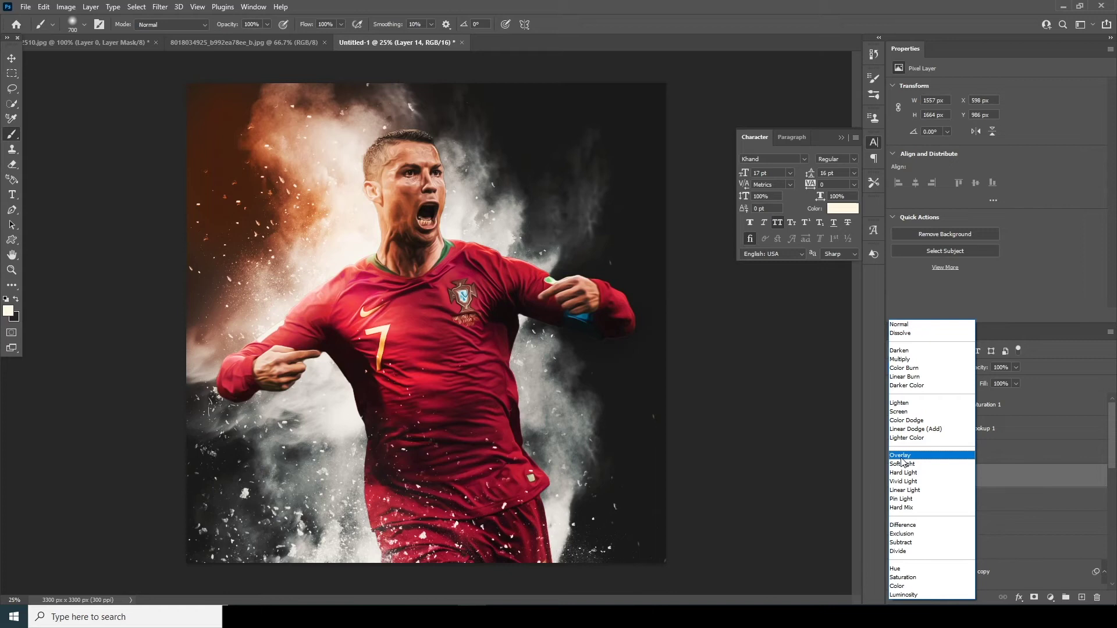
click(901, 455)
mouse_move(344, 249)
mouse_down()
mouse_move(337, 187)
mouse_move(309, 175)
mouse_up()
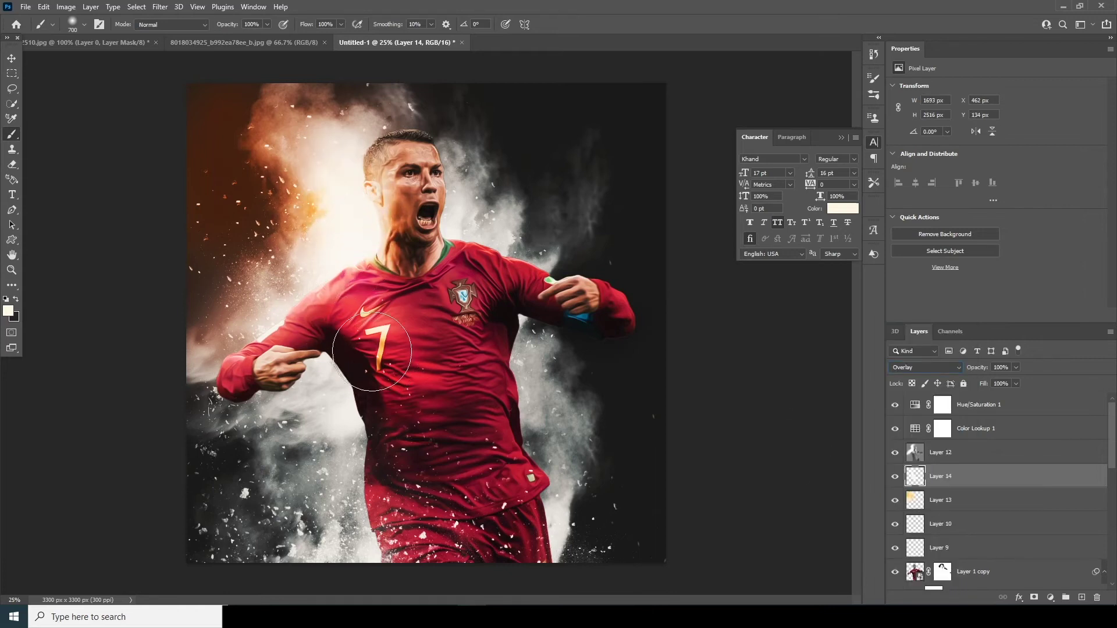
drag(492, 256, 487, 213)
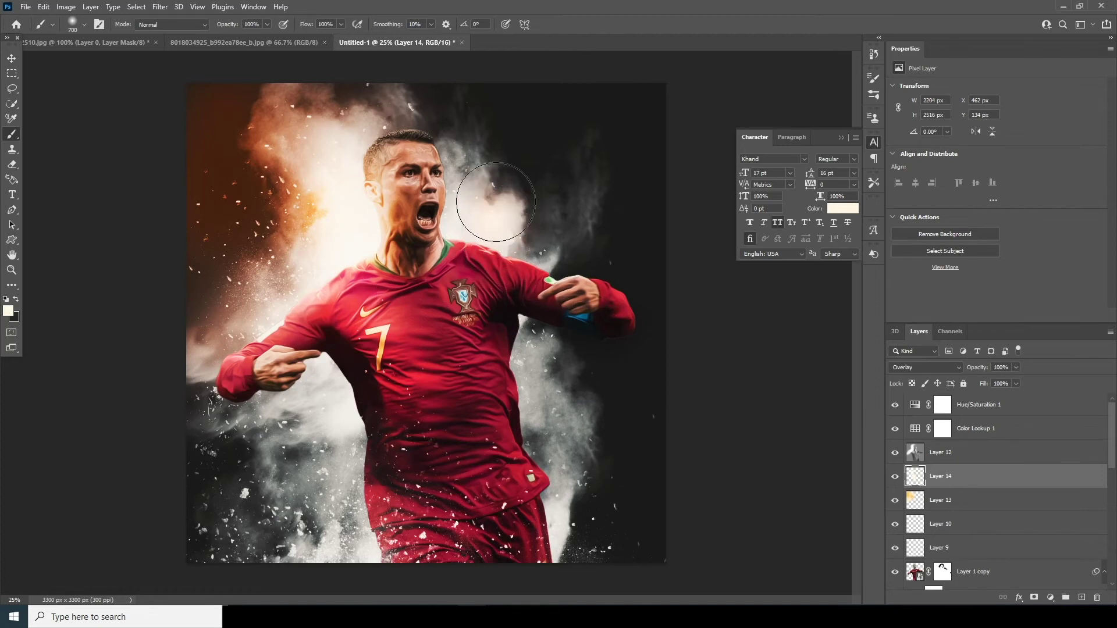
drag(407, 95, 407, 87)
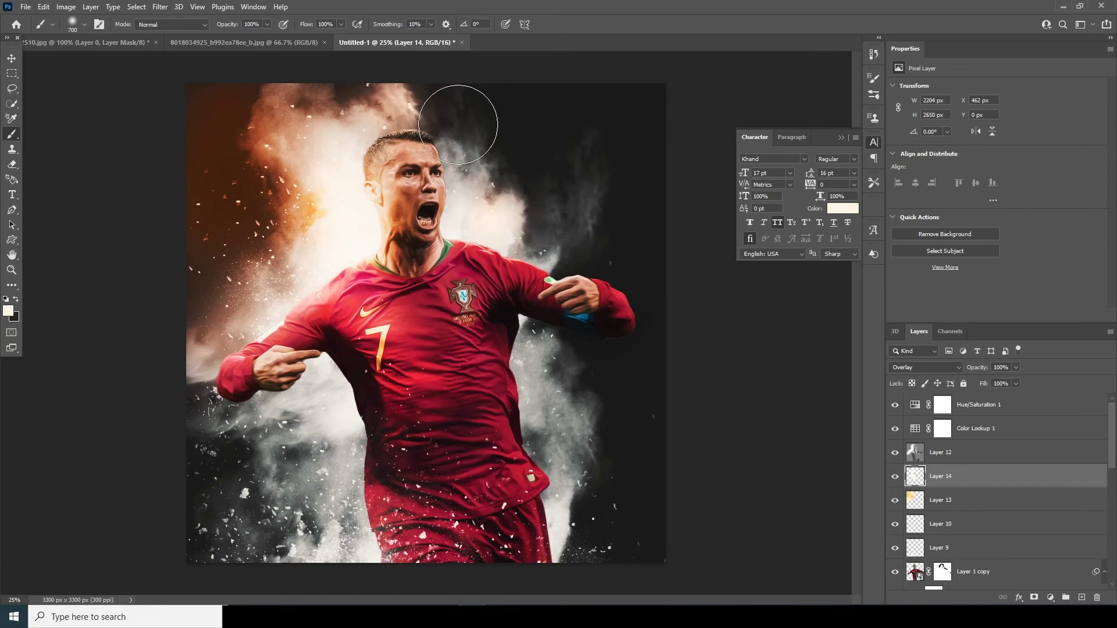
Step: Add a new layer above Layer 14 and paint a soft #fafafa glow behind the player's head with a large brush
click(1084, 598)
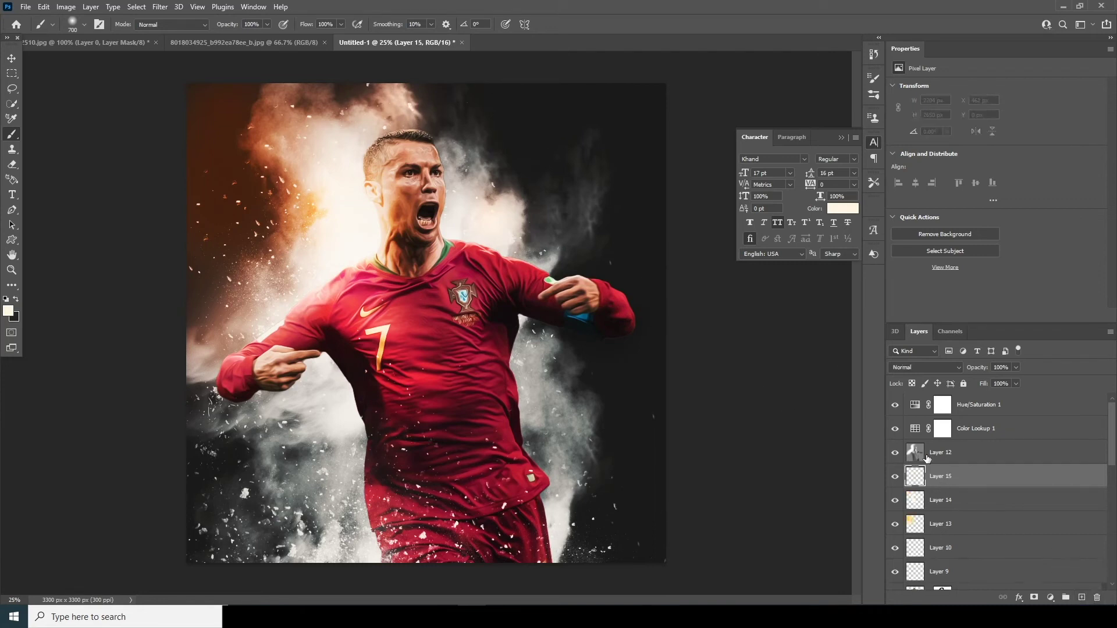
click(843, 208)
click(643, 289)
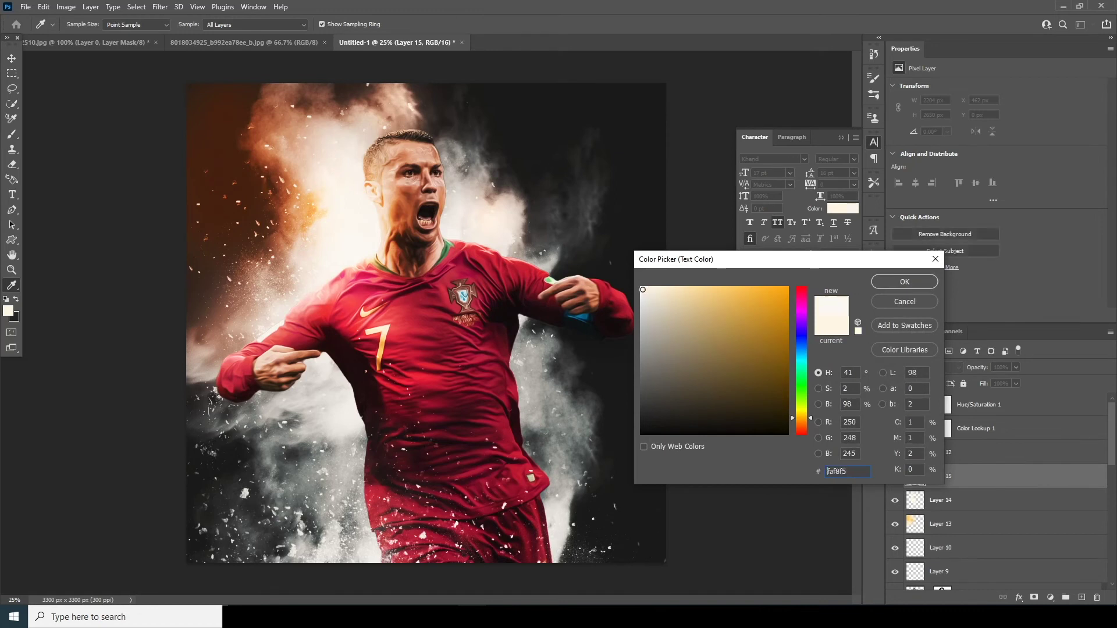
click(903, 281)
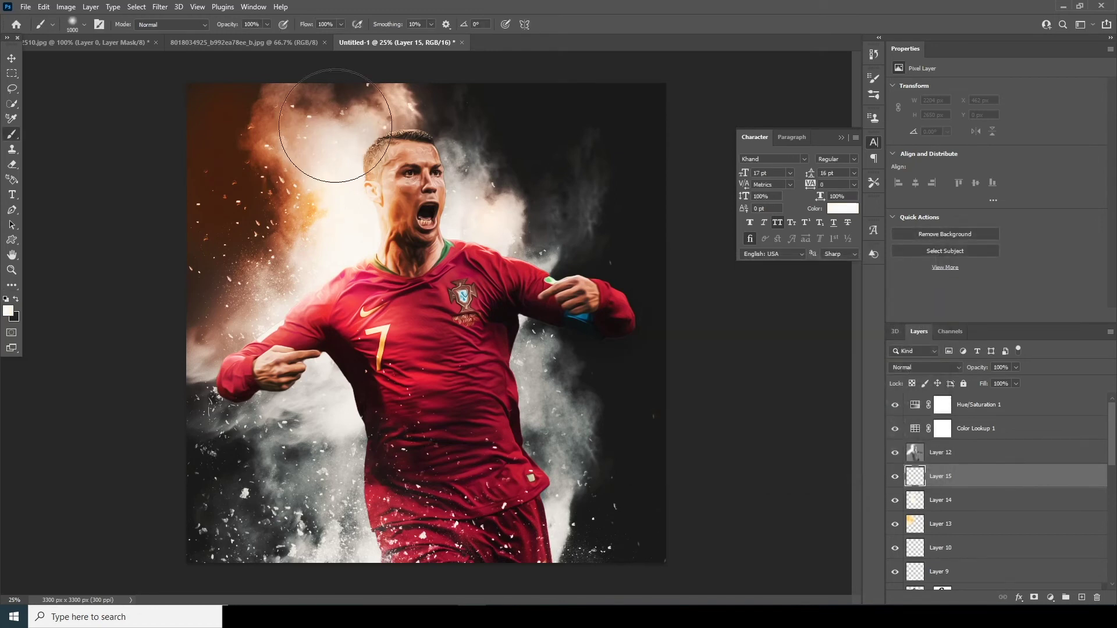
drag(350, 136, 373, 145)
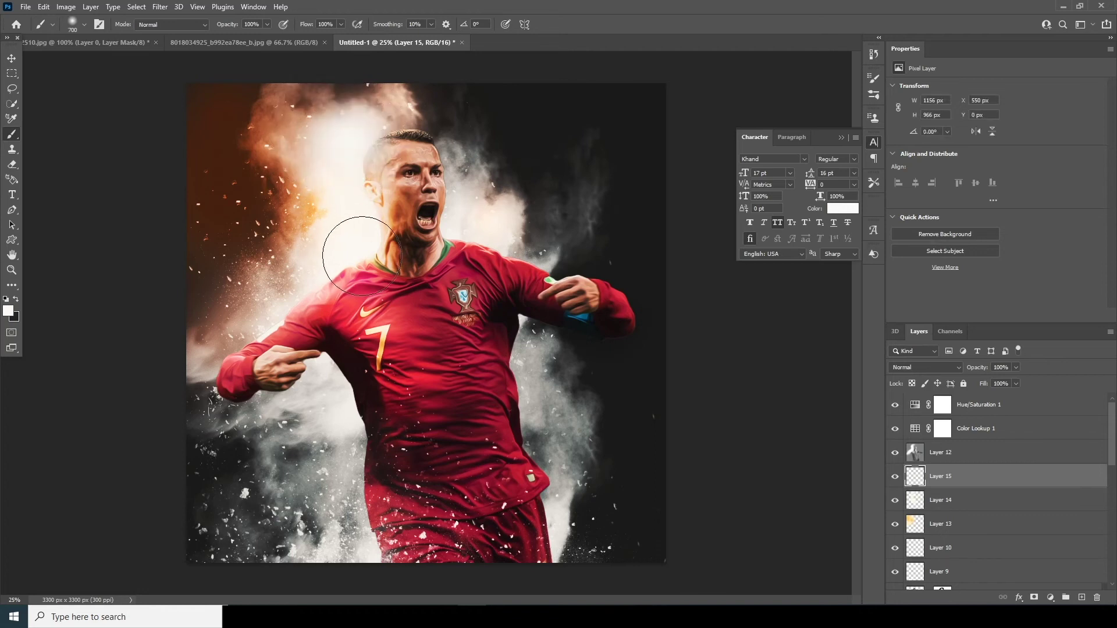
Step: Extend the white glow down the poster's left side and lower Layer 15's opacity to 16%
click(1016, 369)
drag(991, 382, 981, 384)
drag(207, 319, 196, 373)
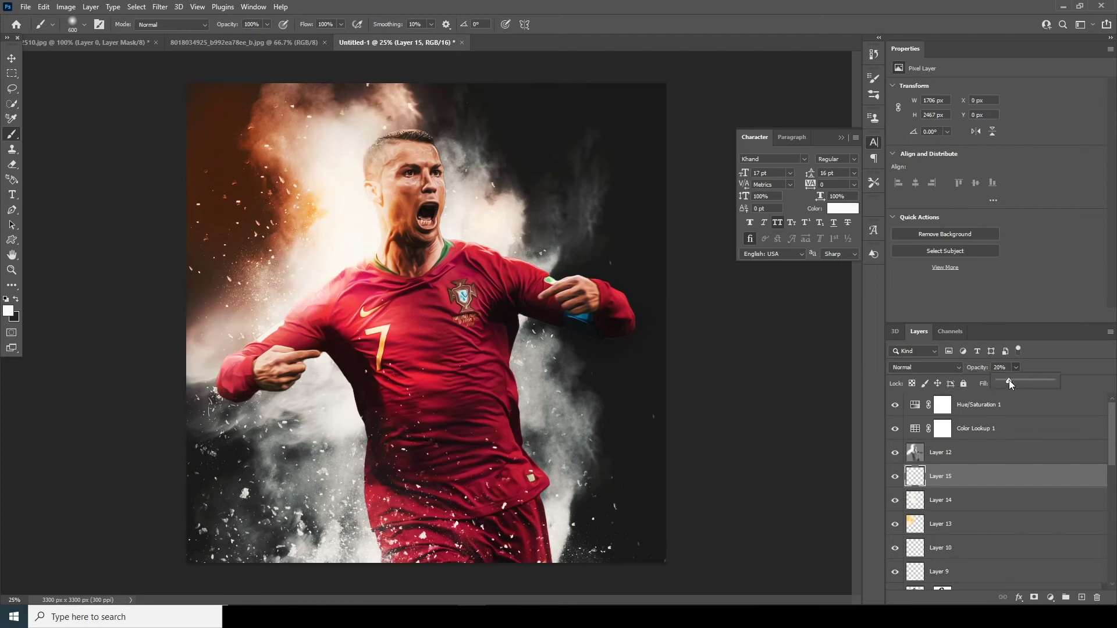
drag(1009, 379, 1006, 380)
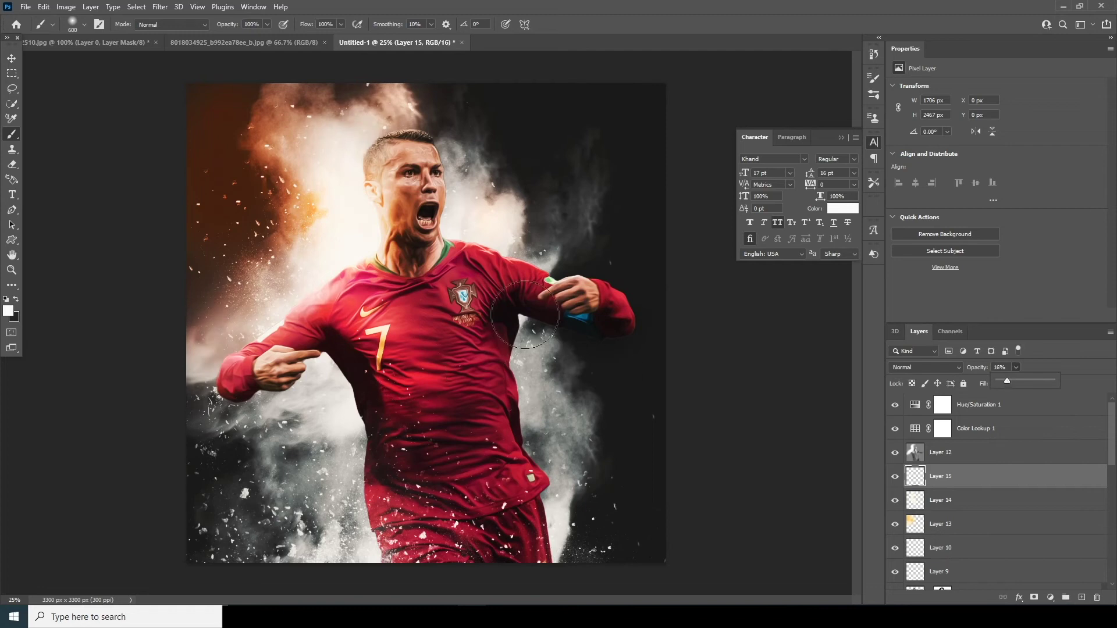
key(ctrl+minus)
key(ctrl+minus)
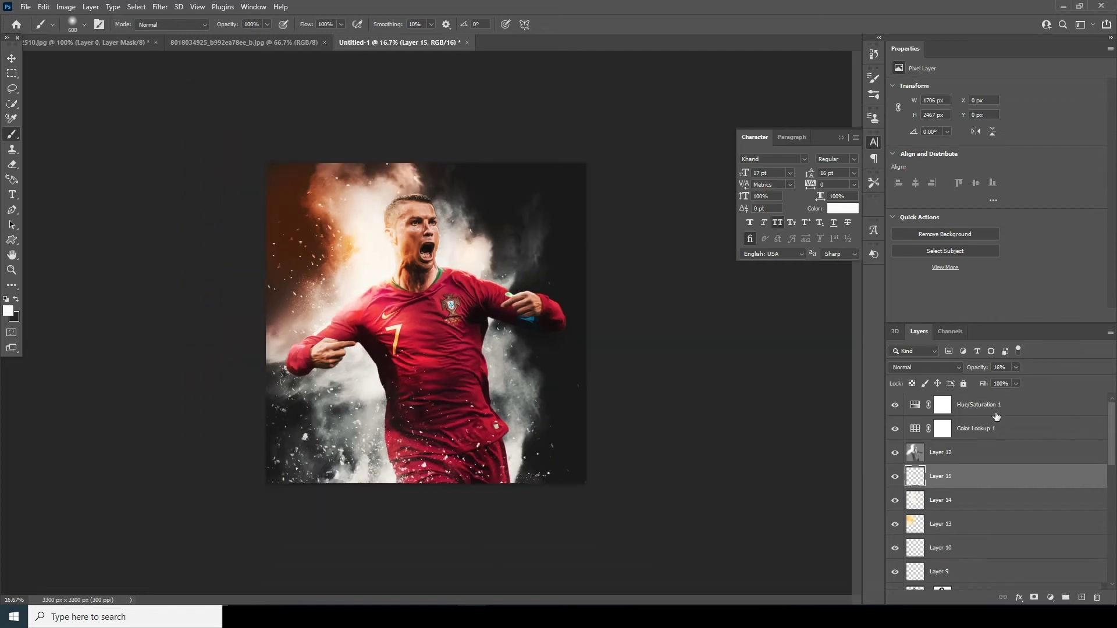
key(ctrl+plus)
key(ctrl+plus)
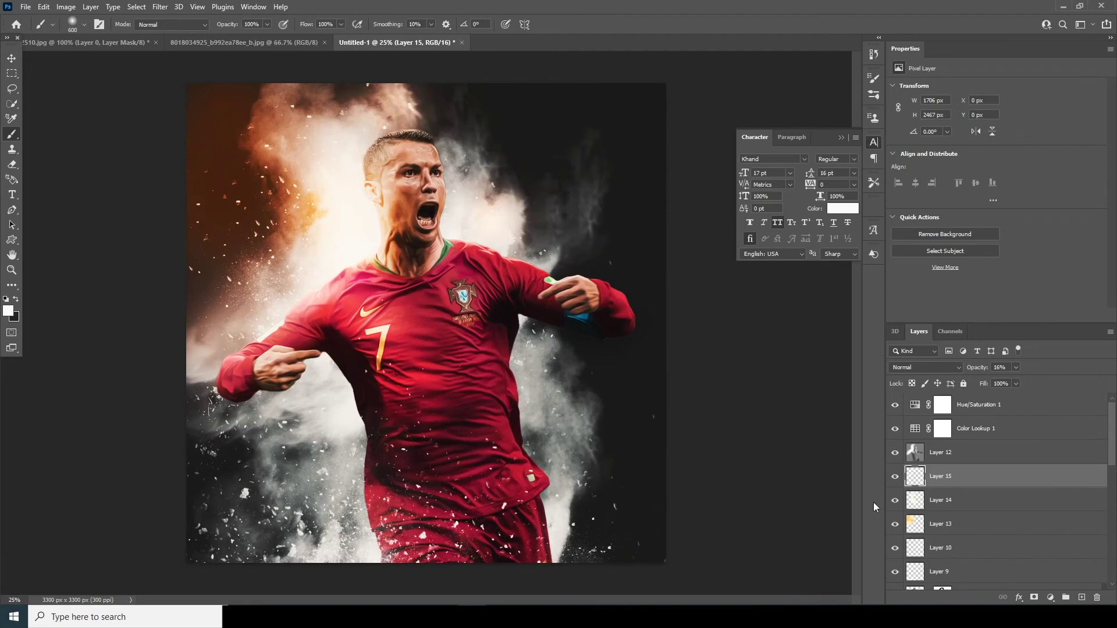
Step: Fine-tune Layer 14's opacity and set the Hue/Saturation adjustment to hue -12, saturation +23 and lightness -6
click(913, 506)
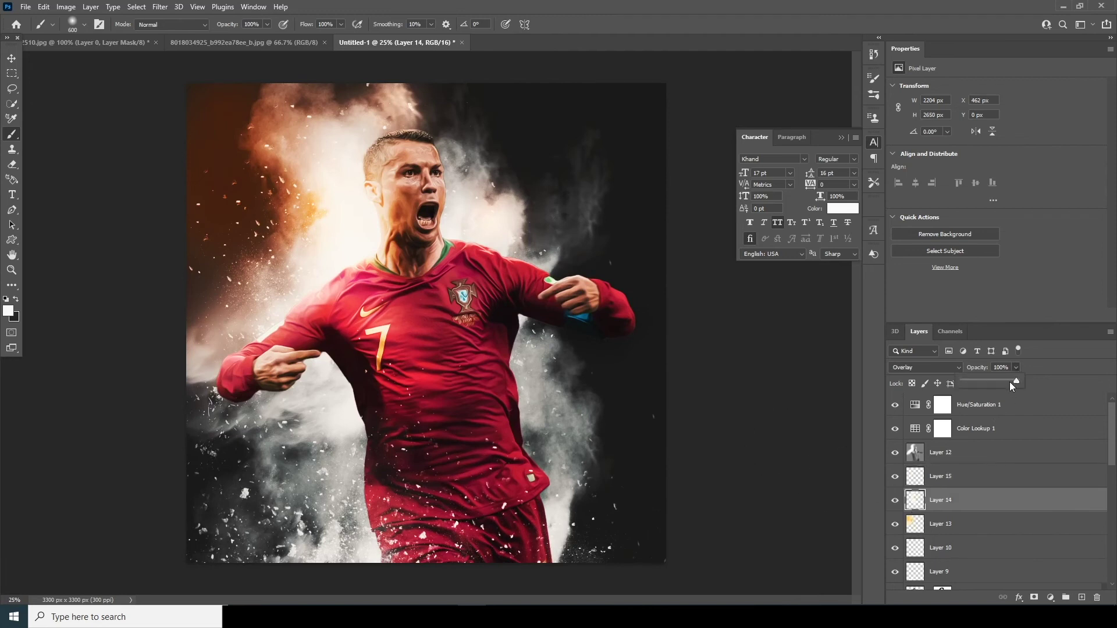
drag(1009, 379, 1009, 380)
click(915, 406)
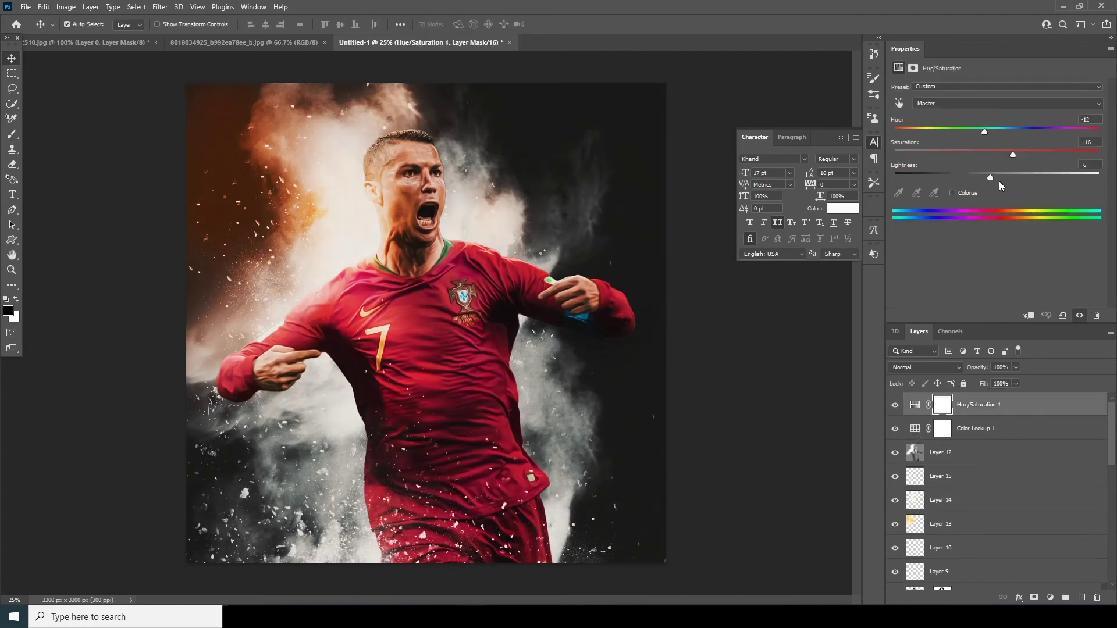
click(1086, 141)
text(23)
Step: Copy the dark creased-paper texture from the other open document onto the top of the poster and set its blend mode to Screen
click(116, 43)
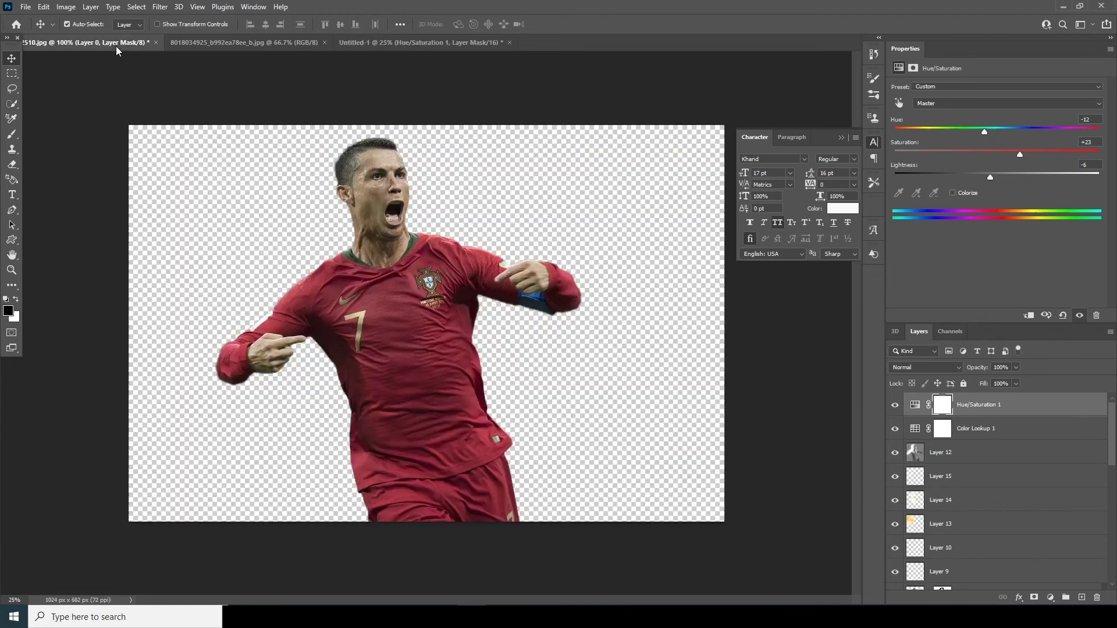
click(242, 42)
click(420, 43)
drag(432, 209, 432, 208)
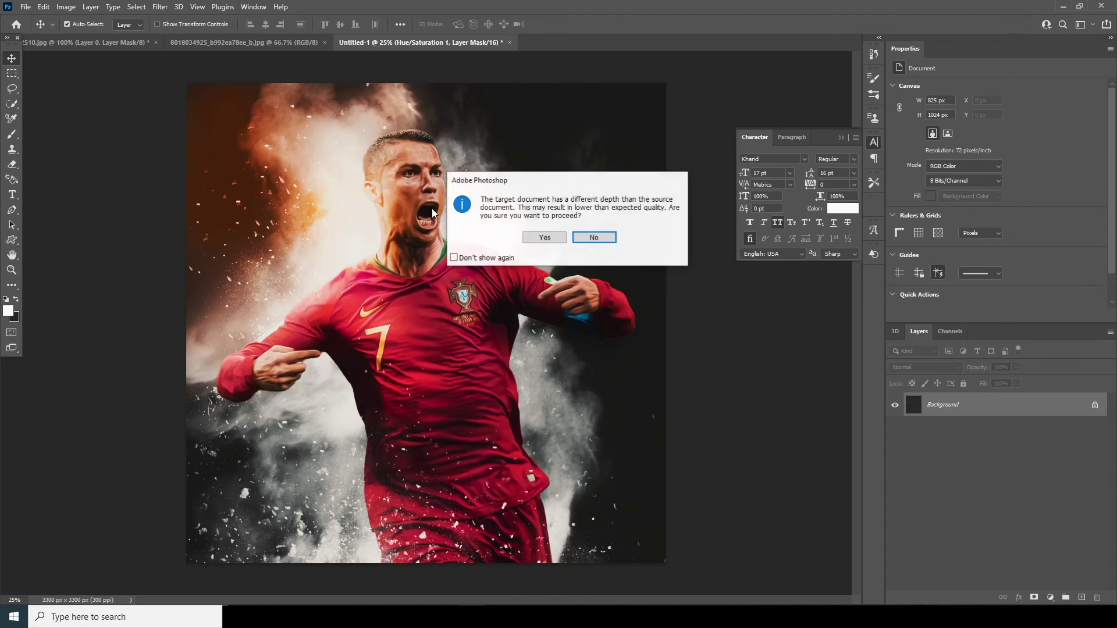
click(544, 239)
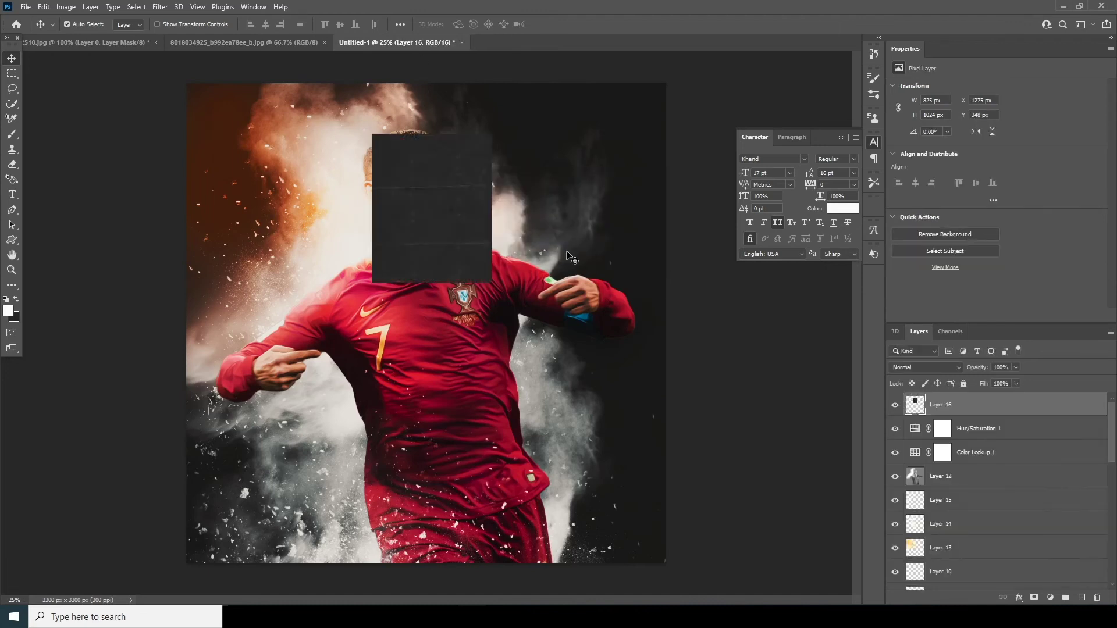
click(925, 367)
click(913, 413)
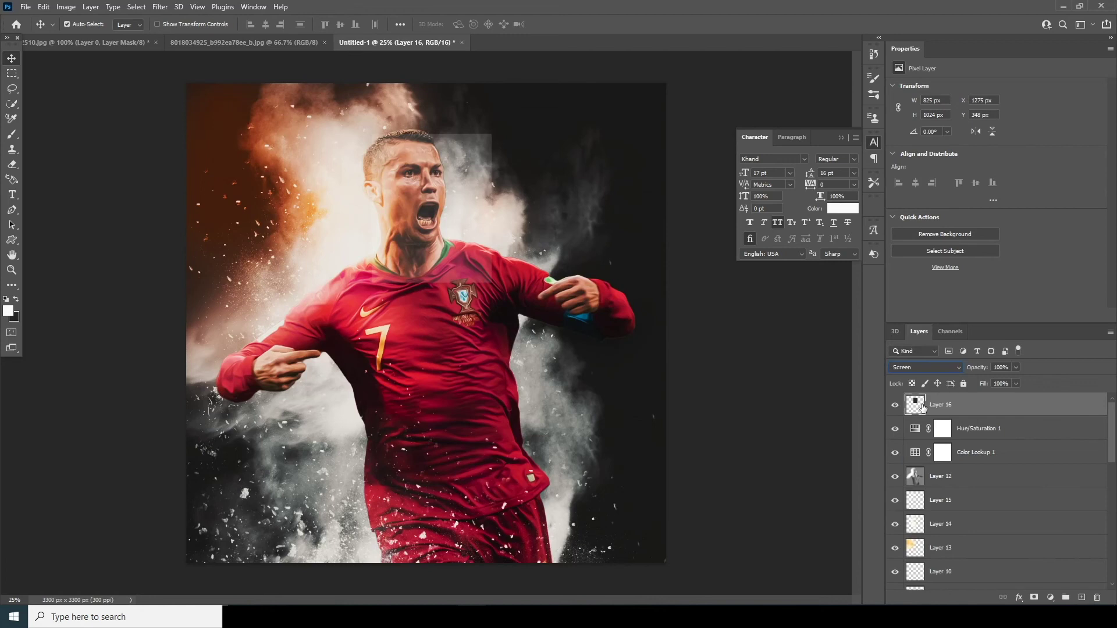
Step: Scale the texture to about 3391 × 4208 px to cover the canvas and move its layer below Color Lookup 1
key(ctrl)
key(ctrl+t)
drag(491, 282, 731, 484)
drag(505, 376, 500, 460)
key(ctrl+minus)
drag(594, 95, 595, 95)
key(Return)
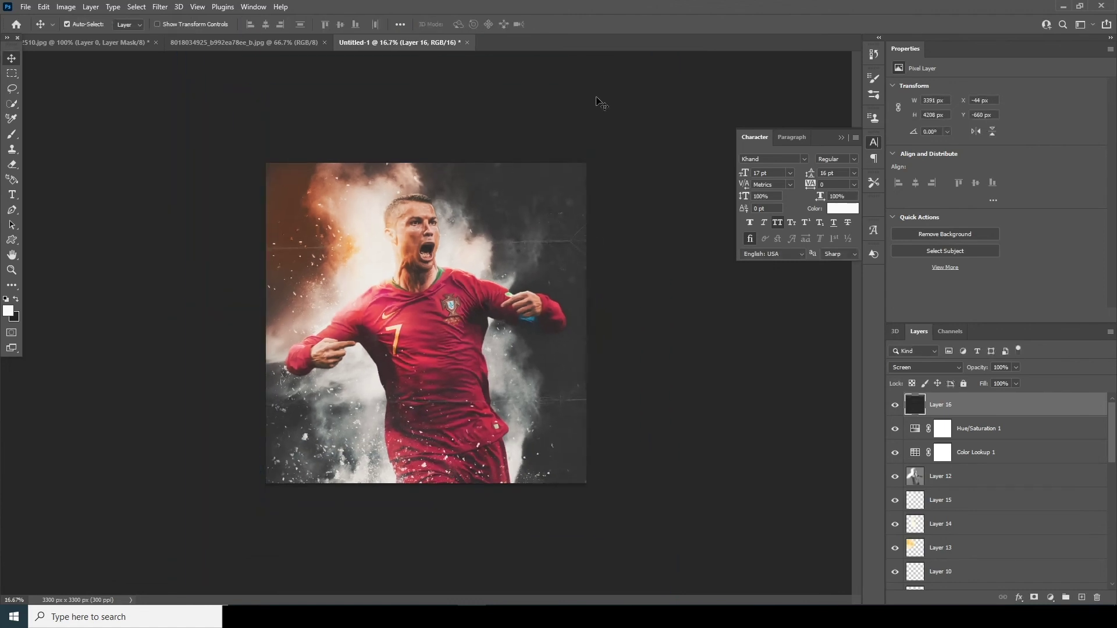
key(ctrl+plus)
key(ctrl+plus)
key(ctrl+minus)
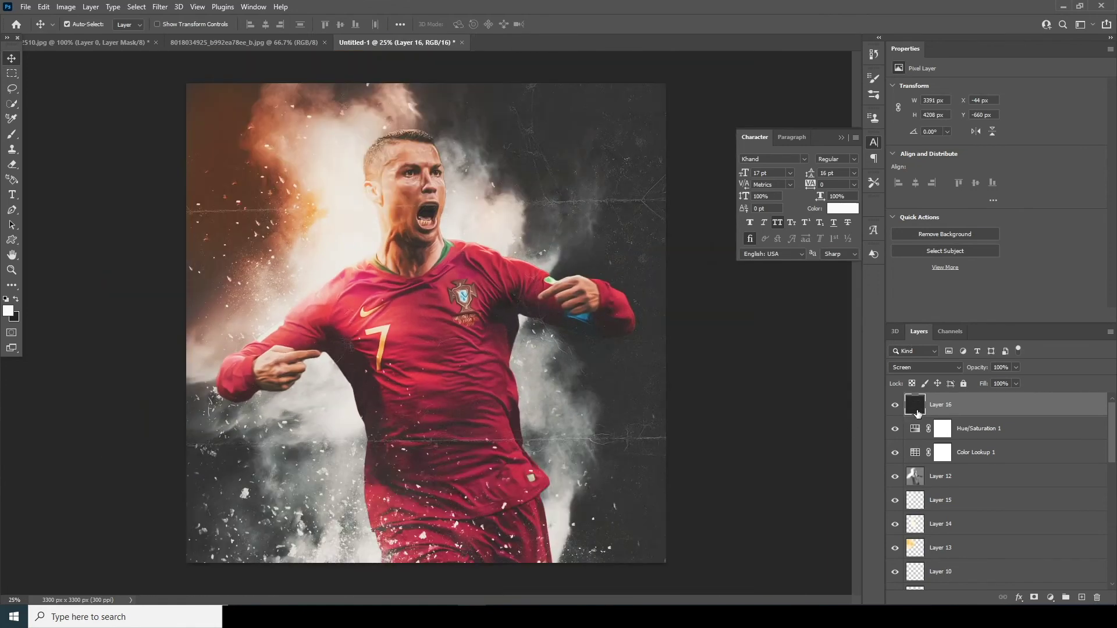
drag(915, 416, 957, 447)
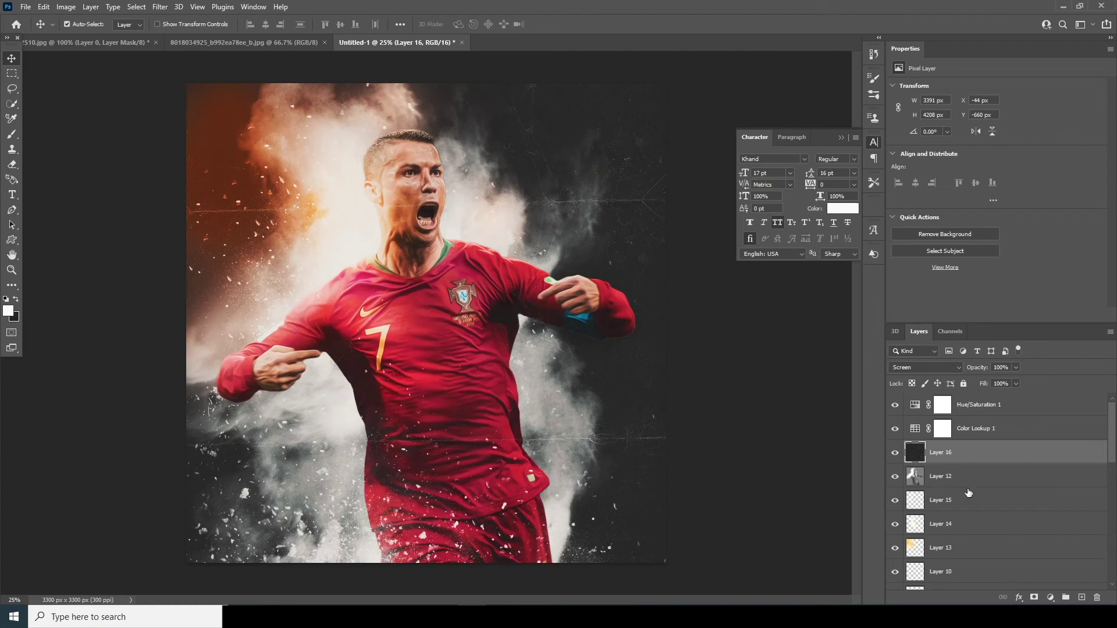
Step: Add a text layer reading 7, enlarged to about 820 pt, rotated 1° and placed over the player's torso
click(11, 195)
click(412, 319)
key(BackSpace)
click(12, 58)
key(ctrl+t)
drag(416, 323, 559, 125)
drag(462, 271, 449, 351)
drag(499, 194, 509, 181)
drag(457, 300, 459, 309)
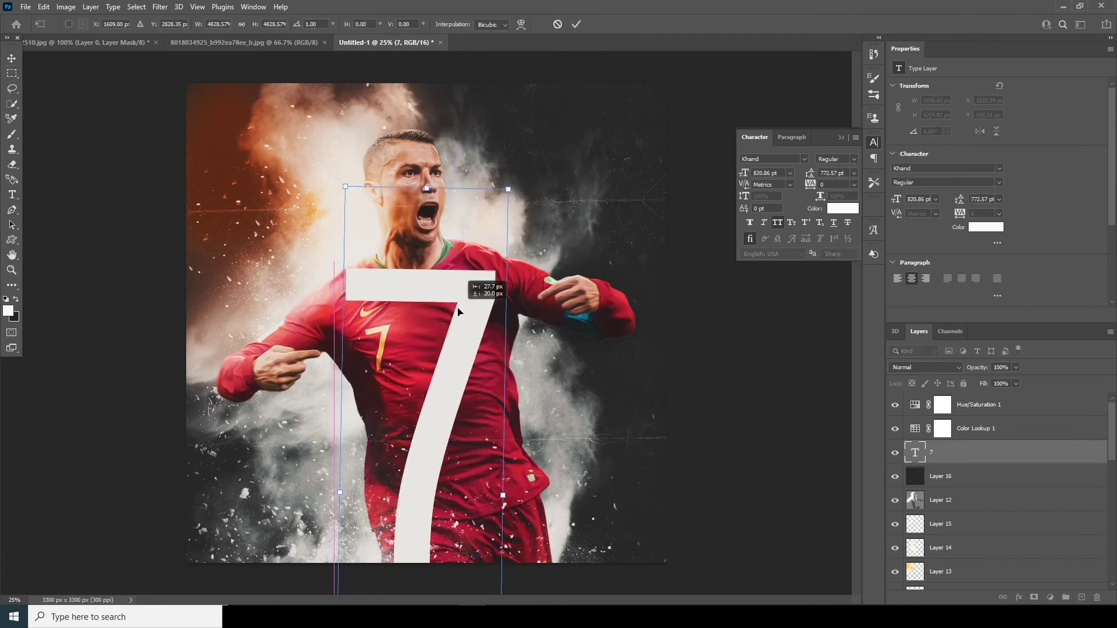
key(Return)
Step: Recolor the large 7 to dark gray and move its layer between Layer 16 and Layer 12
double_click(915, 451)
click(842, 208)
click(641, 412)
drag(642, 377, 640, 400)
click(891, 282)
key(ctrl+Return)
key(v)
drag(954, 452, 954, 488)
Step: Add a RONALDO text layer above the 7, enlarge it to about 170 pt and center it across the player's lower torso
key(t)
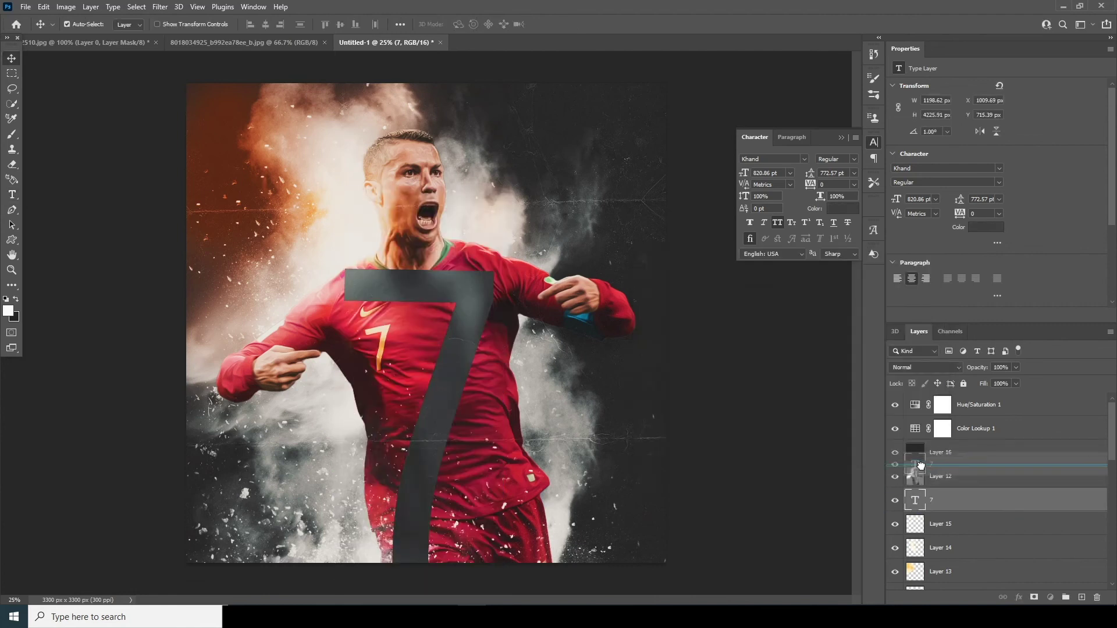
click(321, 441)
text(RONALDO)
key(ctrl+Return)
key(ctrl+t)
drag(338, 444, 587, 500)
drag(482, 430, 496, 409)
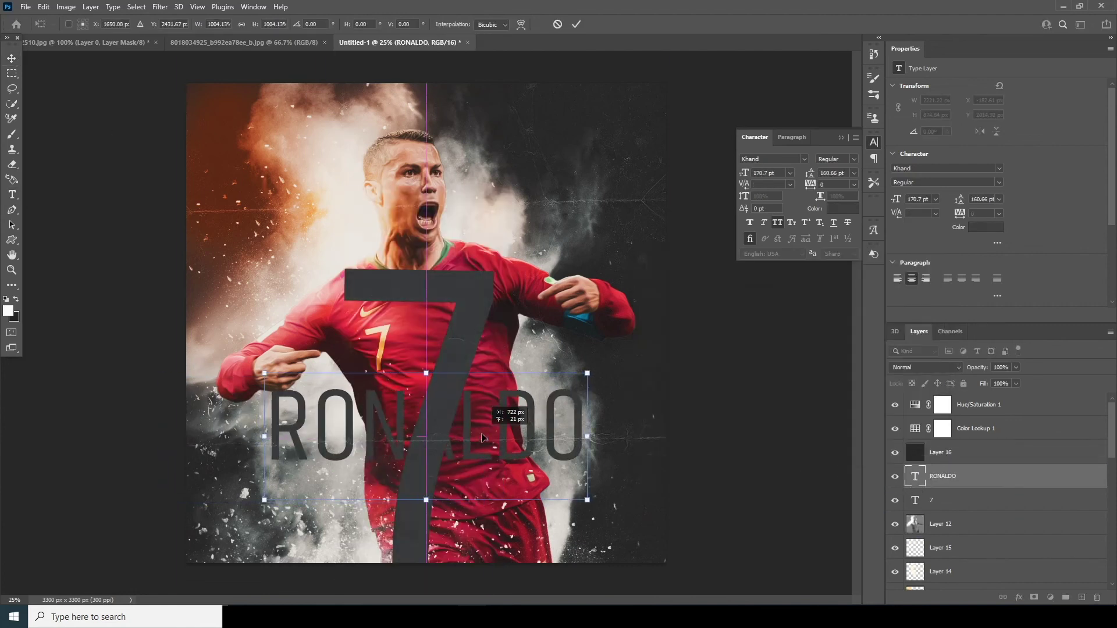
Step: Recolor the RONALDO text to a muted dark gray and widen its letter spacing
double_click(914, 475)
click(842, 208)
drag(643, 349, 642, 387)
click(887, 281)
drag(810, 184, 842, 184)
key(ctrl+Return)
Step: Scale the RONALDO text down and reposition it centered over the lower part of the player's shirt
key(ctrl+t)
drag(653, 499, 610, 457)
drag(531, 414, 507, 438)
drag(573, 415, 588, 409)
drag(544, 465, 539, 467)
key(Return)
Step: Add a centered 17 pt Lorem ipsum paragraph with tightened letter spacing and place it just beneath RONALDO
key(t)
drag(214, 506, 620, 538)
drag(811, 185, 742, 196)
key(ctrl+Return)
key(v)
drag(453, 524, 492, 504)
Step: Widen the RONALDO letter spacing further so the word spans nearly the width of the paragraph beneath it
key(alt+[)
key(ctrl+t)
double_click(915, 500)
drag(810, 185, 861, 184)
key(ctrl+Return)
key(ctrl+Return)
key(v)
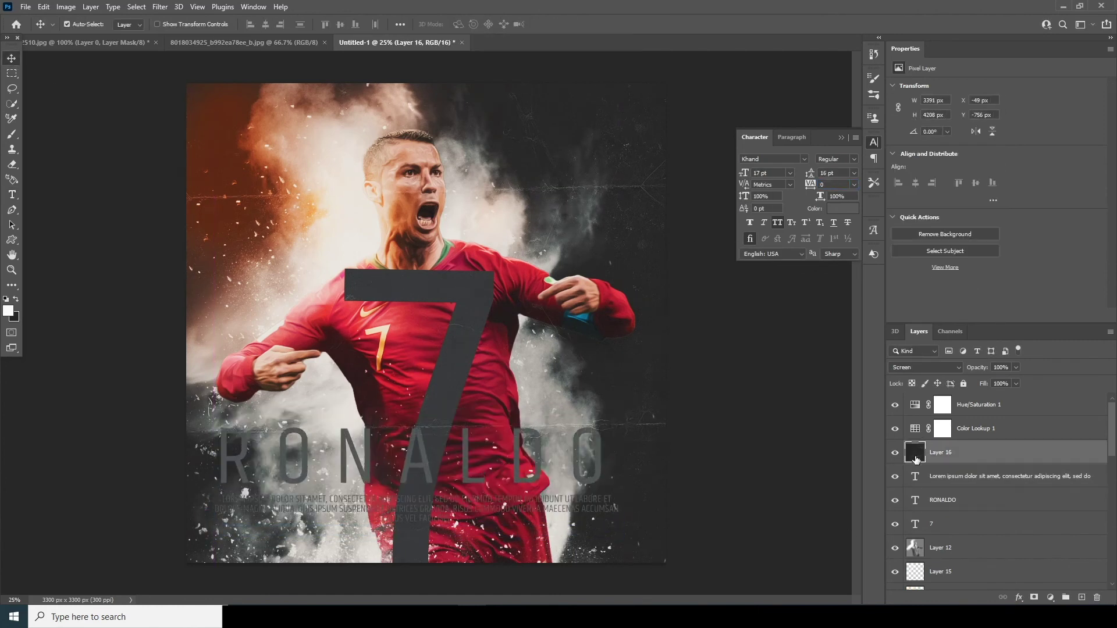
Step: Add a Curves adjustment above Hue/Saturation 1, raising the black point to output 6 and lowering the highlights from input 193 to output 174
click(916, 457)
click(1005, 409)
click(1050, 598)
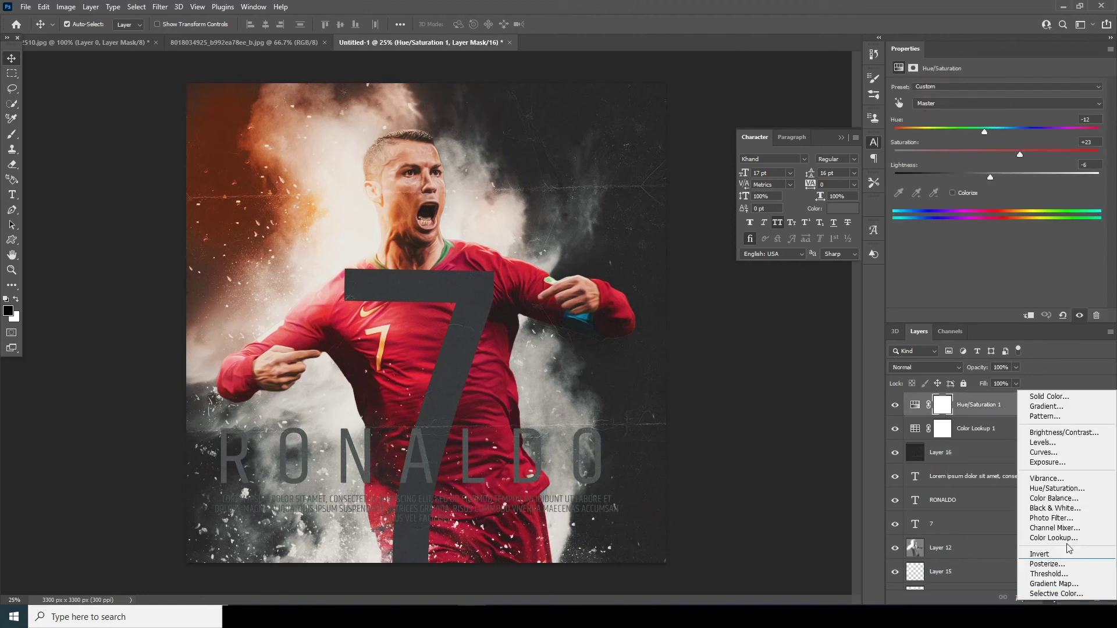
click(1046, 453)
drag(1044, 156, 1047, 163)
click(944, 254)
drag(934, 263, 933, 262)
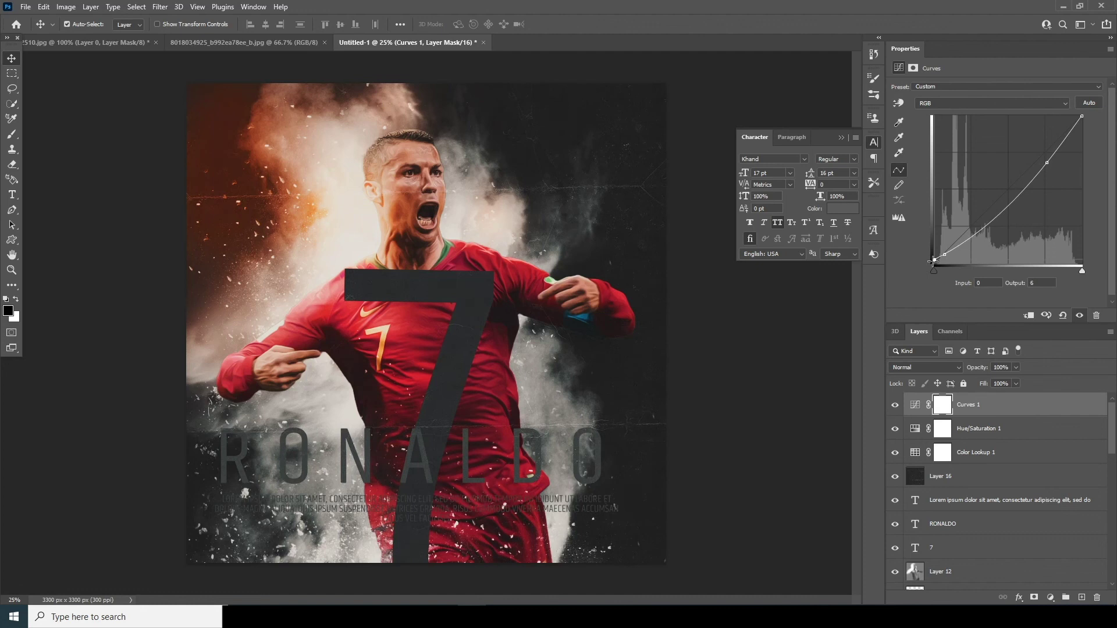
drag(948, 255, 948, 254)
drag(1045, 167, 1044, 163)
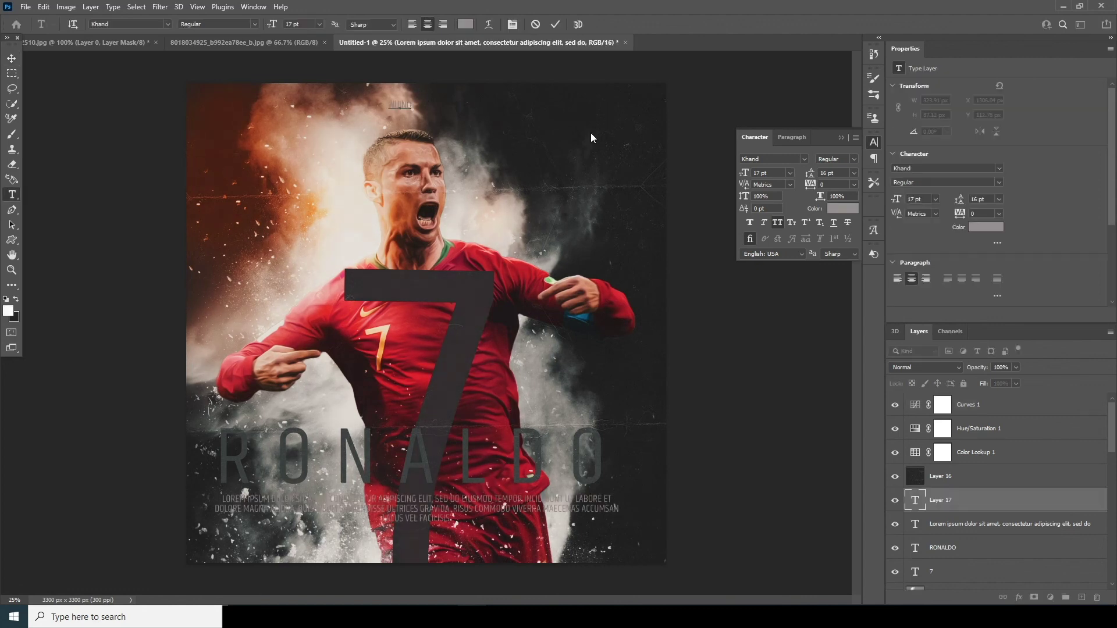
Step: Add a two-line caption reading WUINDY STUDIO and PHOTOSHOP TUTORIAL and place it centered above the player's head
text(UDIO PHOTOSHOP TUTORIAL)
click(11, 58)
key(ctrl+t)
drag(418, 112, 436, 114)
key(Return)
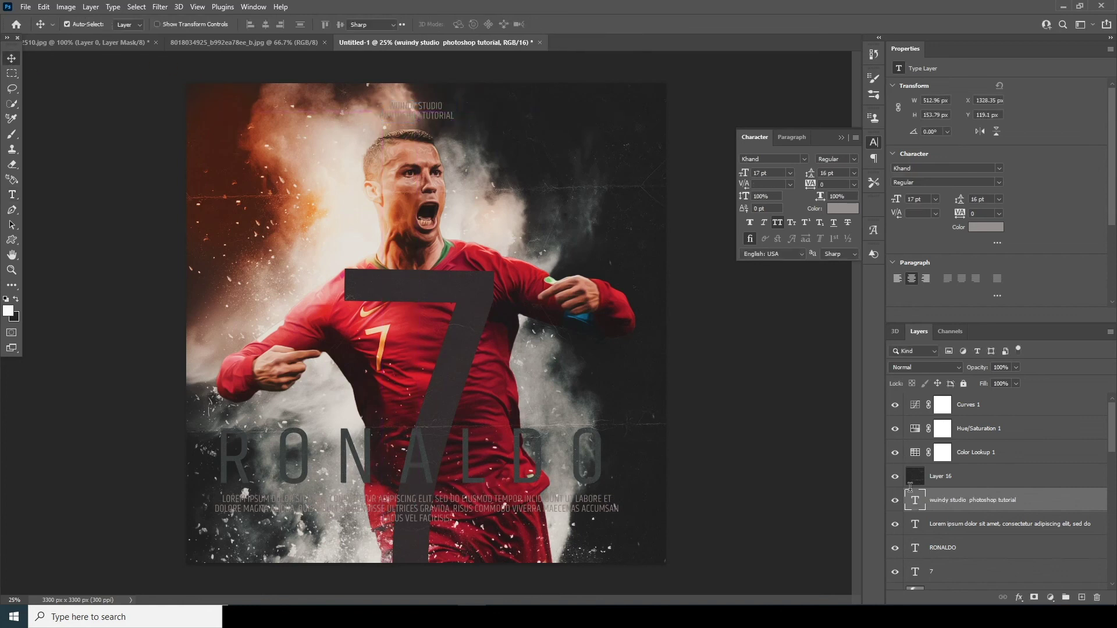
Step: Recolor the two-line studio caption above the player's head to white
double_click(425, 113)
click(465, 24)
click(640, 286)
click(904, 282)
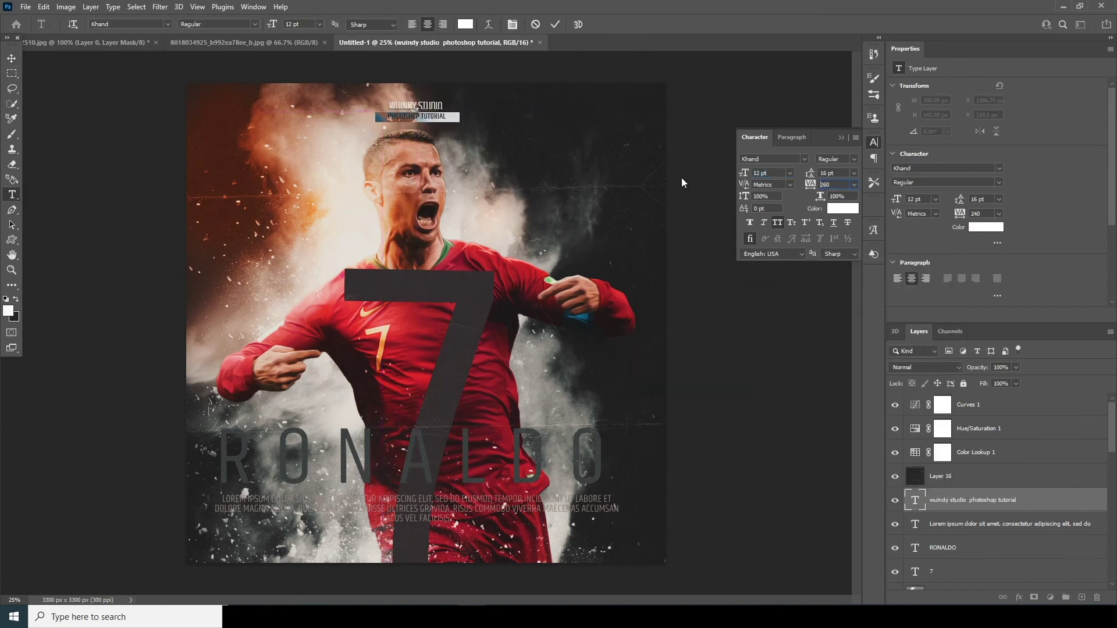